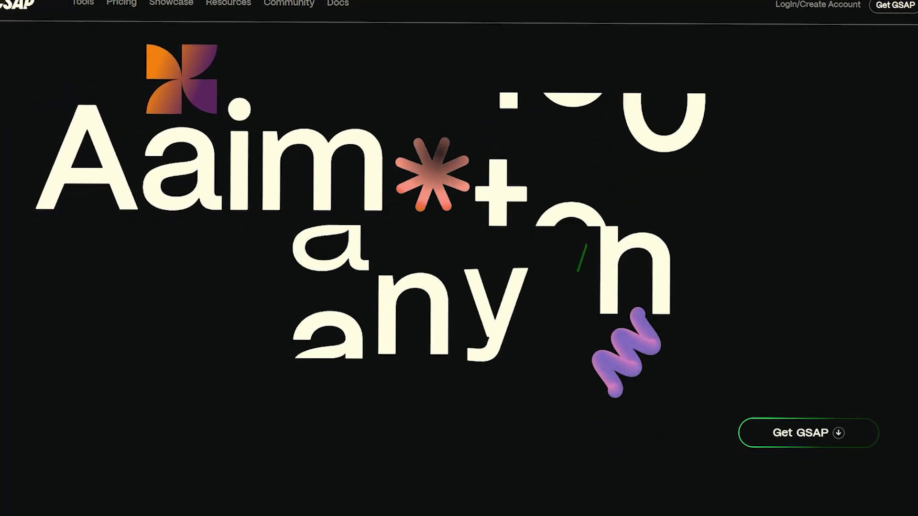
# Step: Insert a Div Block into the Body and apply the existing page-wrap class to it
pyautogui.scroll(-12, 459, 258)
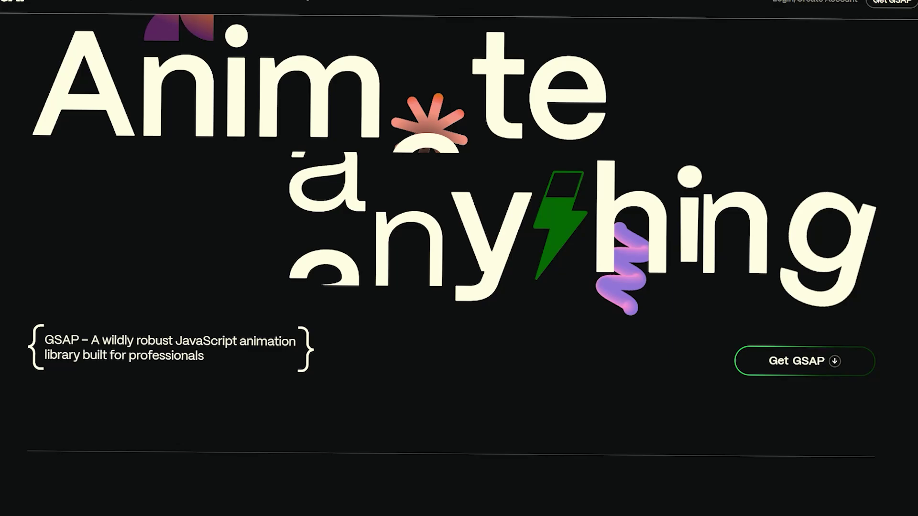
pyautogui.scroll(-15, 459, 258)
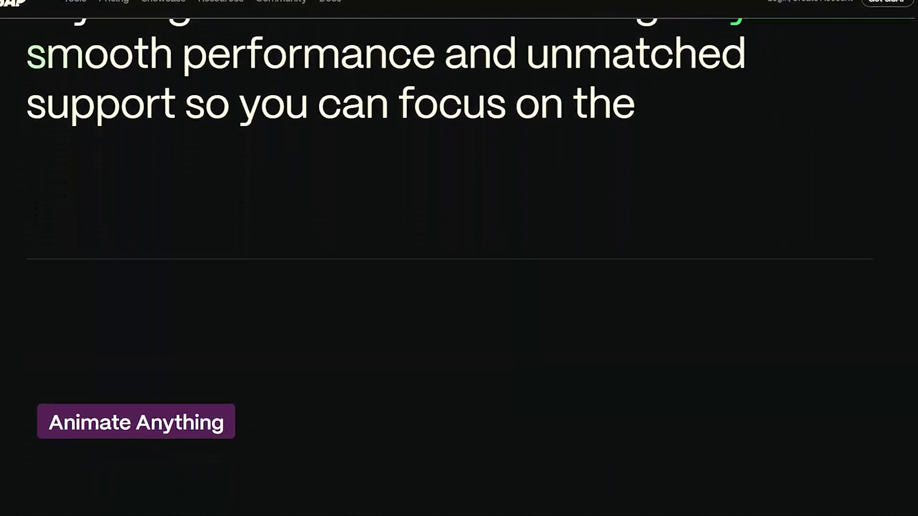
pyautogui.scroll(-10, 459, 258)
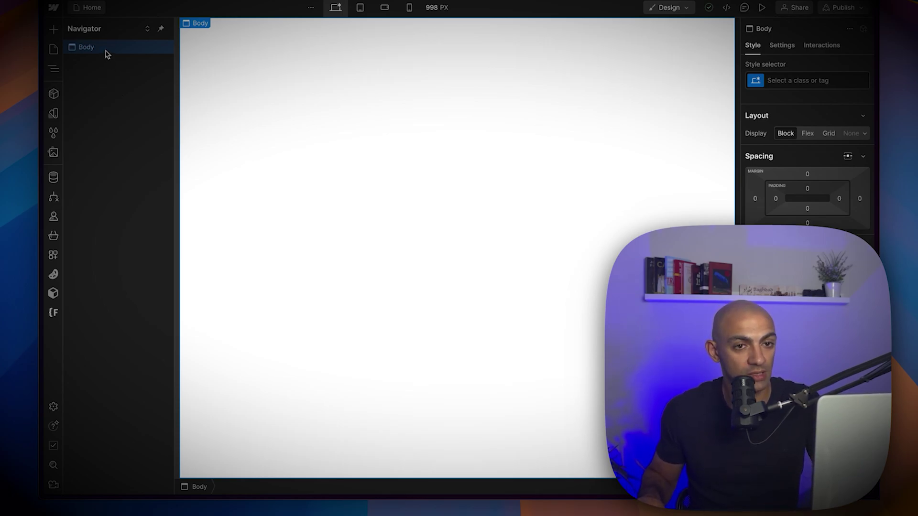
pyautogui.press('a')
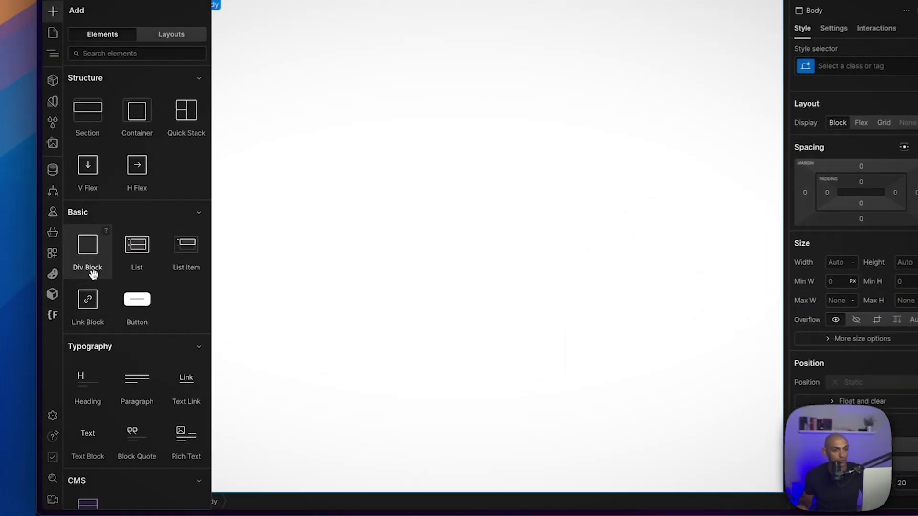
pyautogui.click(84, 251)
pyautogui.click(855, 85)
pyautogui.write('page-wr')
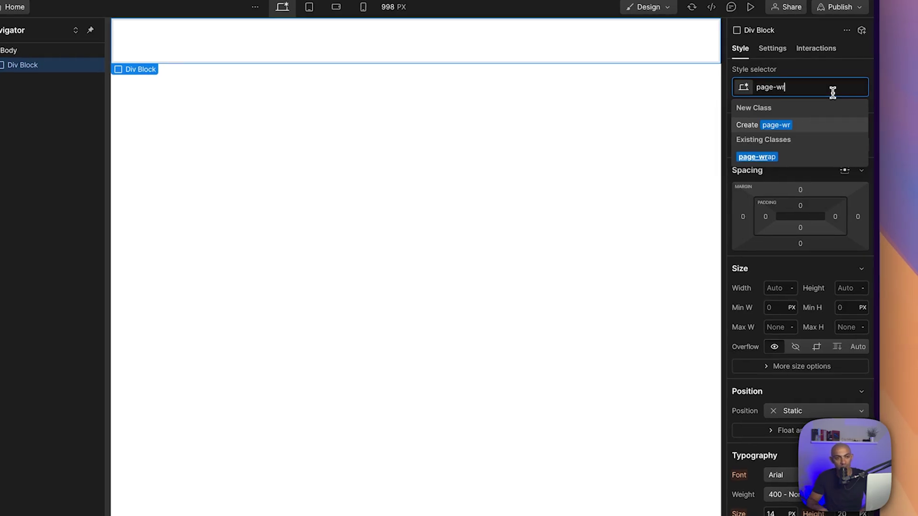
pyautogui.press('Down')
pyautogui.press('Return')
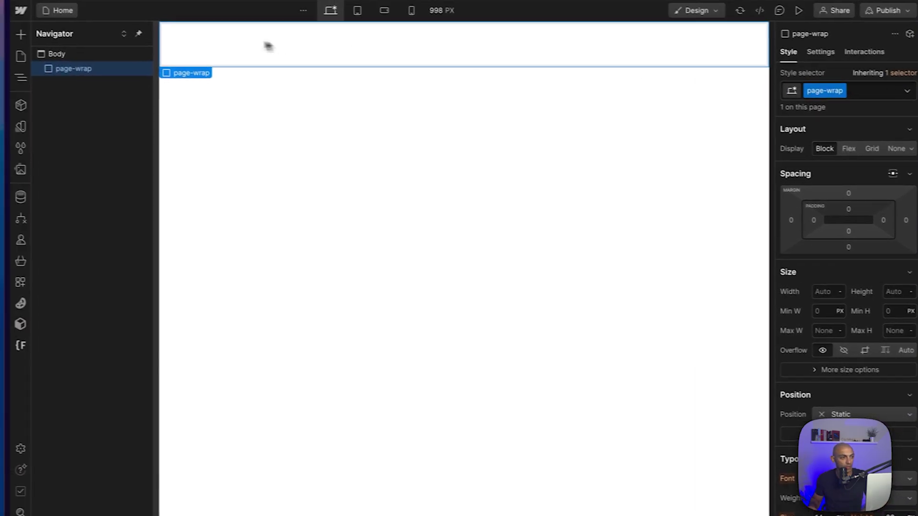
pyautogui.press('a')
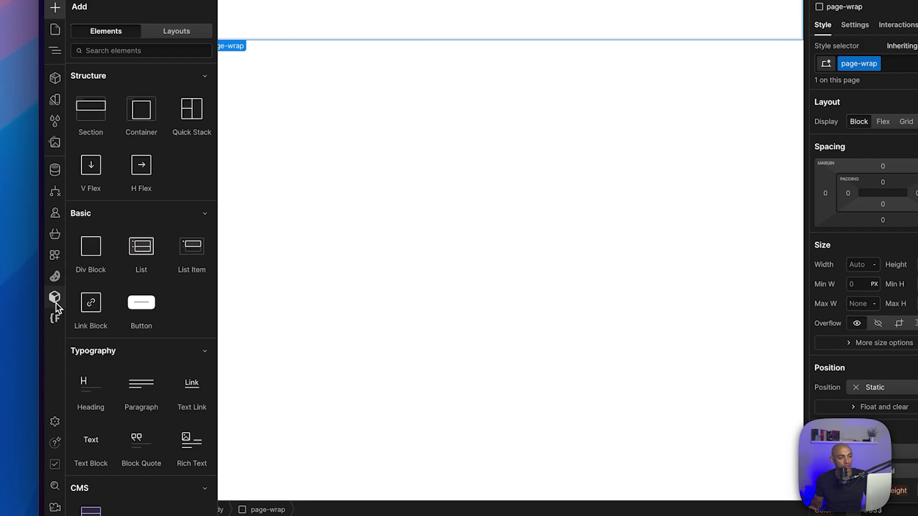
# Step: Search the Relume Component Library app for 'layout 417' and preview the Layout 417 component
pyautogui.click(55, 299)
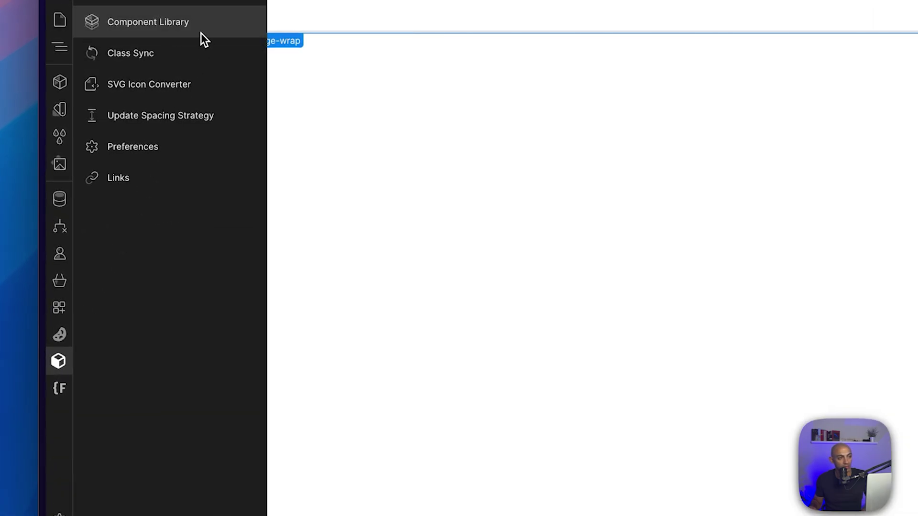
pyautogui.click(154, 29)
pyautogui.click(170, 54)
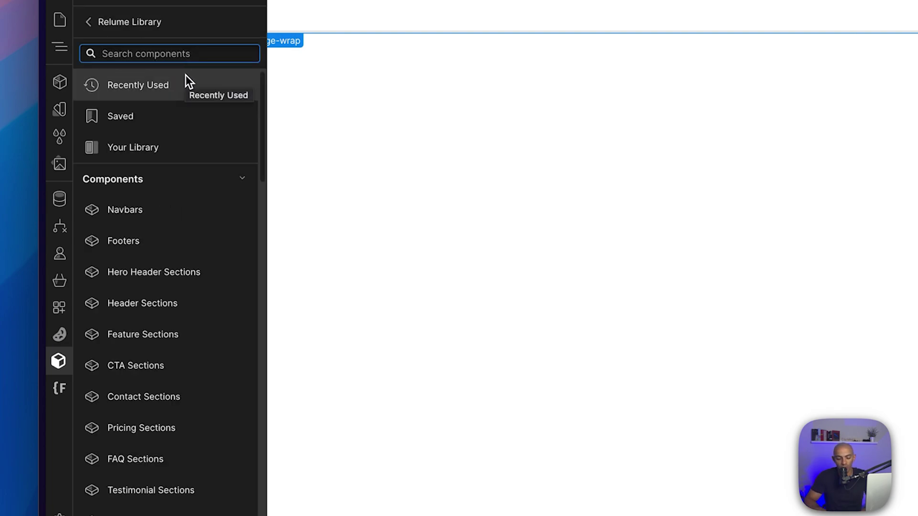
pyautogui.write('layout 417')
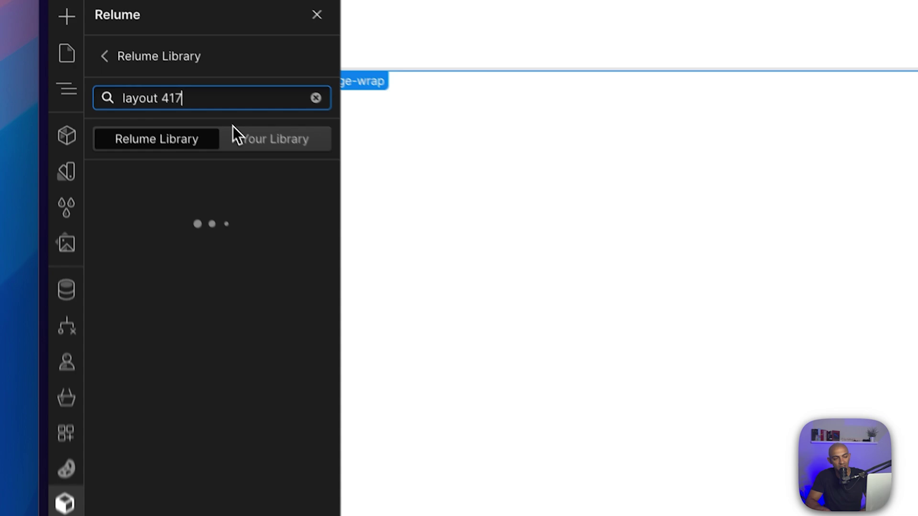
pyautogui.moveTo(134, 148)
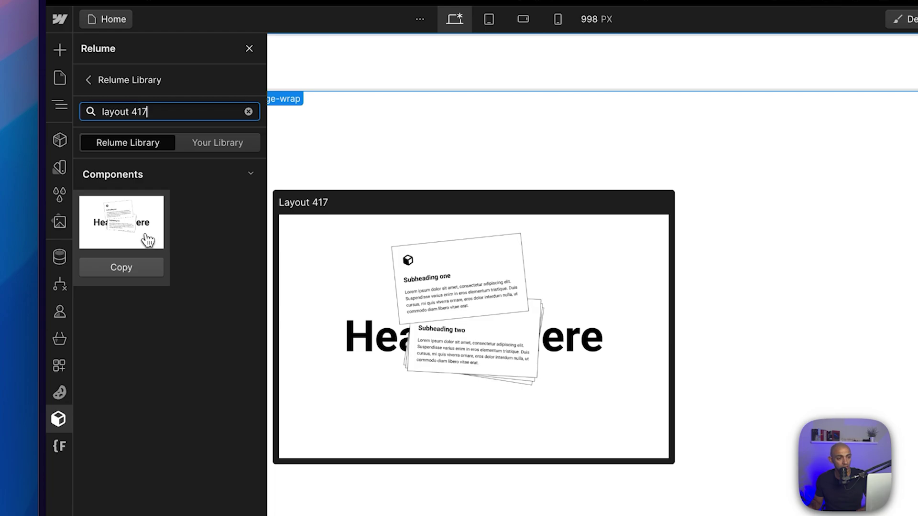
# Step: Paste the copied Layout 417 section into page-wrap
pyautogui.press('z')
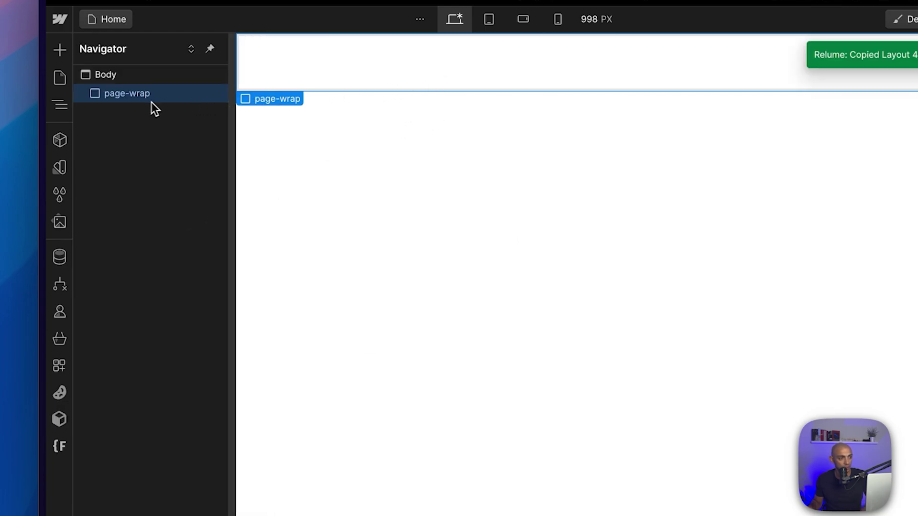
pyautogui.press('super+v')
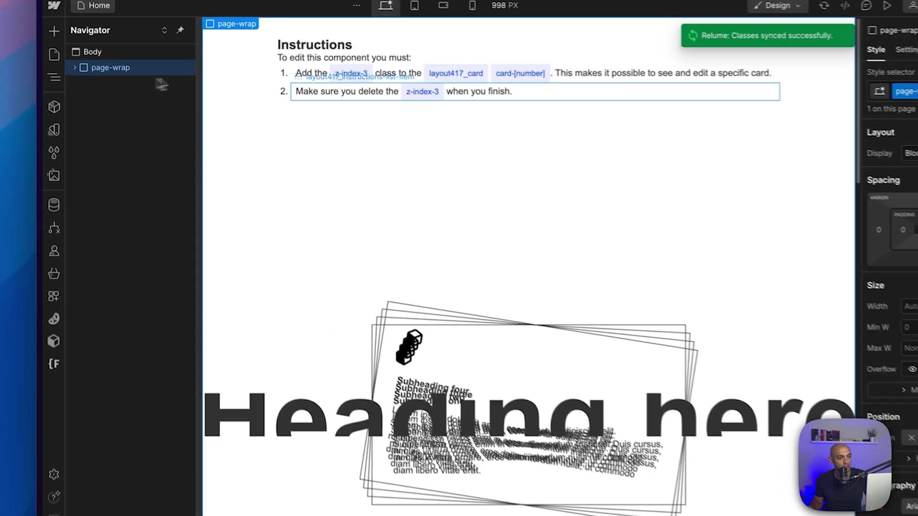
pyautogui.scroll(-3, 356, 150)
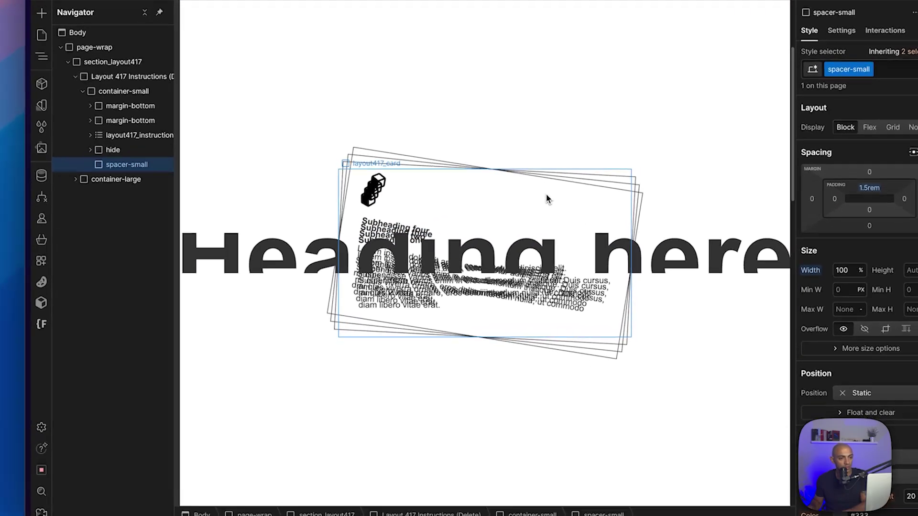
# Step: Delete the 'Layout 417 Instructions' block, leaving the four layout417_card elements
pyautogui.click(546, 195)
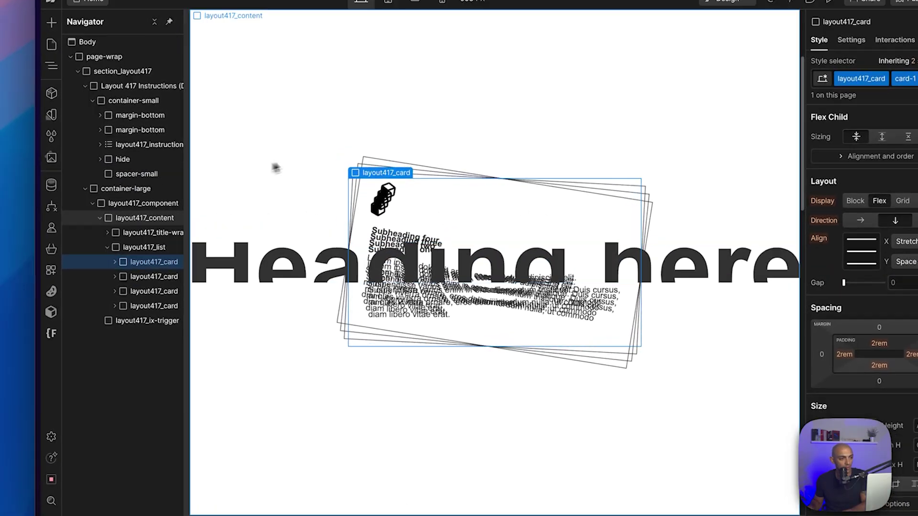
pyautogui.scroll(3, 315, 148)
pyautogui.click(238, 126)
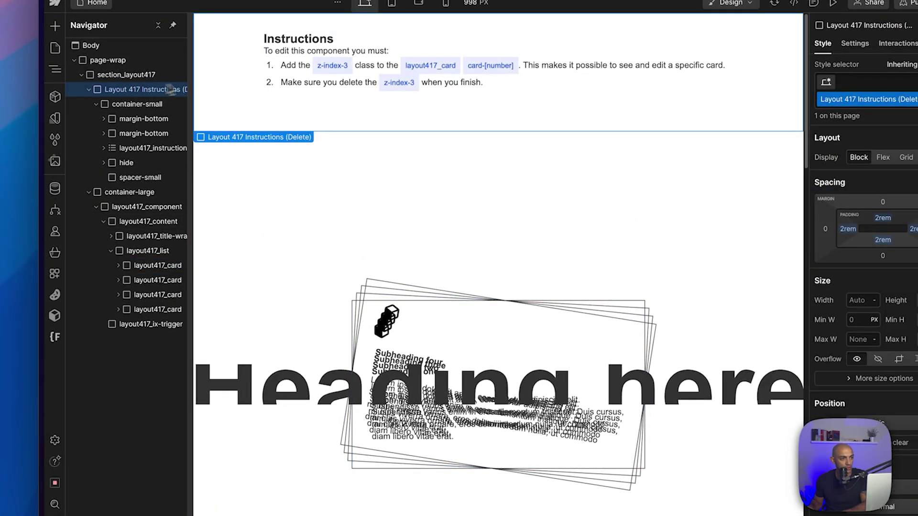
pyautogui.press('Delete')
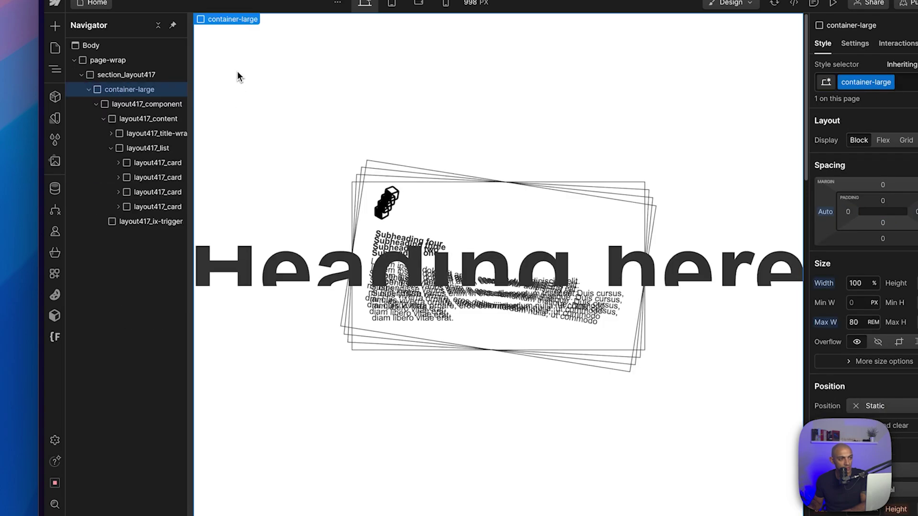
pyautogui.click(363, 184)
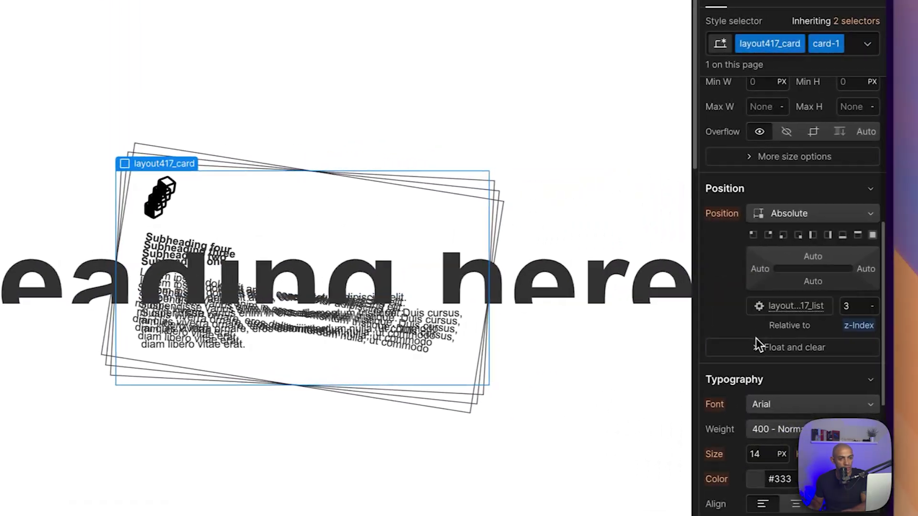
# Step: Switch to the shared layout417_card style and clear its broken background and border settings
pyautogui.scroll(-10, 753, 342)
pyautogui.scroll(5, 746, 344)
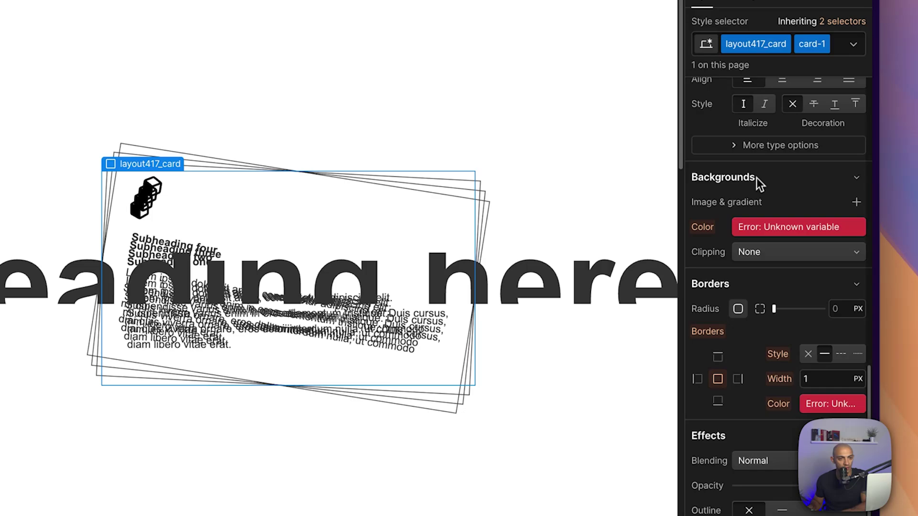
pyautogui.click(836, 22)
pyautogui.click(739, 116)
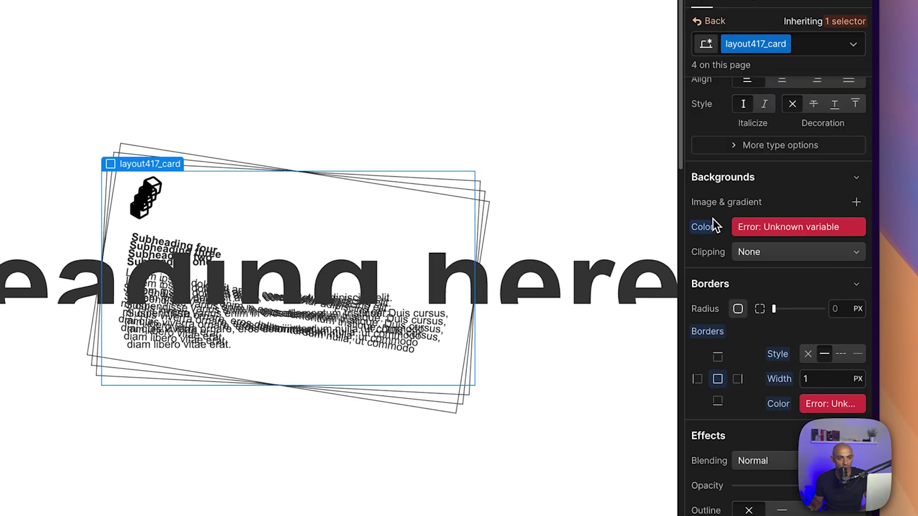
pyautogui.keyDown('alt'); pyautogui.click(706, 229); pyautogui.keyUp('alt')
pyautogui.scroll(-5, 755, 250)
pyautogui.scroll(1, 734, 178)
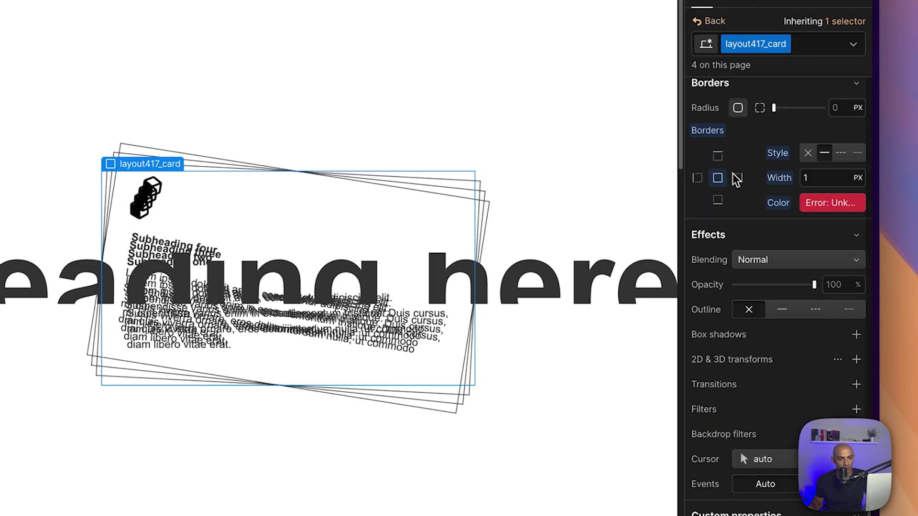
pyautogui.keyDown('alt'); pyautogui.click(718, 139); pyautogui.keyUp('alt')
pyautogui.scroll(2, 779, 236)
# Step: Give the cards a white background, a black border at 15% opacity, and 1.25rem corners
pyautogui.click(785, 137)
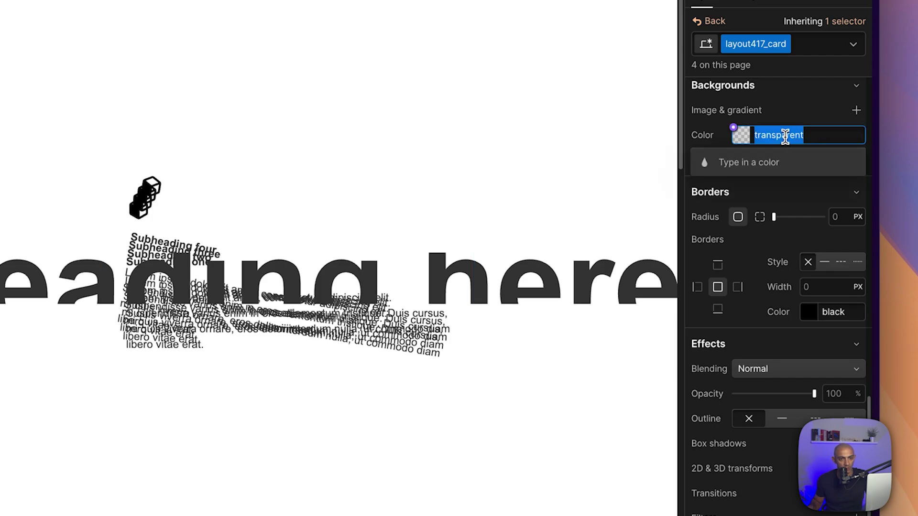
pyautogui.write('white')
pyautogui.press('Return')
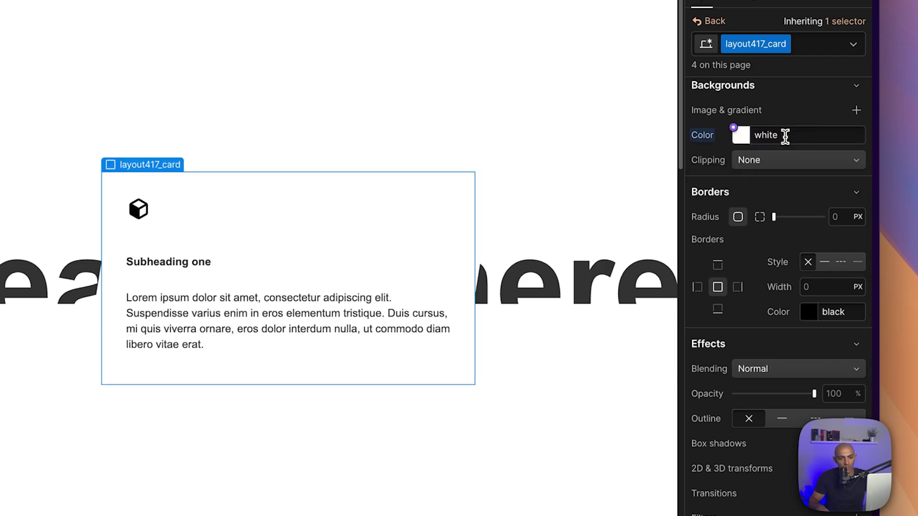
pyautogui.click(815, 317)
pyautogui.click(851, 501)
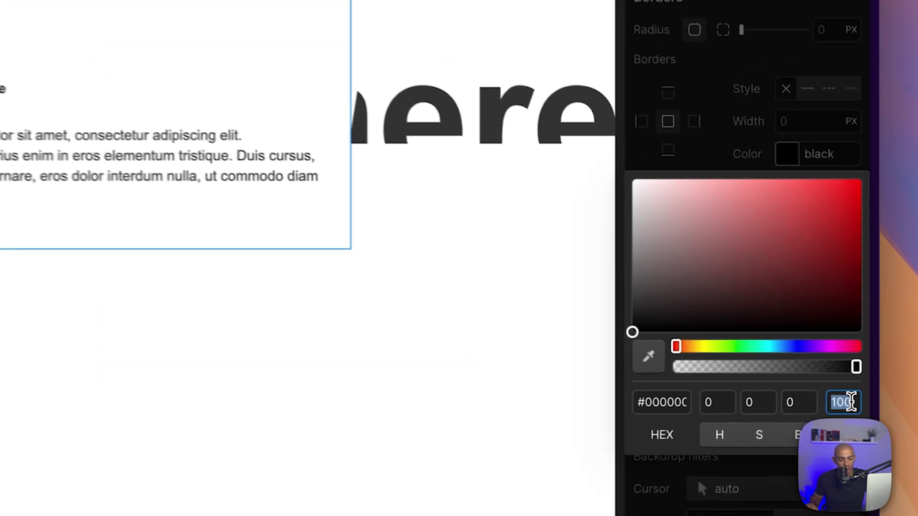
pyautogui.write('20')
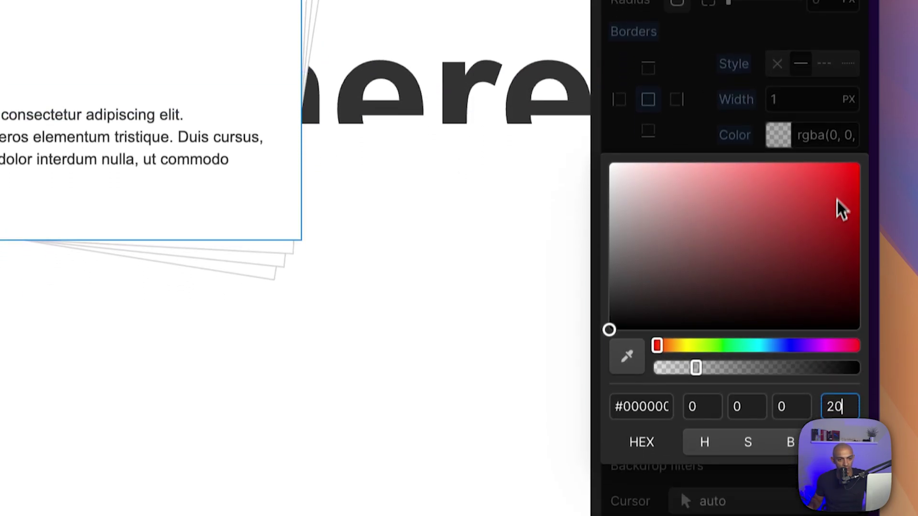
pyautogui.press('BackSpace')
pyautogui.press('BackSpace')
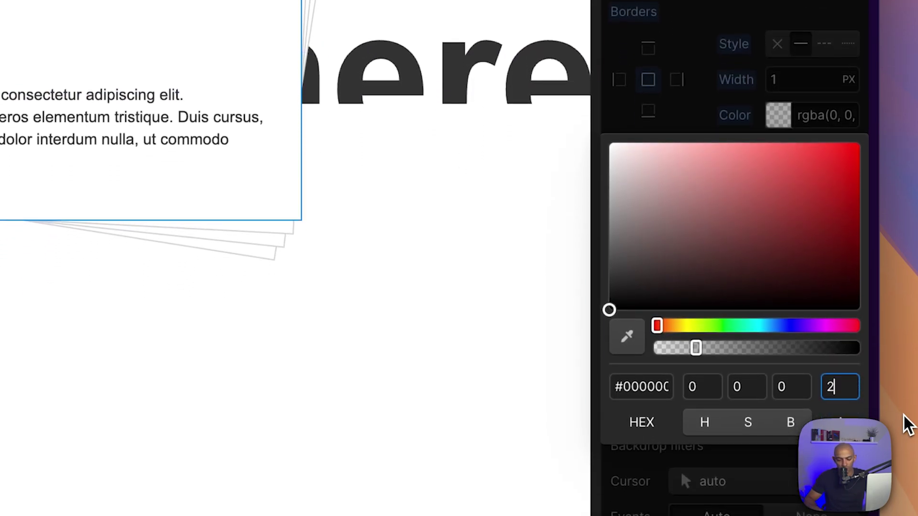
pyautogui.write('15')
pyautogui.click(834, 148)
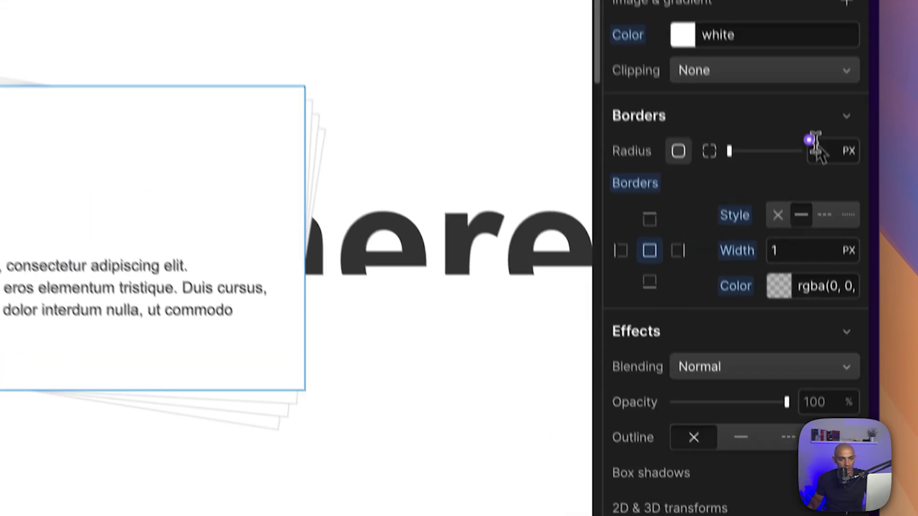
pyautogui.write('20')
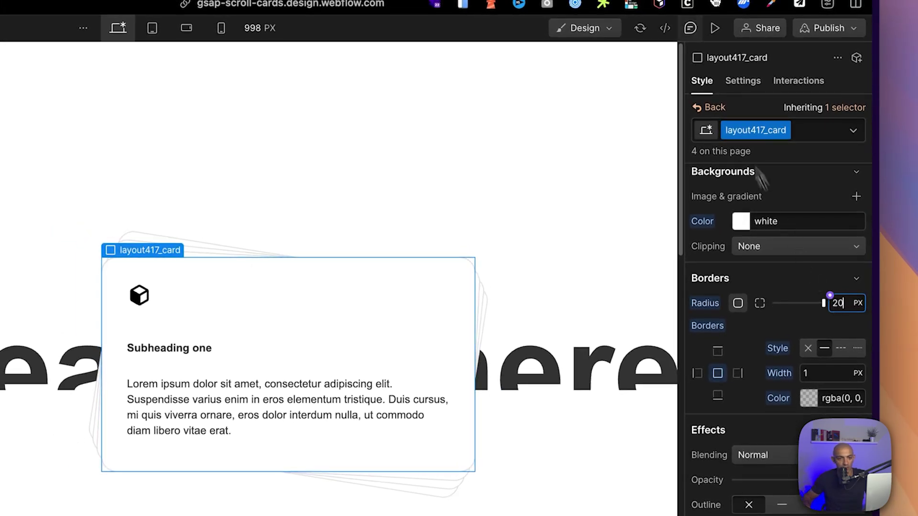
pyautogui.write('rem')
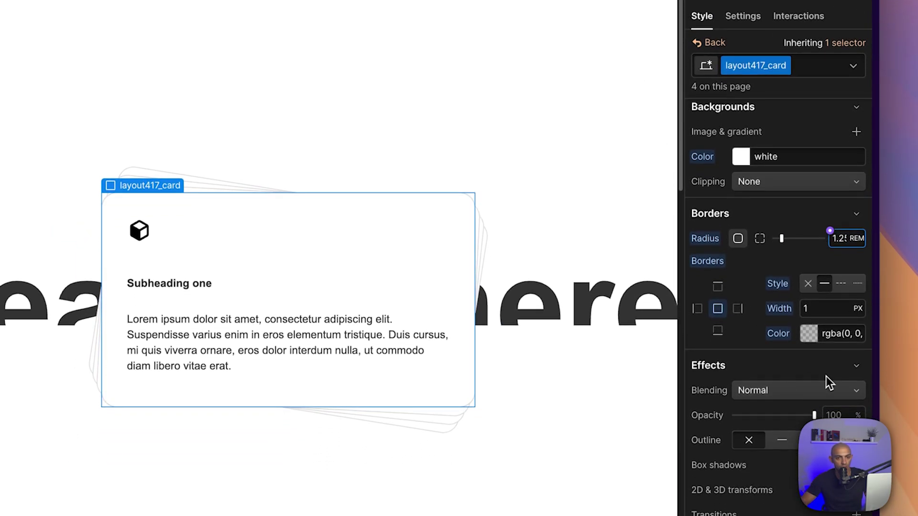
pyautogui.click(546, 248)
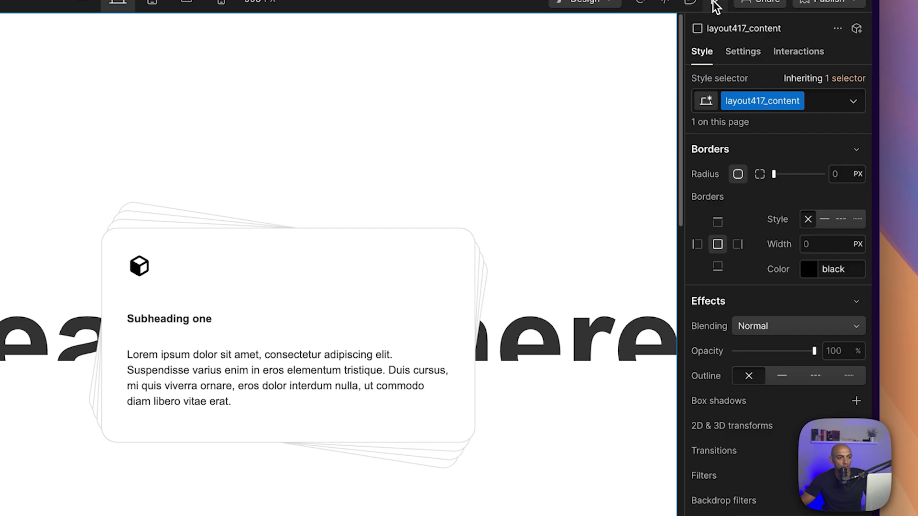
# Step: Set the big heading's line height to 1 and its letter spacing to -0.05em
pyautogui.click(642, 349)
pyautogui.scroll(10, 824, 349)
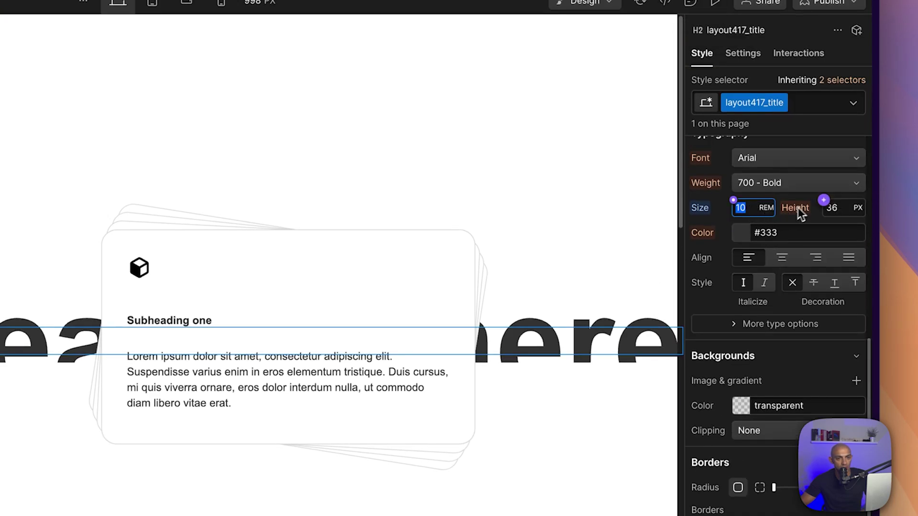
pyautogui.click(850, 205)
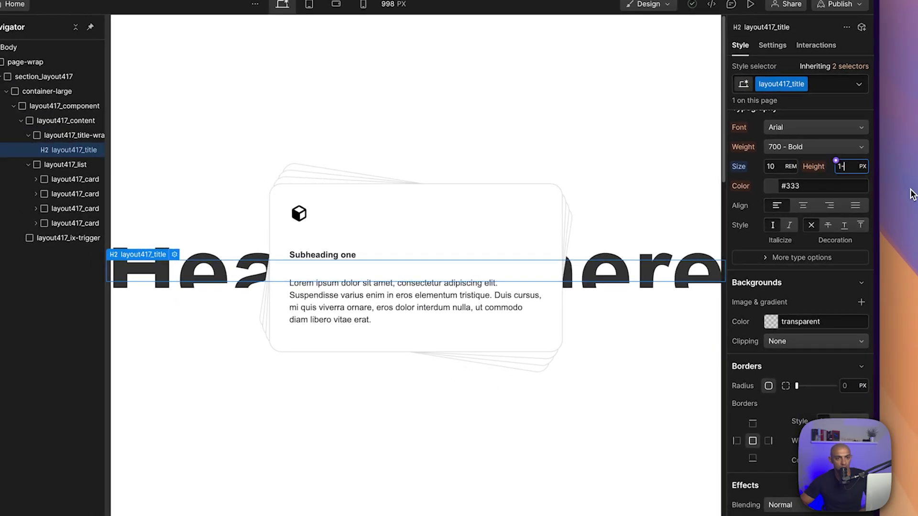
pyautogui.write('1')
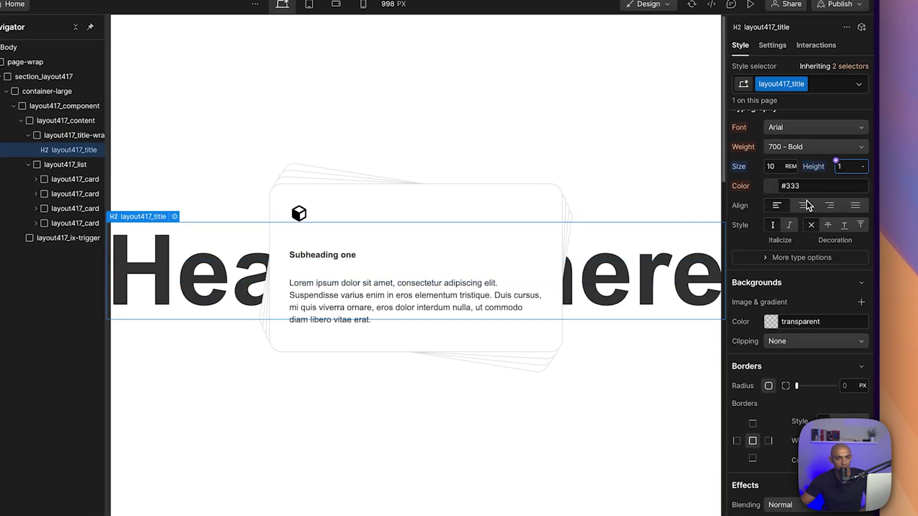
pyautogui.click(786, 257)
pyautogui.scroll(-1, 785, 244)
pyautogui.click(759, 246)
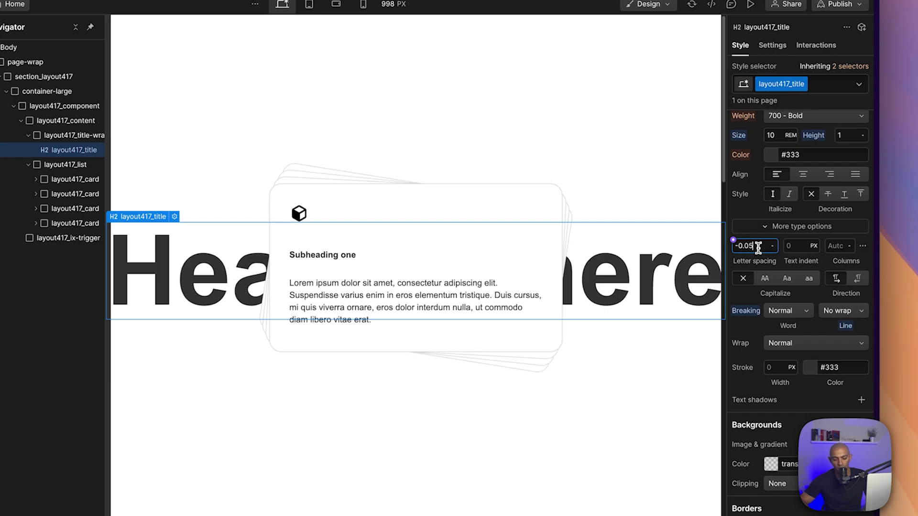
pyautogui.write('-0.05em')
pyautogui.press('Return')
# Step: Clear the heading's placeholder text so it can read CASCADE
pyautogui.doubleClick(675, 272)
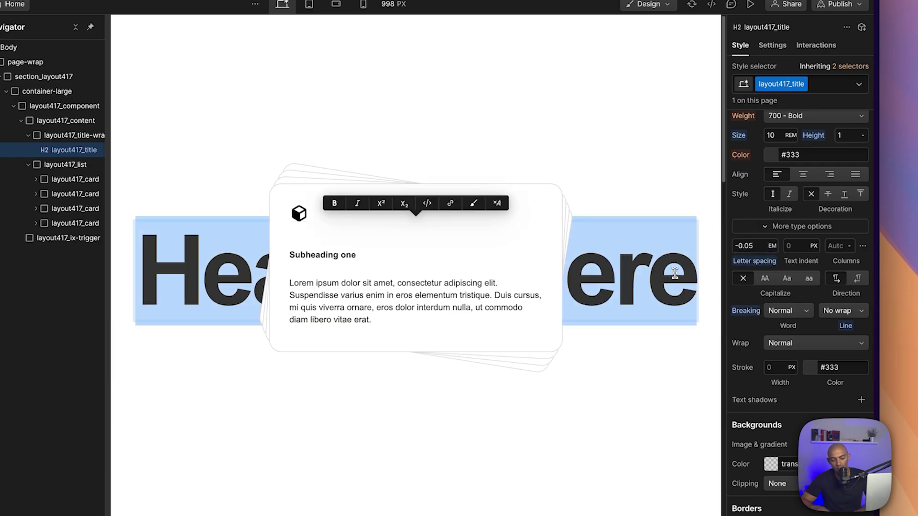
pyautogui.press('BackSpace')
pyautogui.click(675, 273)
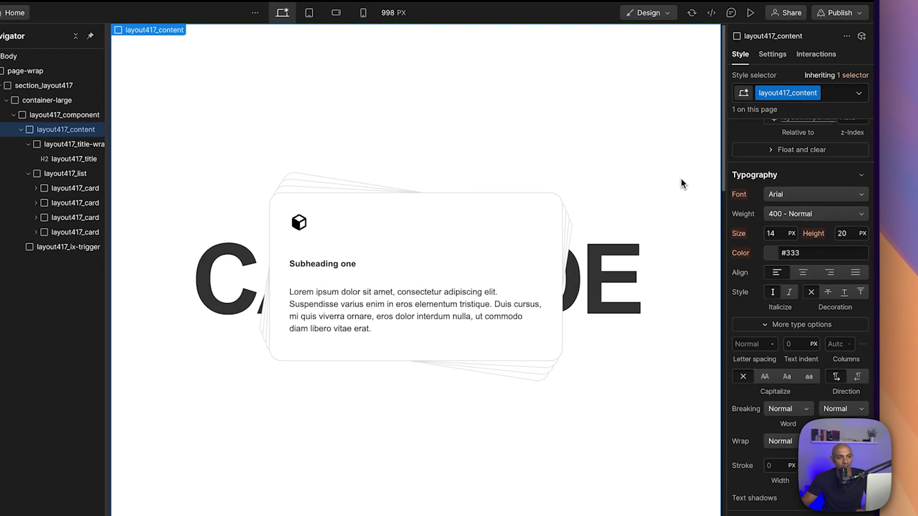
pyautogui.click(750, 20)
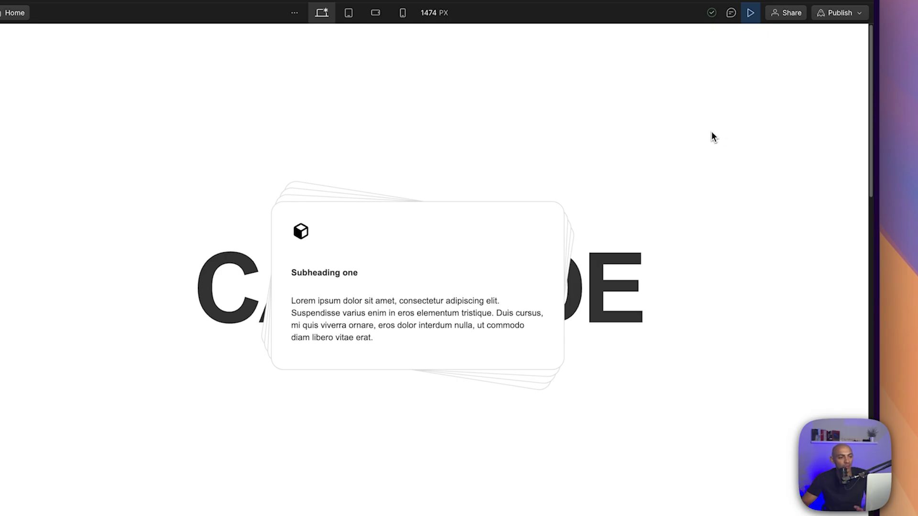
pyautogui.scroll(-10, 711, 133)
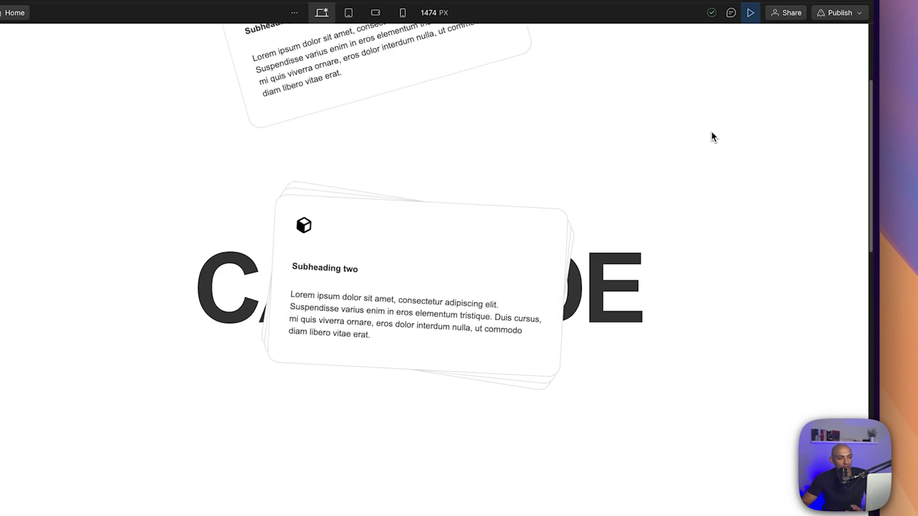
pyautogui.scroll(-8, 712, 133)
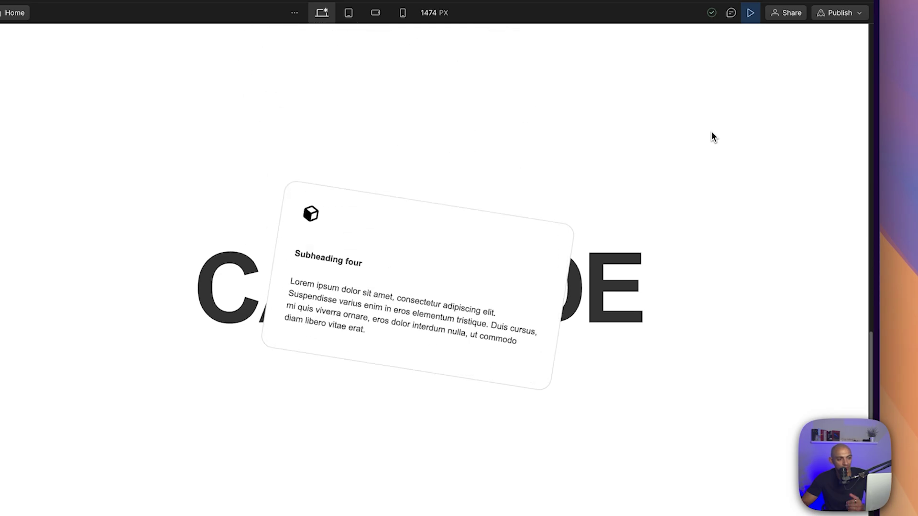
pyautogui.scroll(8, 711, 136)
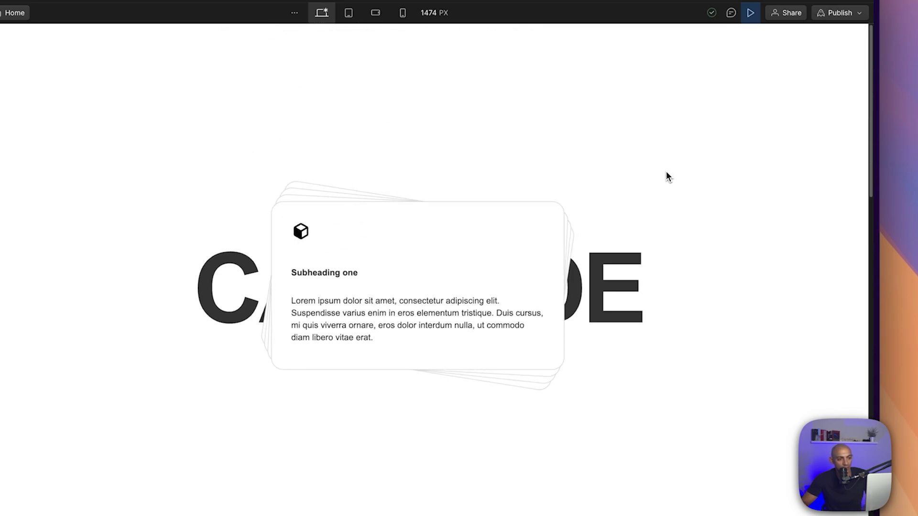
pyautogui.scroll(-5, 611, 172)
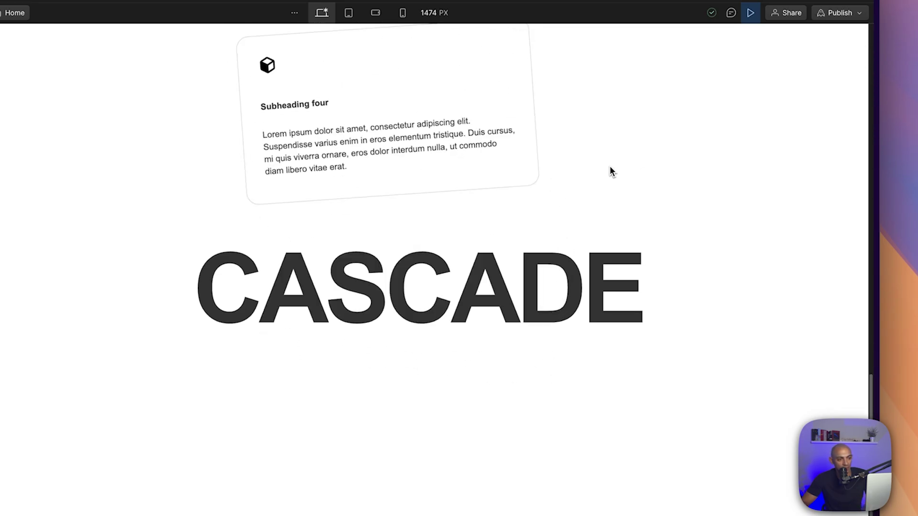
pyautogui.press('Escape')
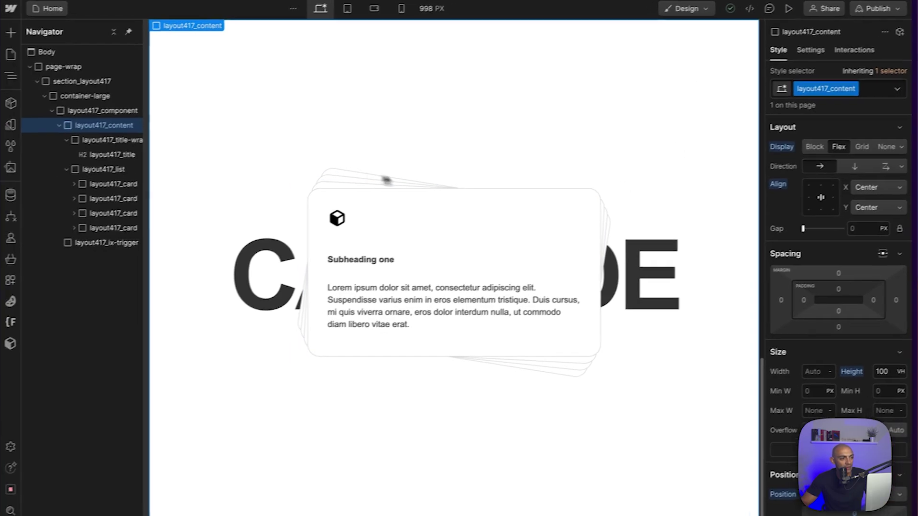
pyautogui.click(129, 57)
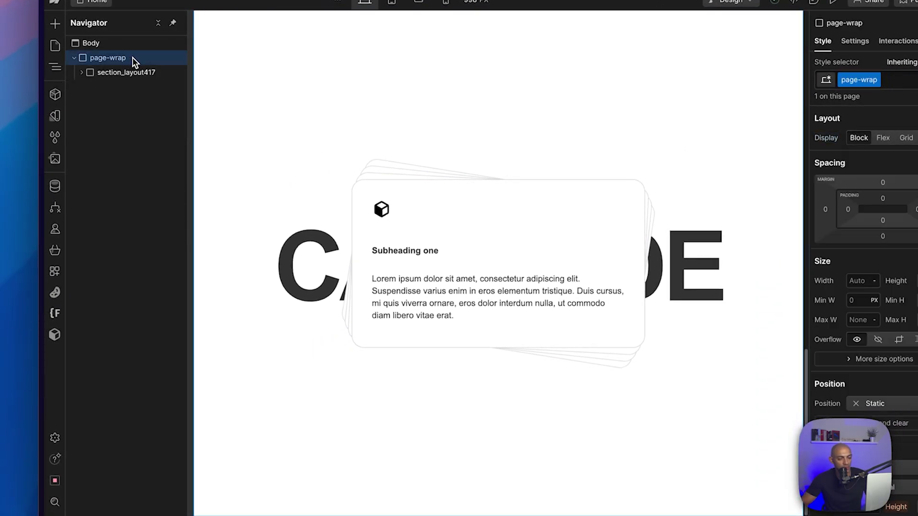
# Step: Place a new Div Block in page-wrap below the cards section and class it section-final
pyautogui.press('a')
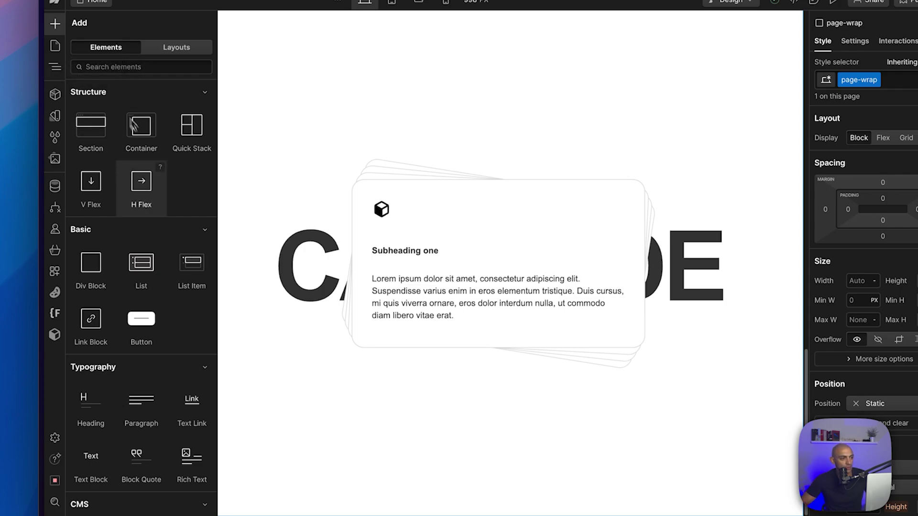
pyautogui.moveTo(91, 262); pyautogui.dragTo(153, 211)
pyautogui.click(858, 82)
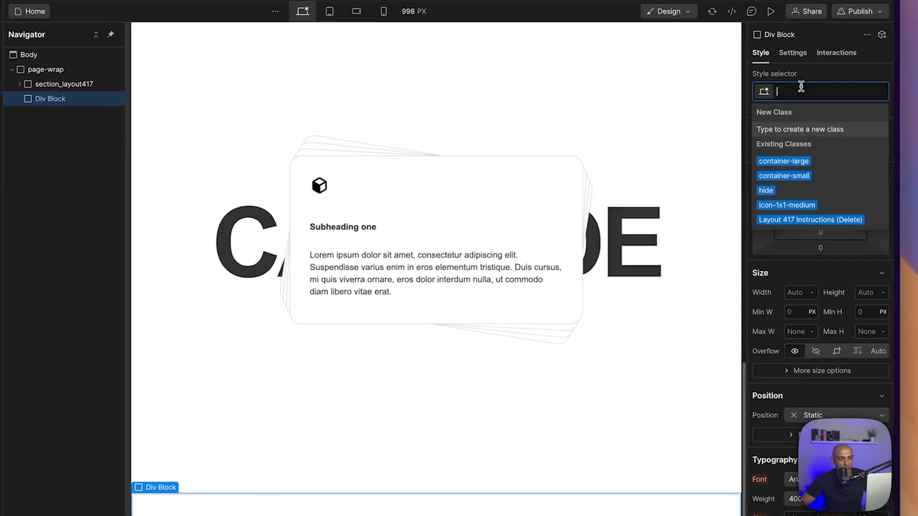
pyautogui.write('section-final')
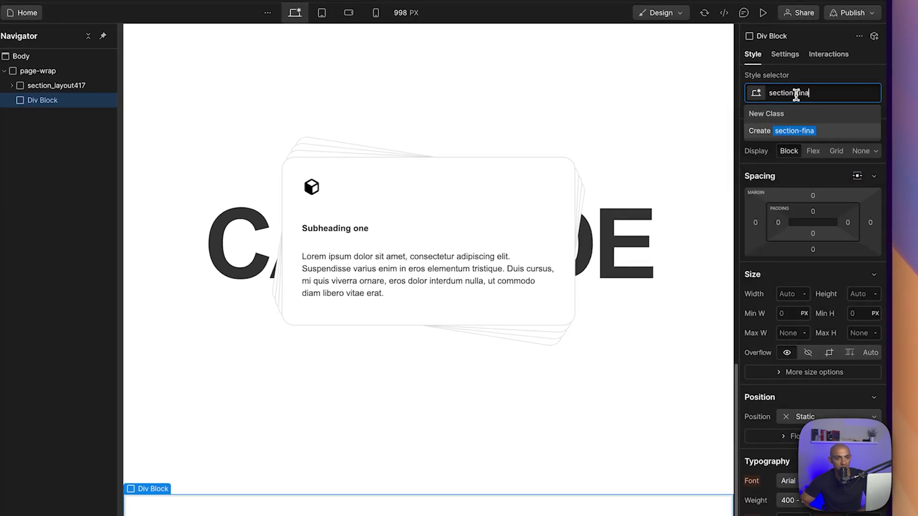
pyautogui.press('Return')
# Step: Add a Div Block inside section-final with the class final-container
pyautogui.press('a')
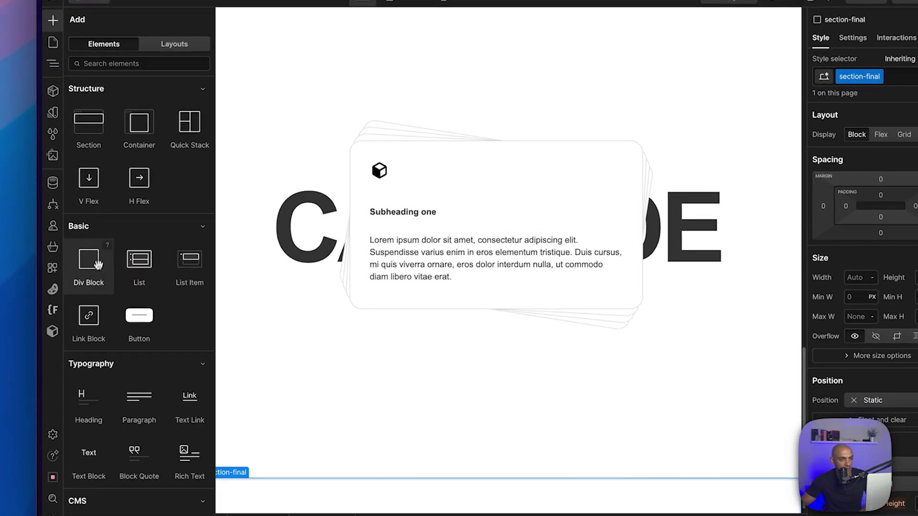
pyautogui.click(98, 265)
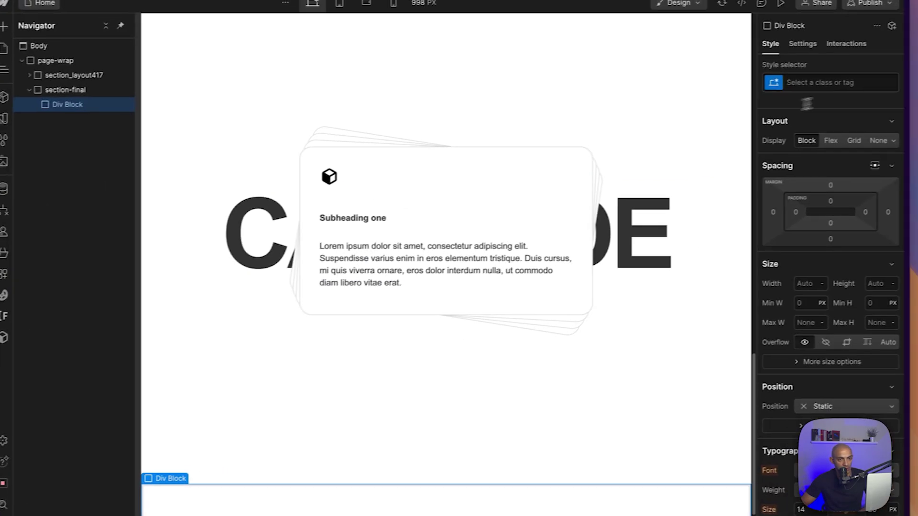
pyautogui.click(908, 79)
pyautogui.write('se')
pyautogui.press('BackSpace')
pyautogui.press('BackSpace')
pyautogui.write('final-cont')
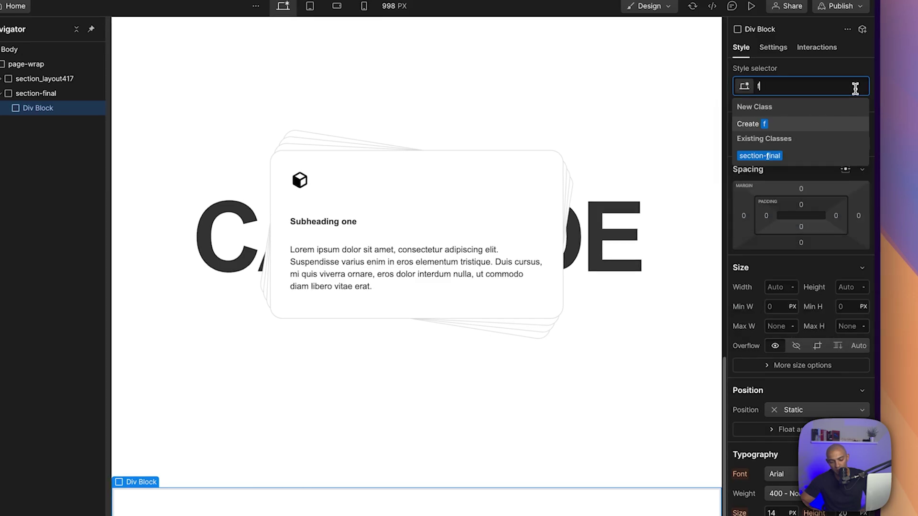
pyautogui.write('ainer')
pyautogui.press('Return')
# Step: Add an H2 heading inside final-container reading 'Powered by GSAP'
pyautogui.press('a')
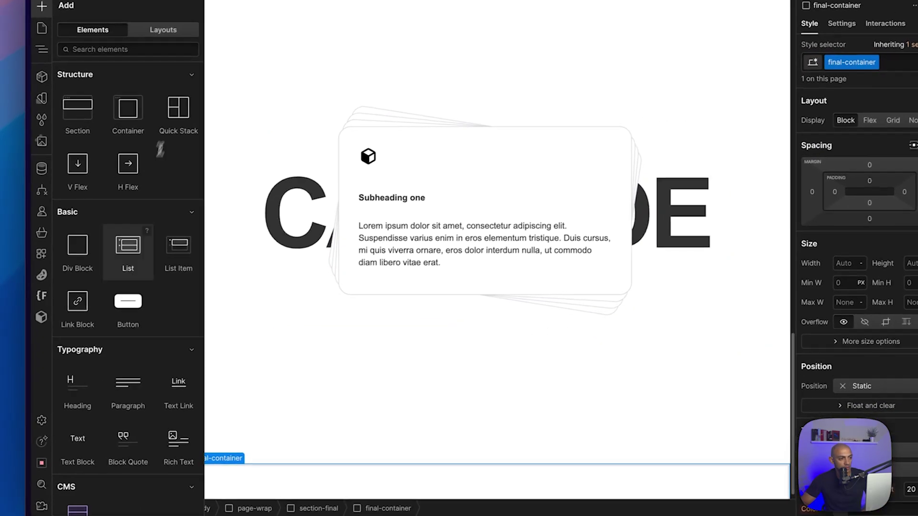
pyautogui.click(4, 416)
pyautogui.click(252, 410)
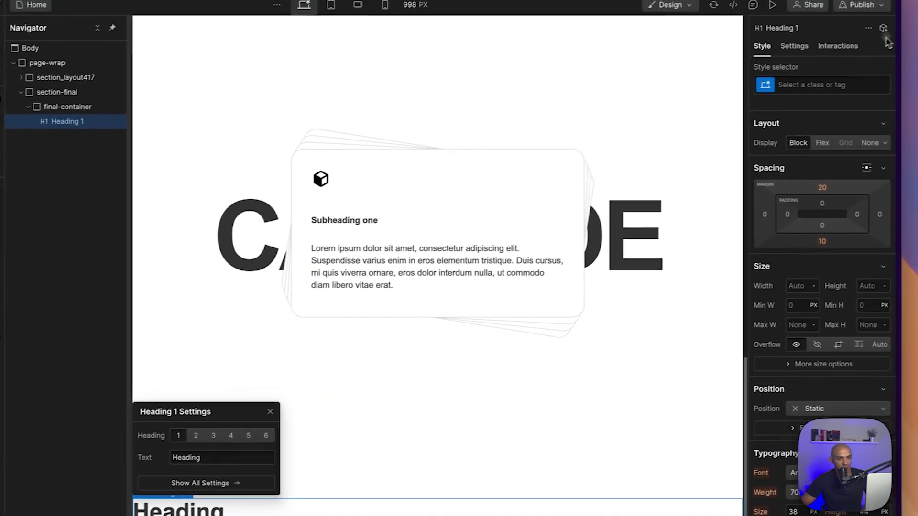
pyautogui.click(851, 21)
pyautogui.click(763, 43)
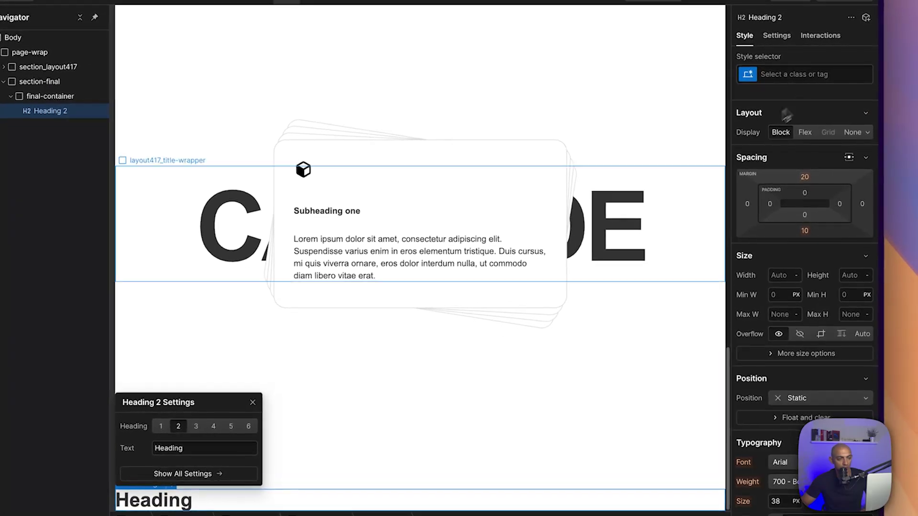
pyautogui.doubleClick(251, 479)
pyautogui.write('Powered by GSA')
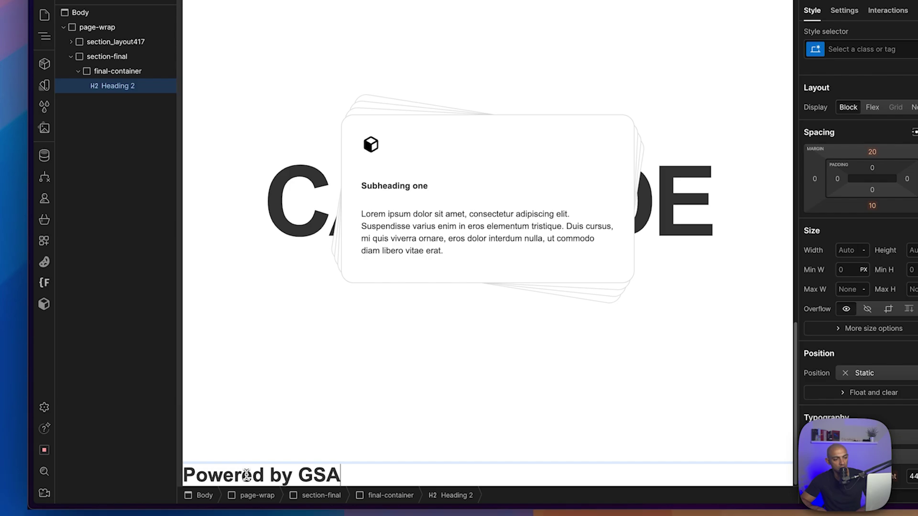
pyautogui.write('P')
# Step: Make section-final 100 dvh tall with flex layout centring its content both ways
pyautogui.click(107, 57)
pyautogui.click(913, 250)
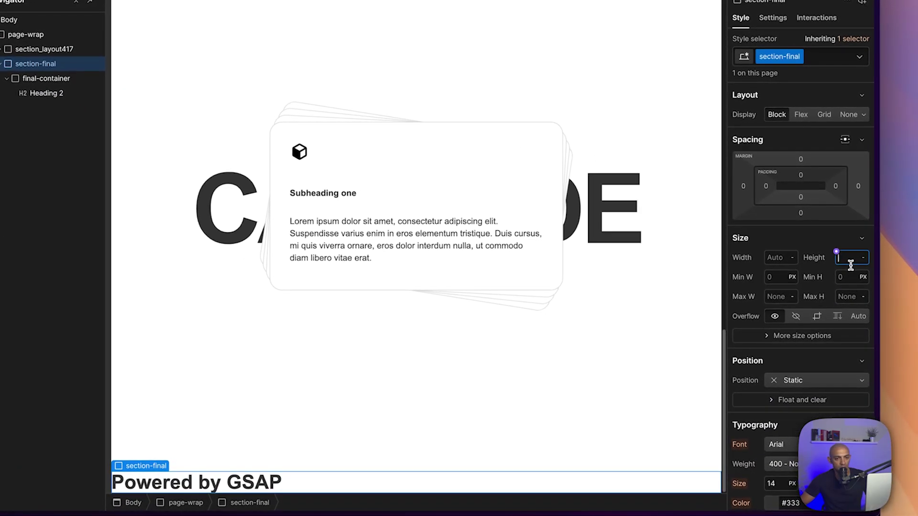
pyautogui.write('100')
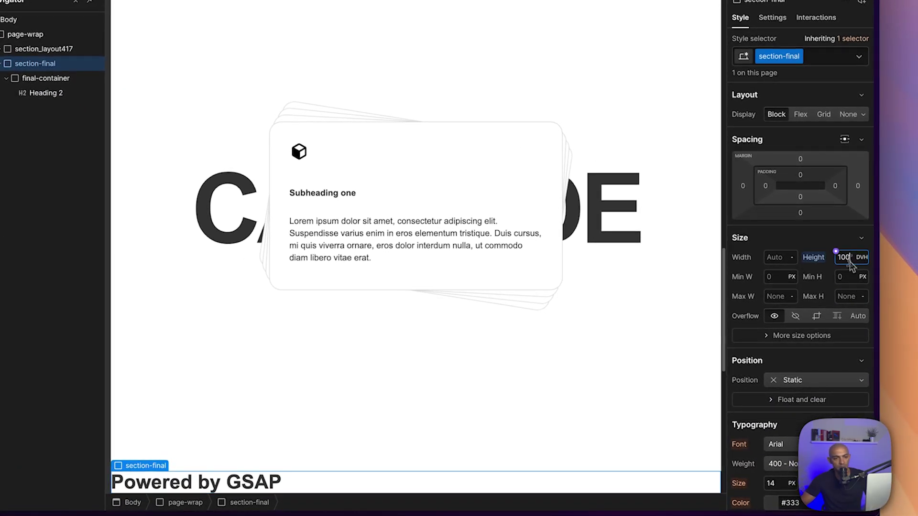
pyautogui.click(800, 114)
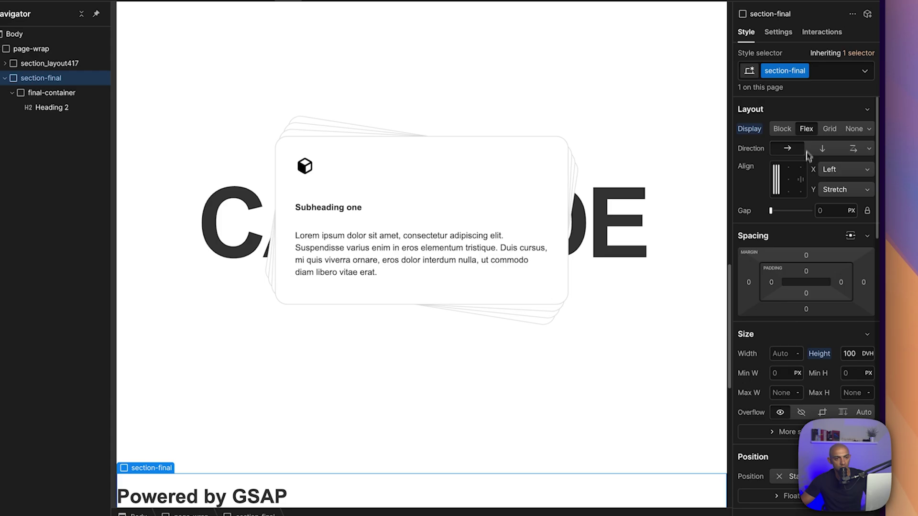
pyautogui.click(788, 180)
pyautogui.scroll(-5, 630, 239)
# Step: Alternate selection between section-final and the cards section's content wrapper to compare them
pyautogui.click(505, 299)
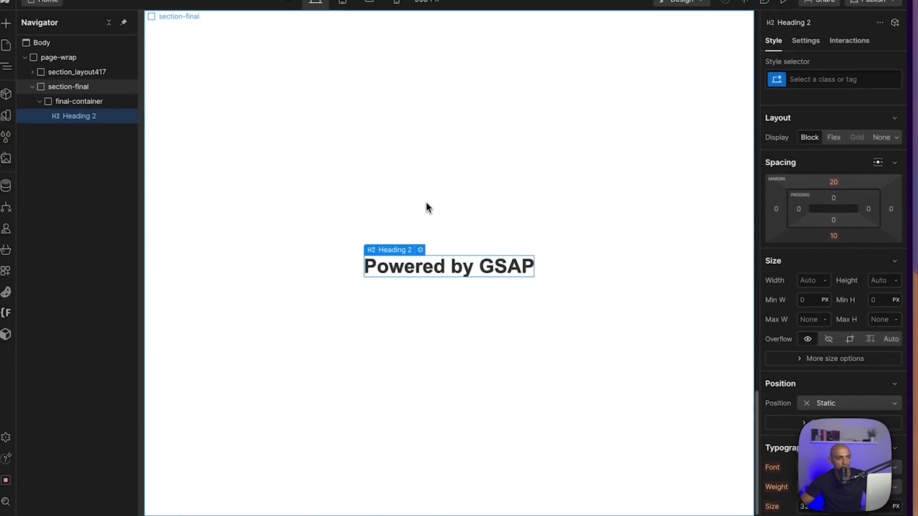
pyautogui.click(492, 149)
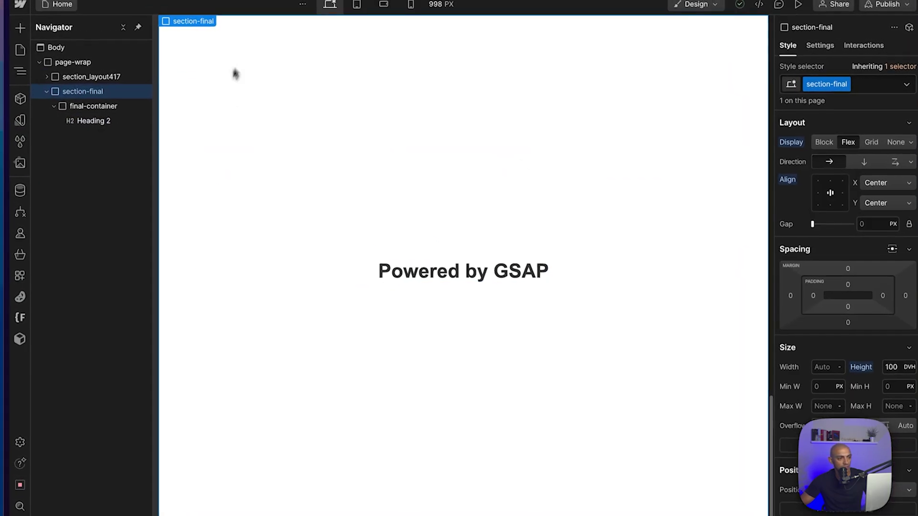
pyautogui.scroll(6, 364, 206)
pyautogui.click(372, 216)
pyautogui.scroll(-5, 412, 234)
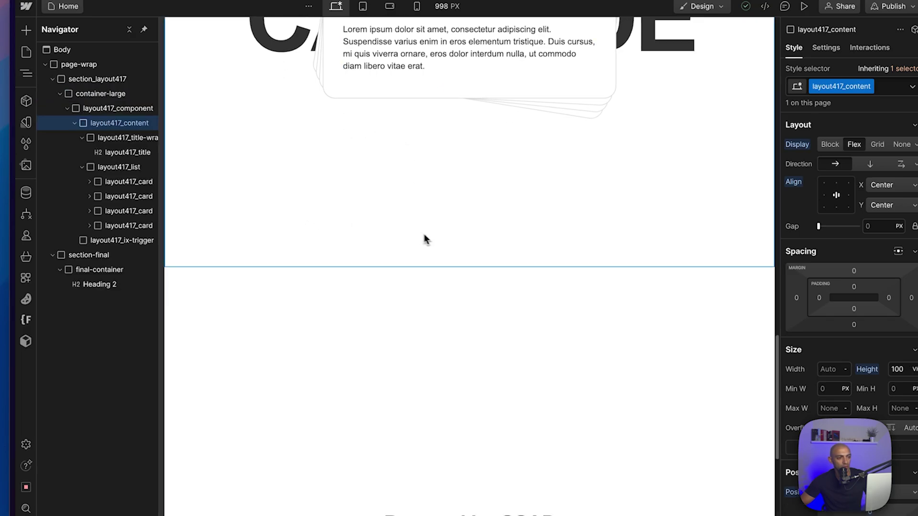
pyautogui.click(434, 239)
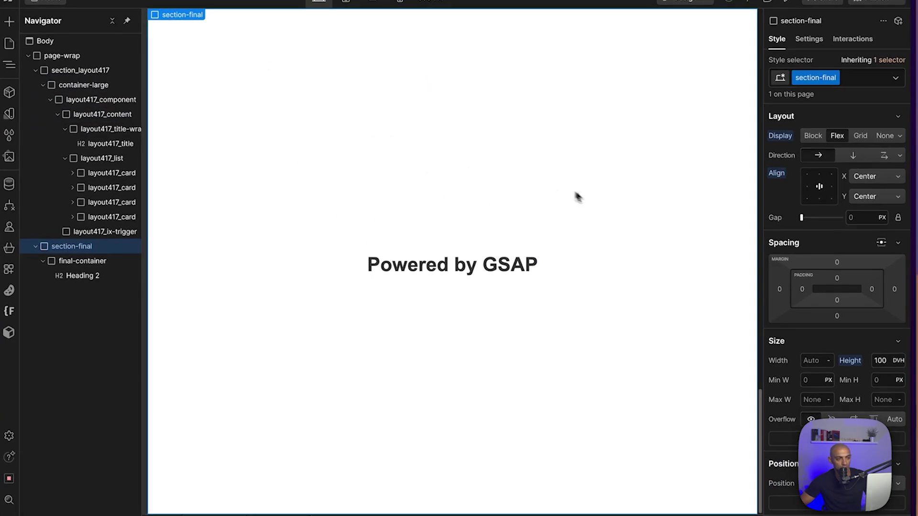
pyautogui.scroll(5, 492, 227)
pyautogui.click(419, 236)
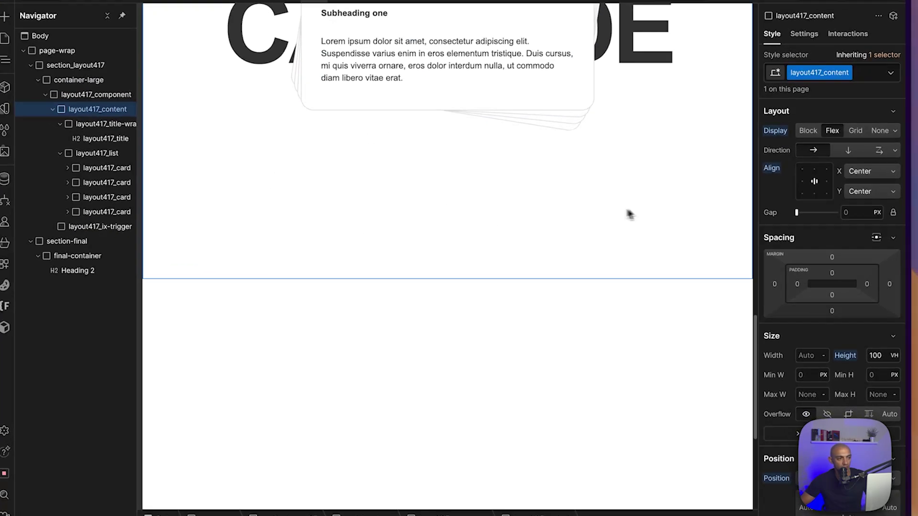
pyautogui.scroll(-5, 635, 217)
pyautogui.click(323, 239)
# Step: Set the Powered by GSAP heading's font size to 48
pyautogui.click(454, 265)
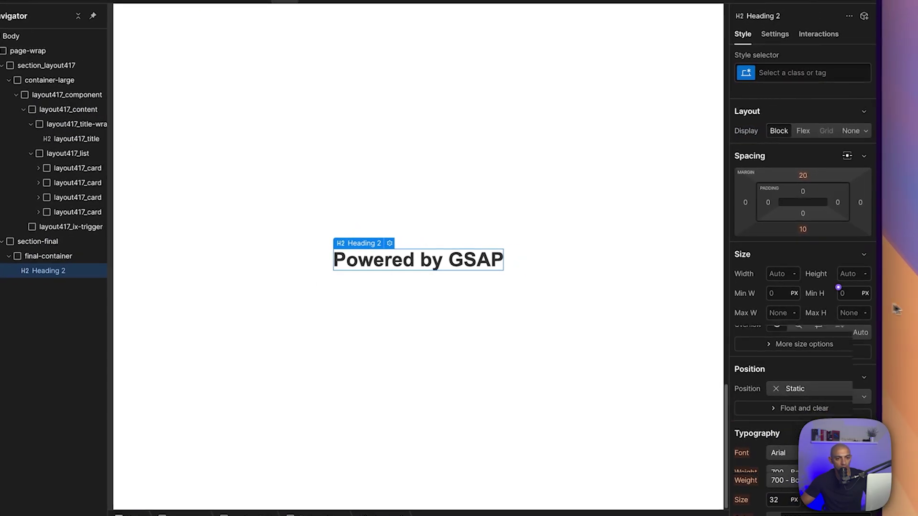
pyautogui.scroll(-5, 797, 287)
pyautogui.doubleClick(796, 262)
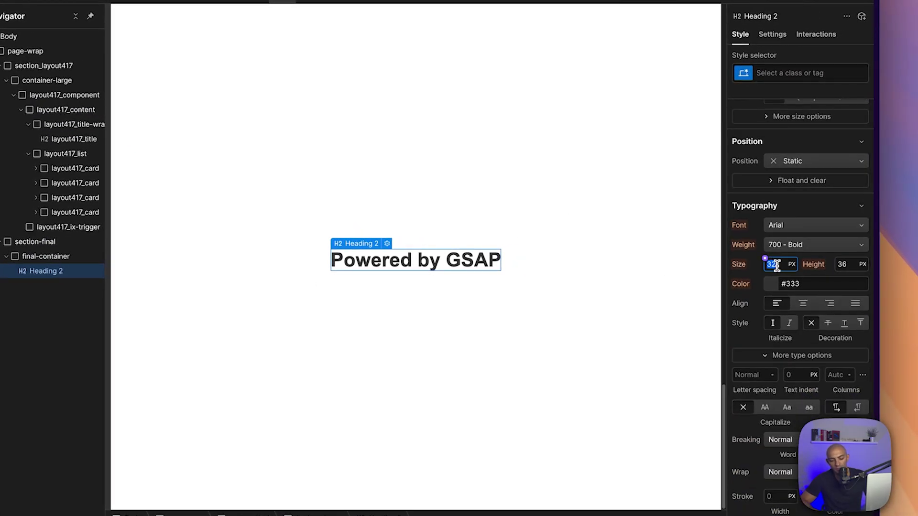
pyautogui.write('48')
pyautogui.press('Return')
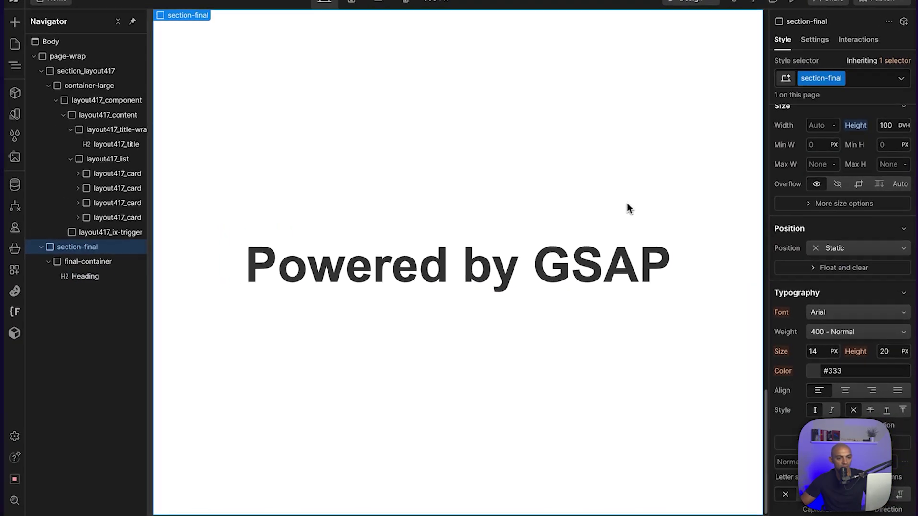
# Step: Collapse and widen the Navigator, then inspect layout417_component and layout417_content sizing
pyautogui.click(374, 186)
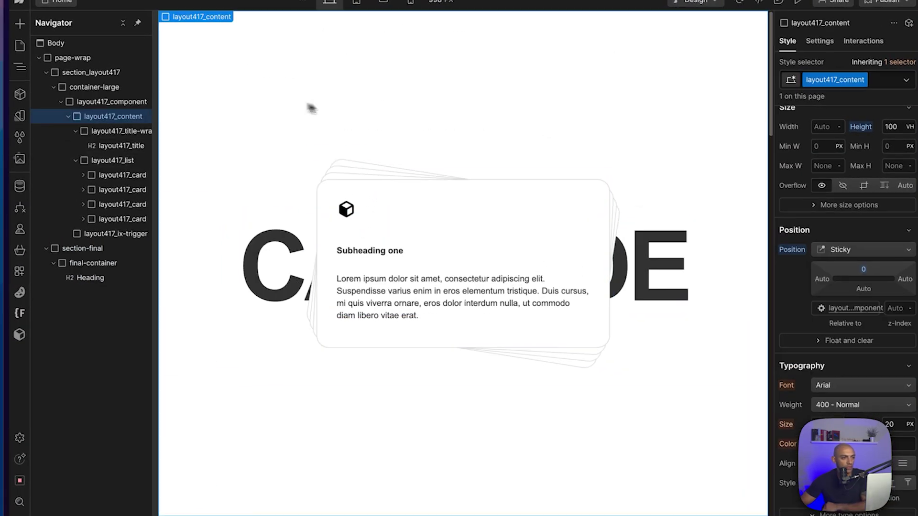
pyautogui.click(145, 34)
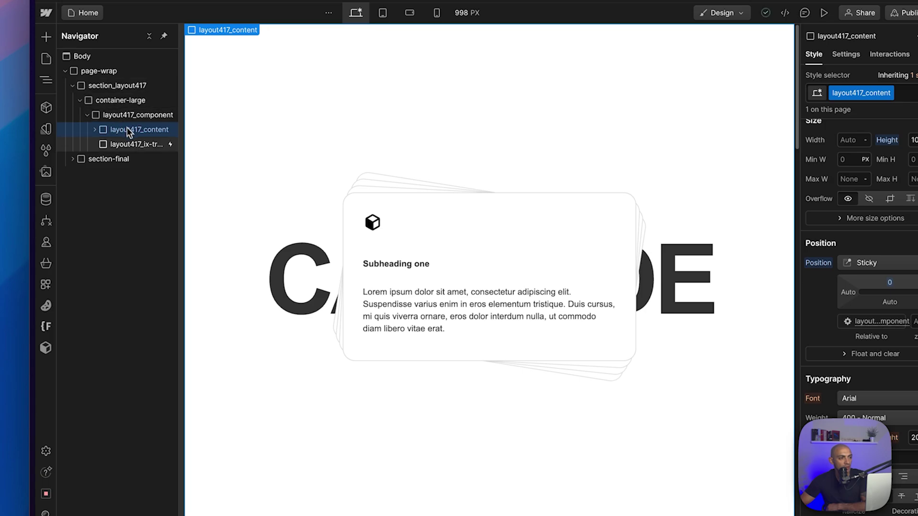
pyautogui.moveTo(178, 163); pyautogui.dragTo(194, 158)
pyautogui.click(106, 118)
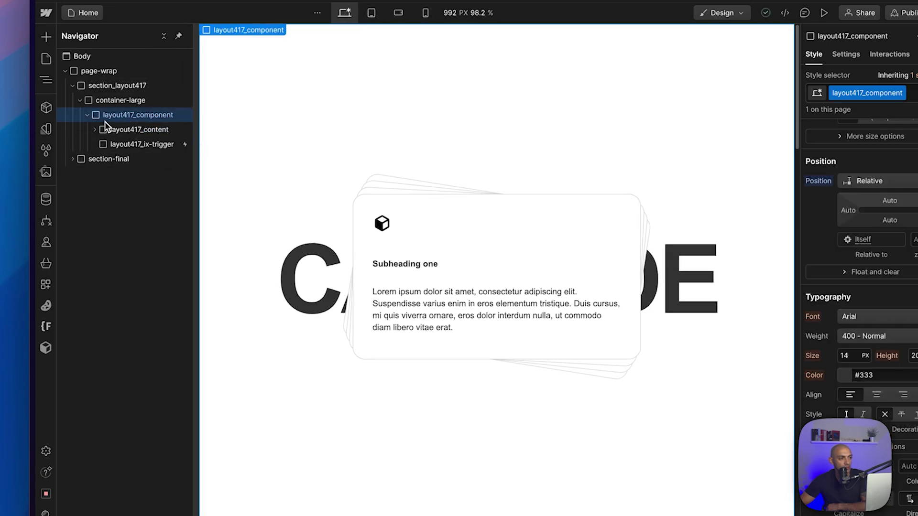
pyautogui.scroll(3, 849, 242)
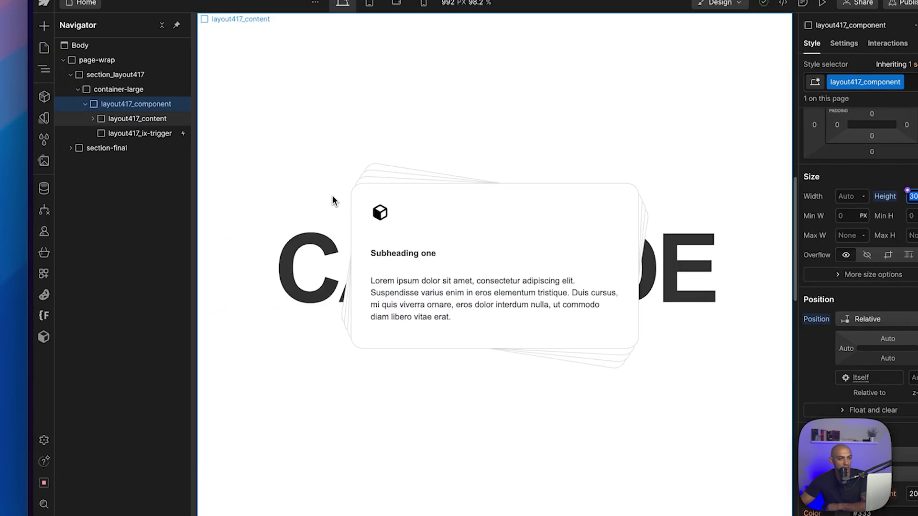
pyautogui.click(114, 121)
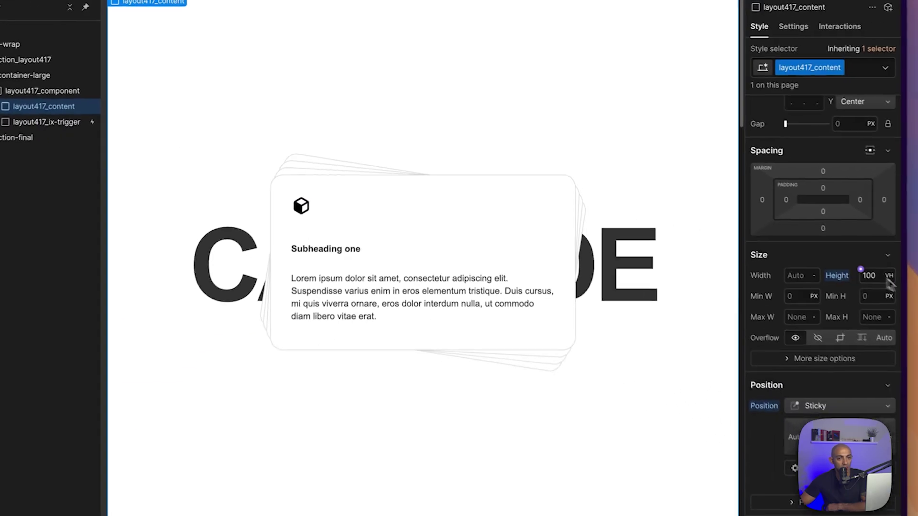
pyautogui.scroll(-5, 854, 264)
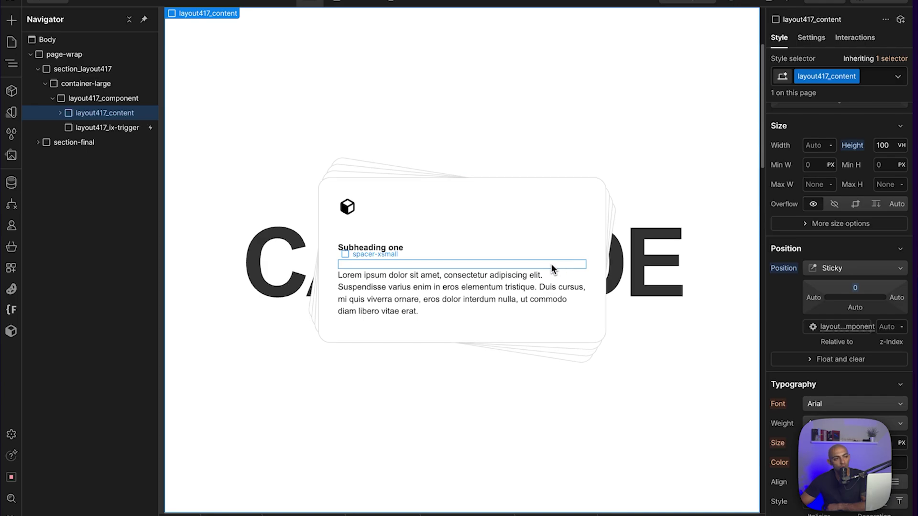
# Step: Select layout417_ix-trigger and open its desktop While scrolling in view interaction trigger
pyautogui.click(148, 107)
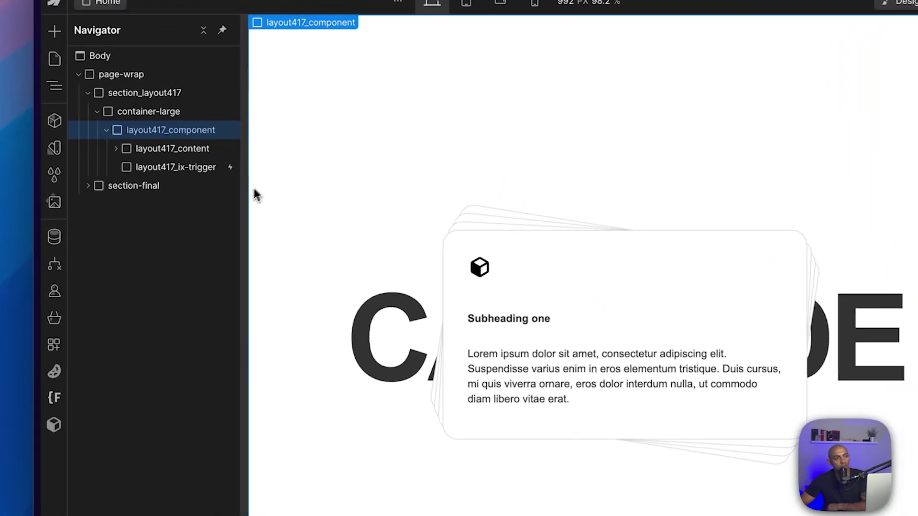
pyautogui.click(136, 137)
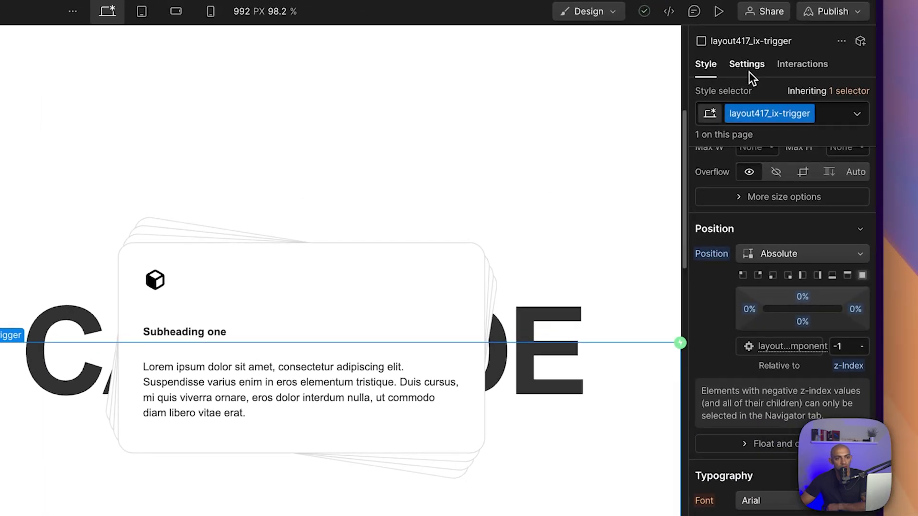
pyautogui.click(745, 70)
pyautogui.click(778, 67)
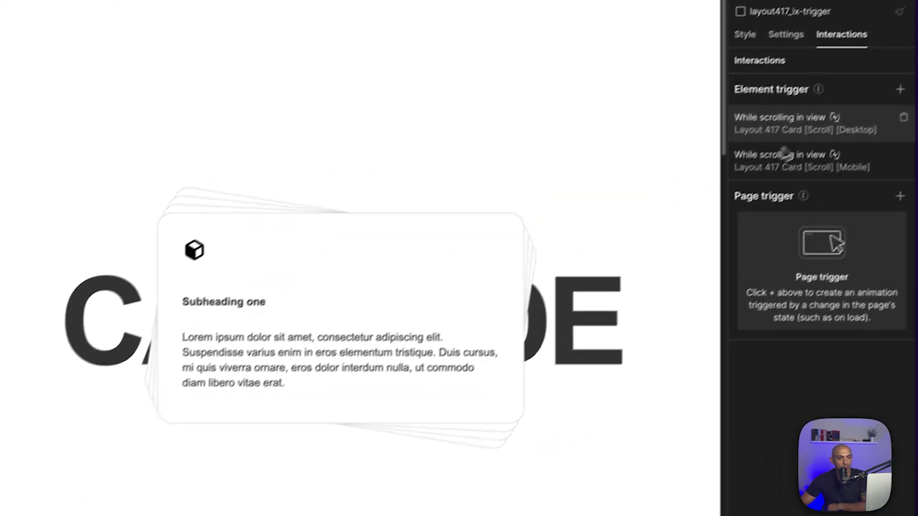
pyautogui.click(780, 125)
pyautogui.click(804, 73)
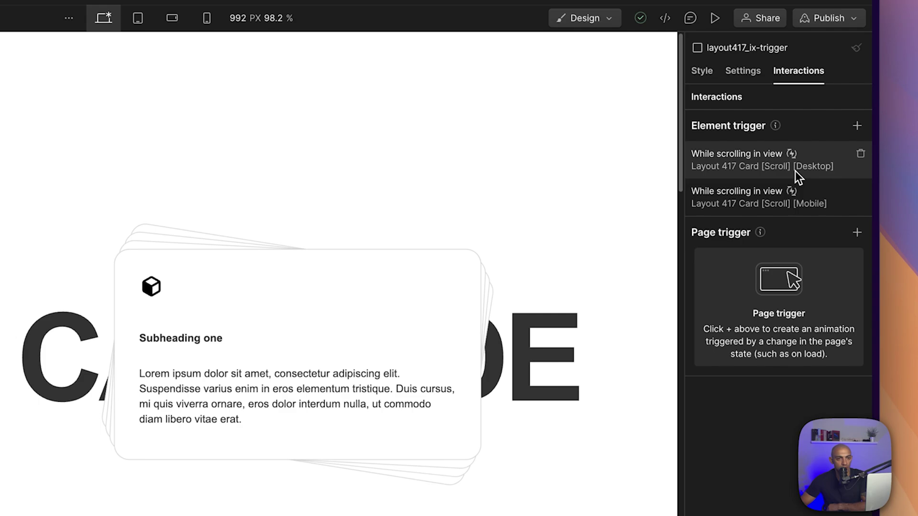
pyautogui.click(825, 192)
pyautogui.click(820, 103)
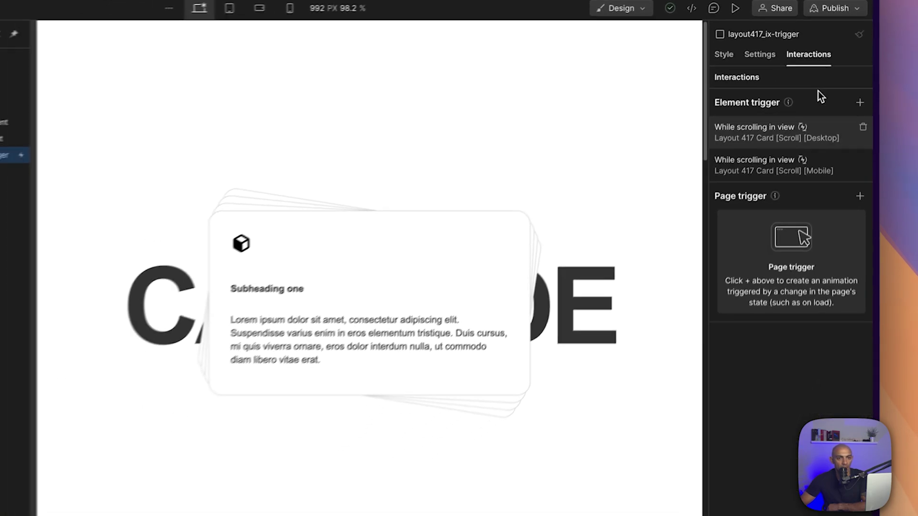
pyautogui.click(818, 144)
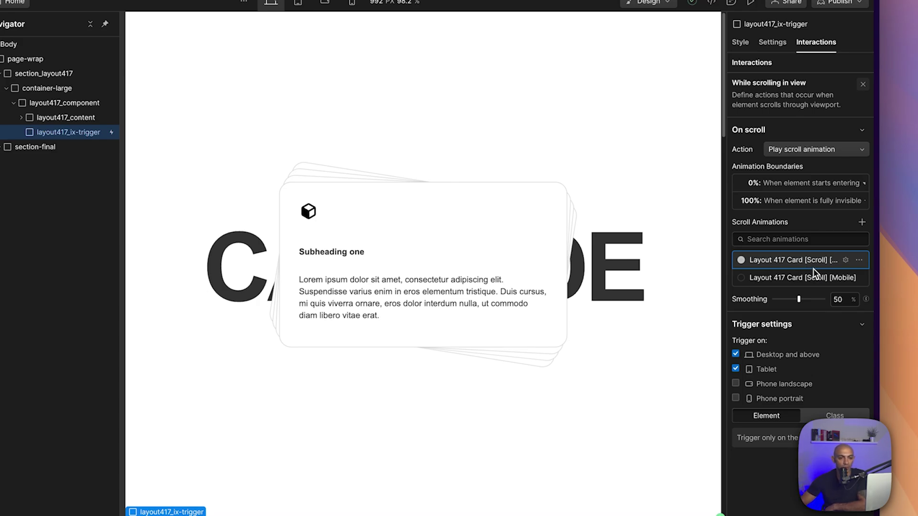
# Step: Open the Layout 417 Card scroll animation and review its 0%, 20% and 60% Move and Rotate actions
pyautogui.click(814, 264)
pyautogui.click(794, 158)
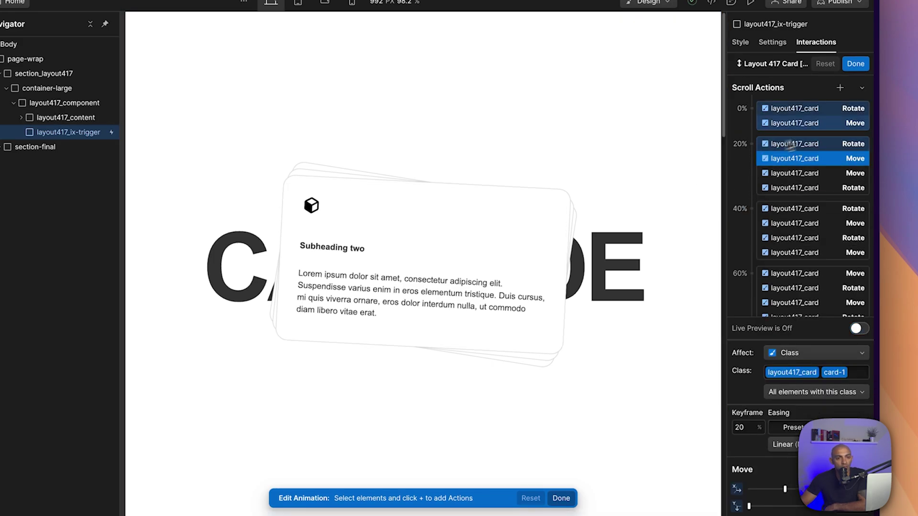
pyautogui.click(844, 111)
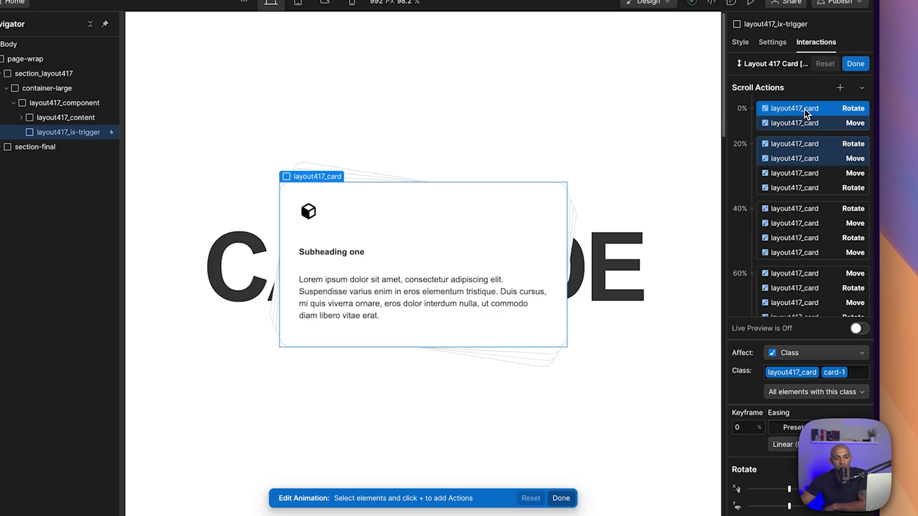
pyautogui.click(819, 144)
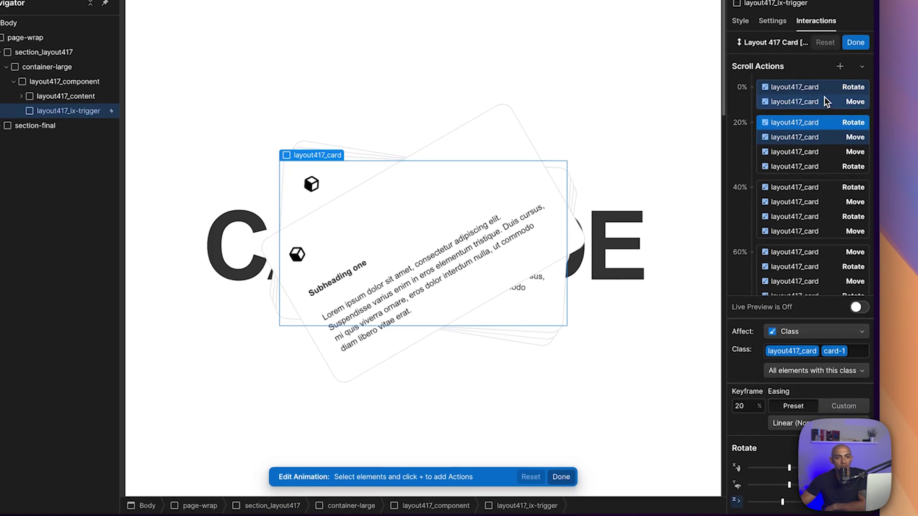
pyautogui.click(826, 102)
pyautogui.scroll(-3, 799, 247)
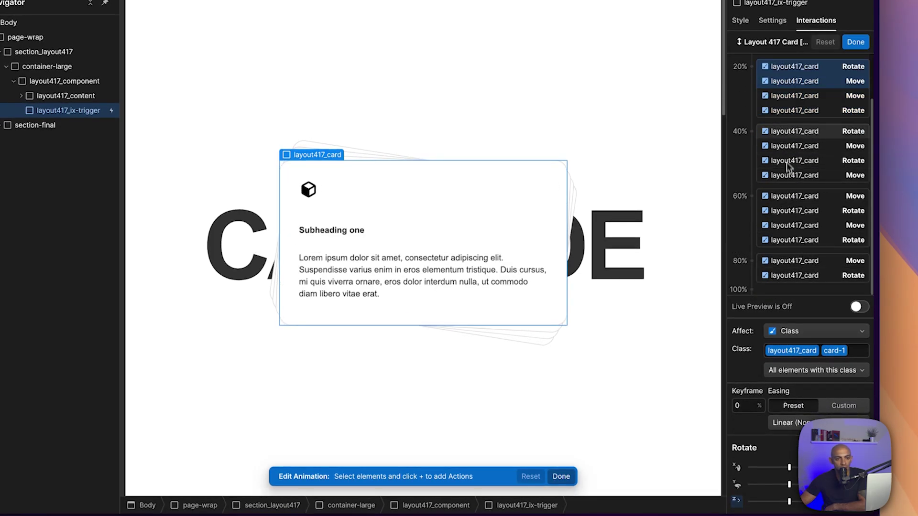
pyautogui.click(789, 93)
pyautogui.click(794, 66)
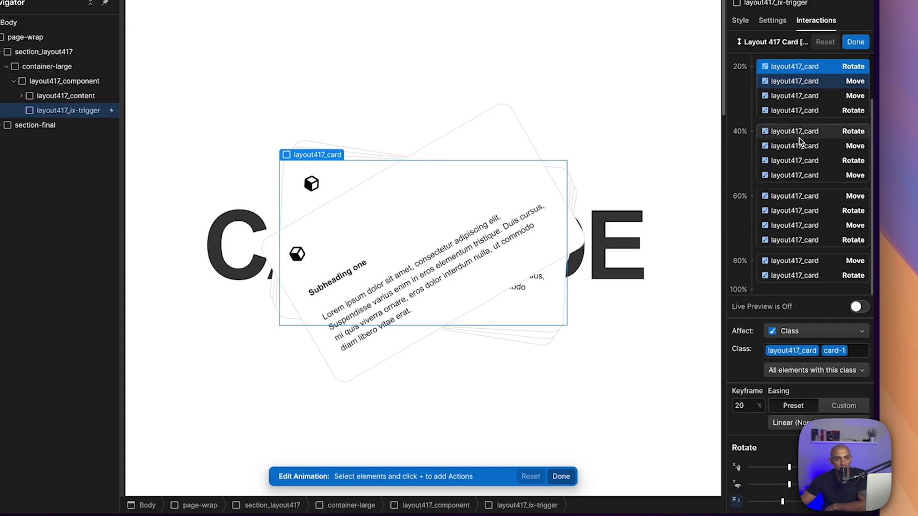
pyautogui.click(808, 207)
pyautogui.scroll(3, 793, 249)
pyautogui.click(801, 102)
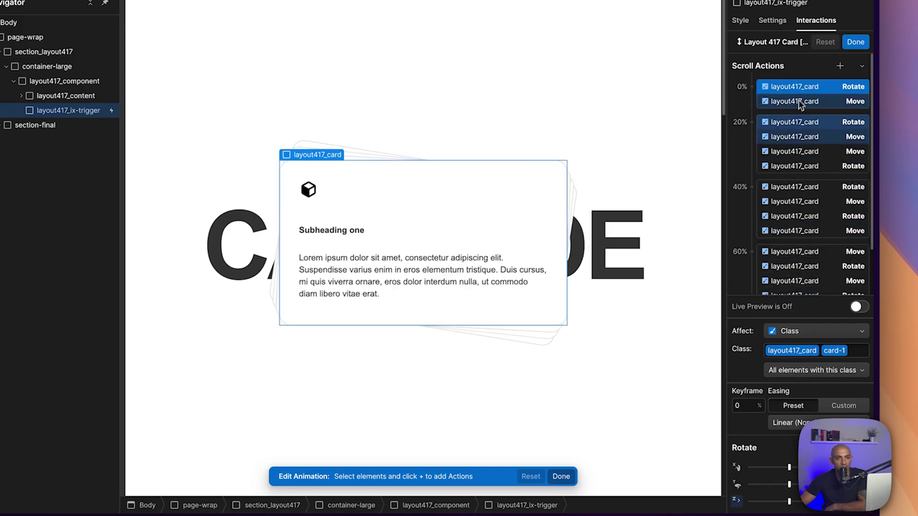
pyautogui.click(806, 370)
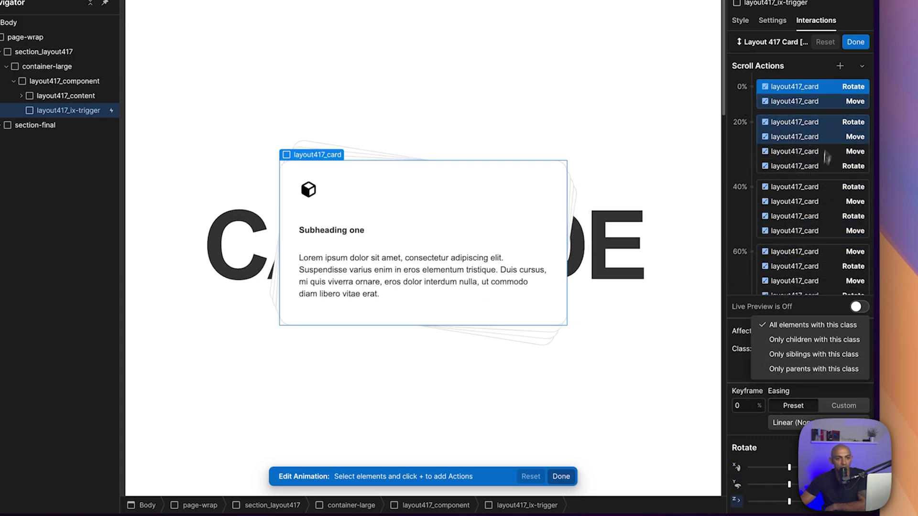
pyautogui.click(832, 325)
pyautogui.click(815, 122)
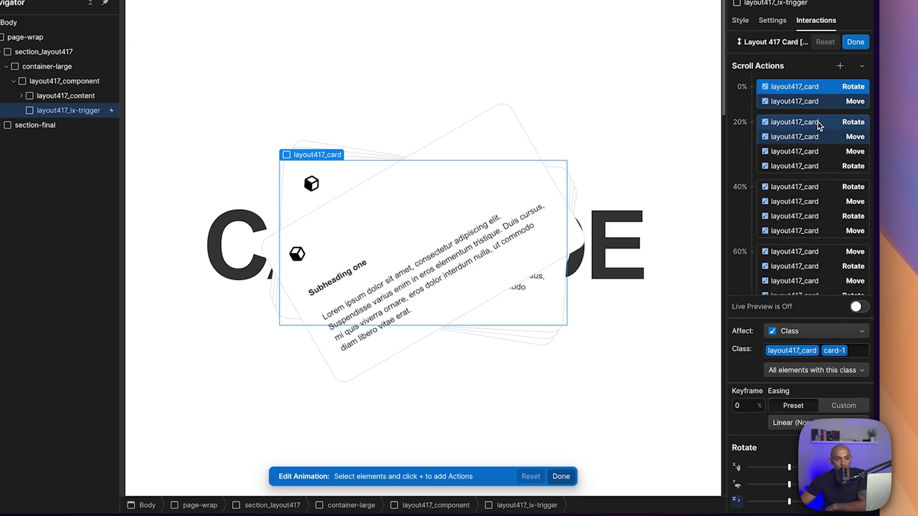
# Step: Compare the card-1, card-2 and card-3 Move and Rotate actions at the 20% and 40% keyframes
pyautogui.click(813, 151)
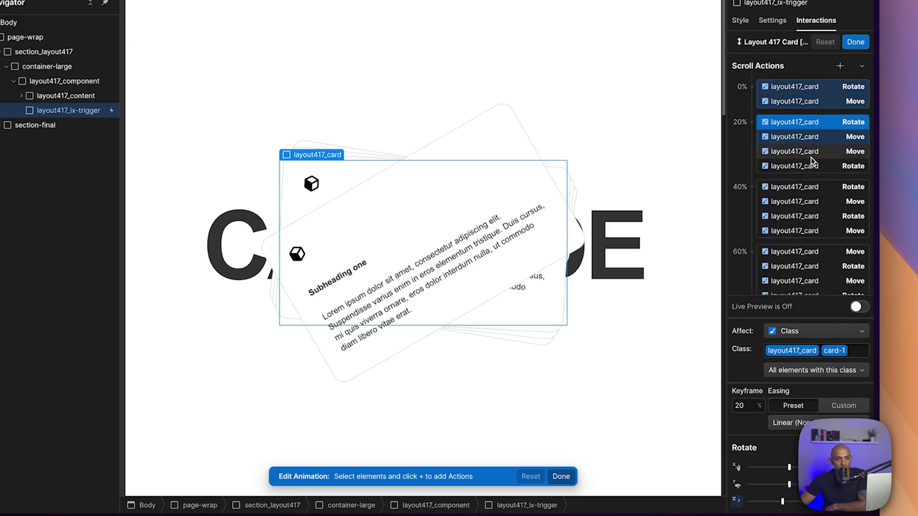
pyautogui.click(828, 215)
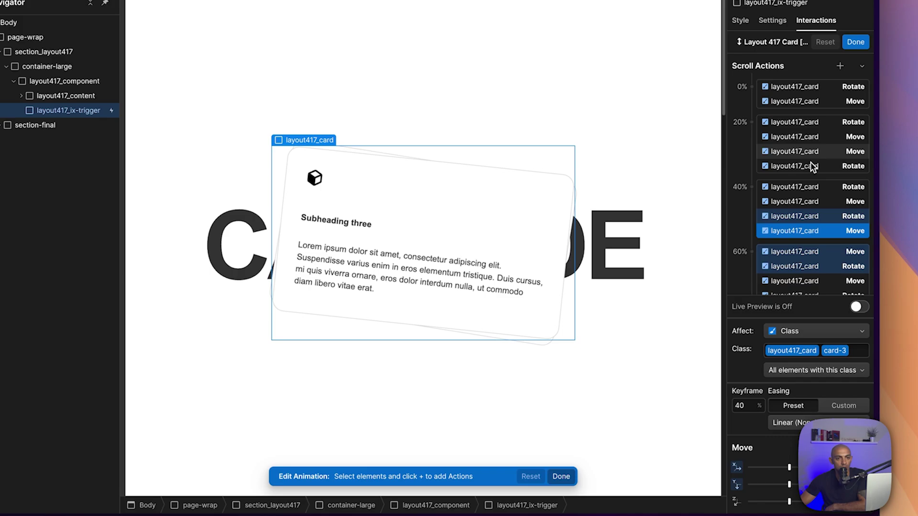
pyautogui.click(811, 124)
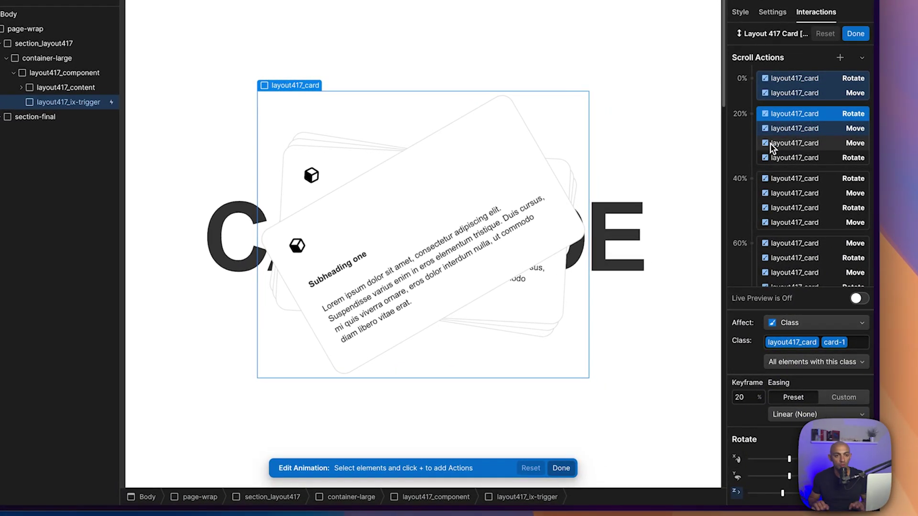
pyautogui.click(792, 130)
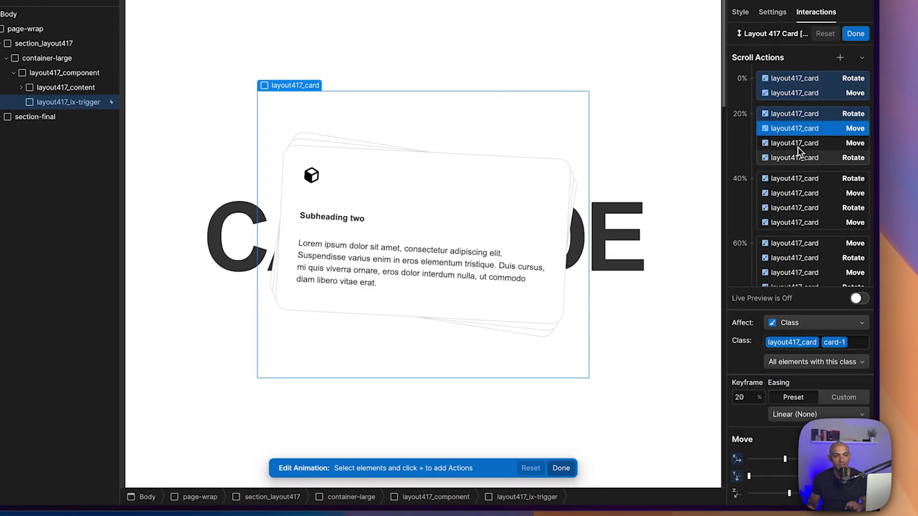
pyautogui.click(801, 149)
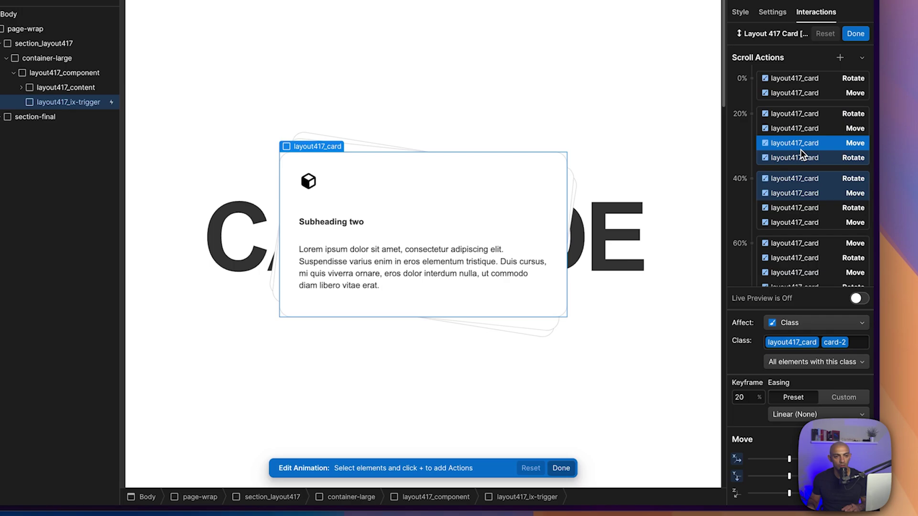
pyautogui.click(802, 120)
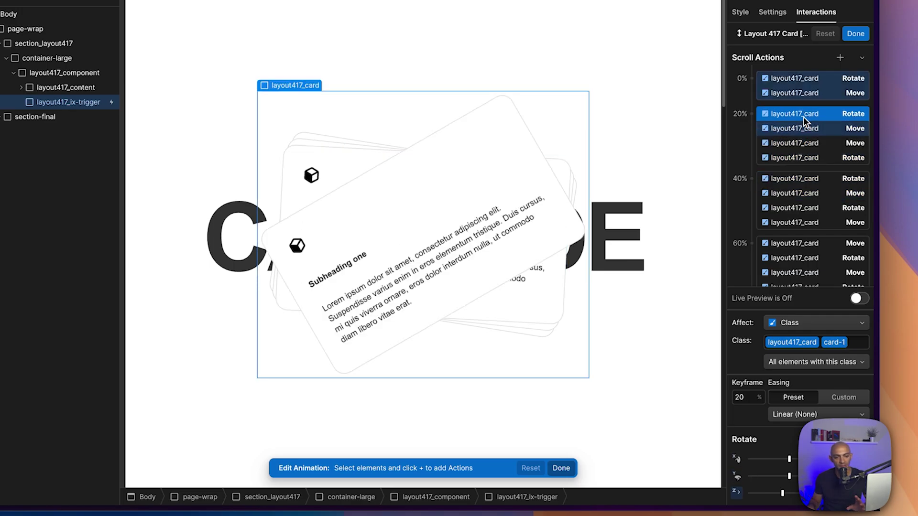
pyautogui.click(806, 131)
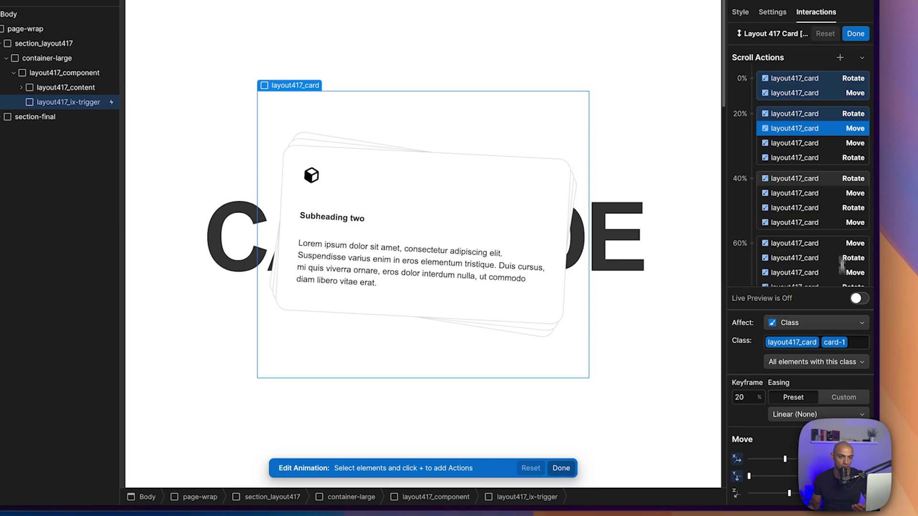
pyautogui.click(833, 149)
pyautogui.click(833, 154)
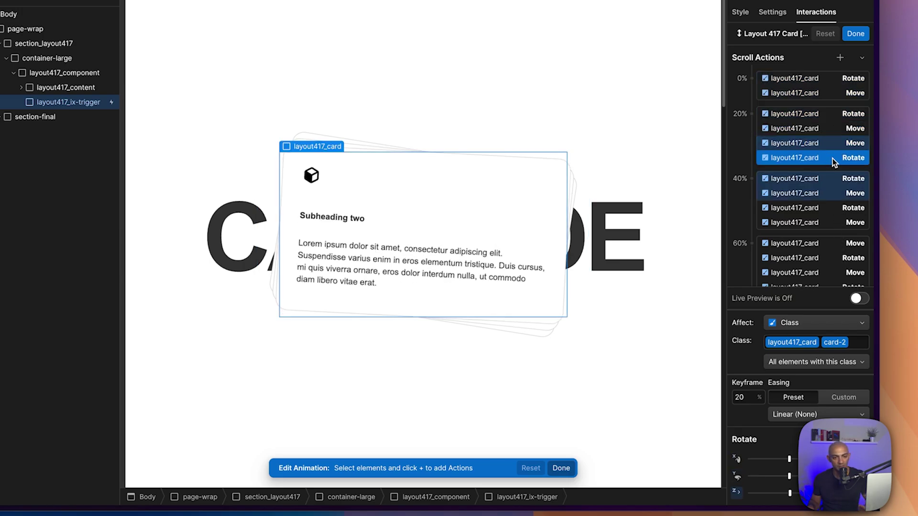
pyautogui.click(837, 146)
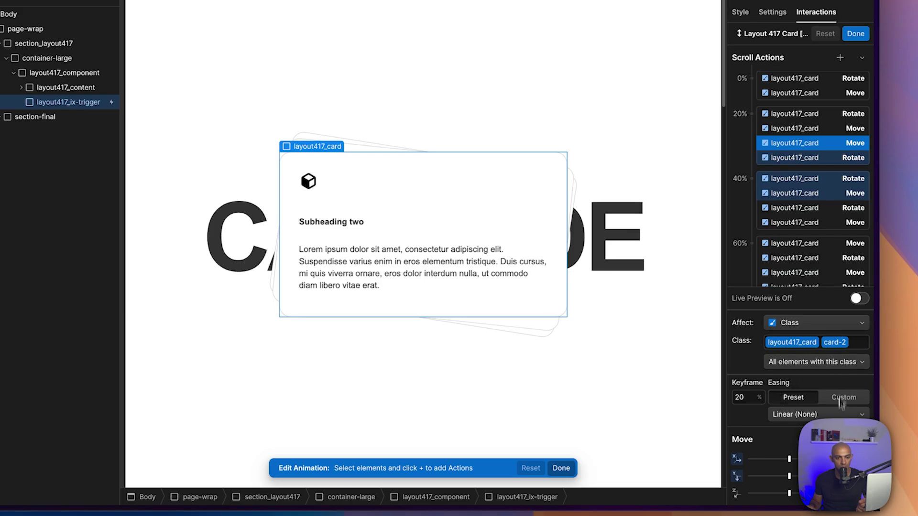
pyautogui.click(848, 190)
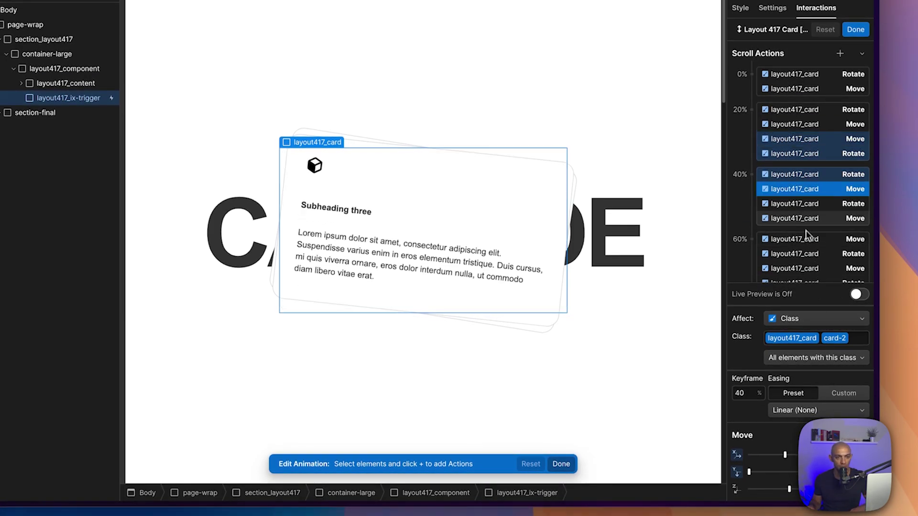
pyautogui.click(813, 139)
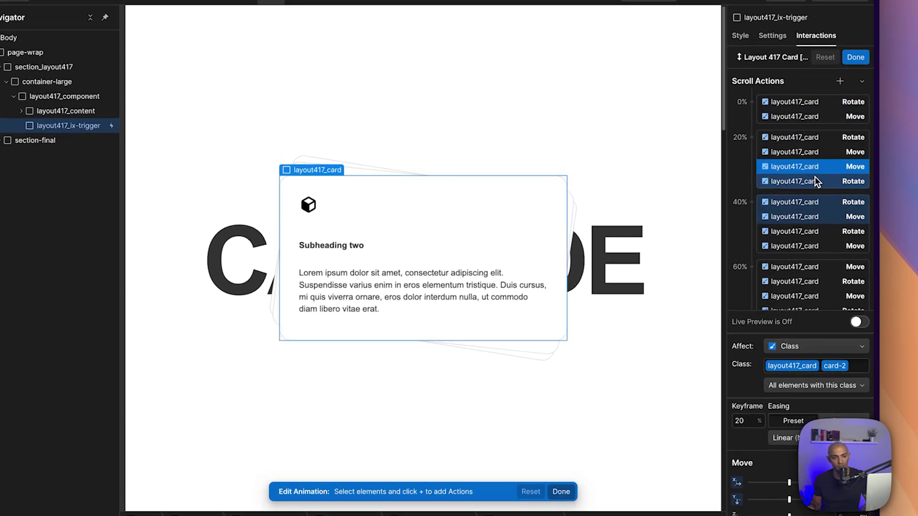
pyautogui.click(822, 150)
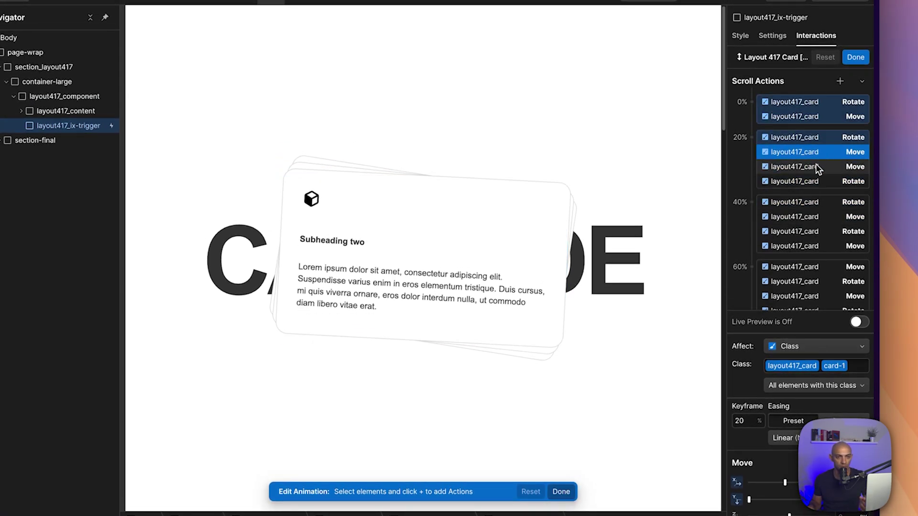
pyautogui.click(816, 168)
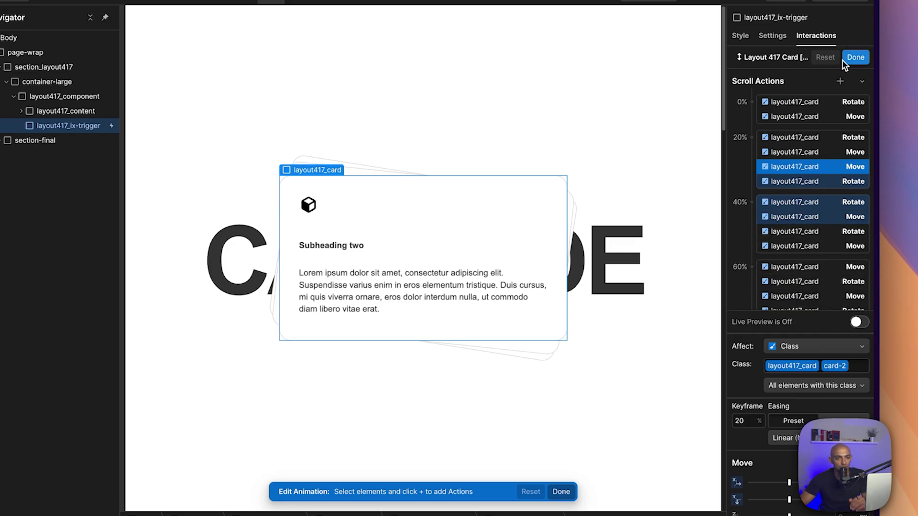
pyautogui.click(800, 153)
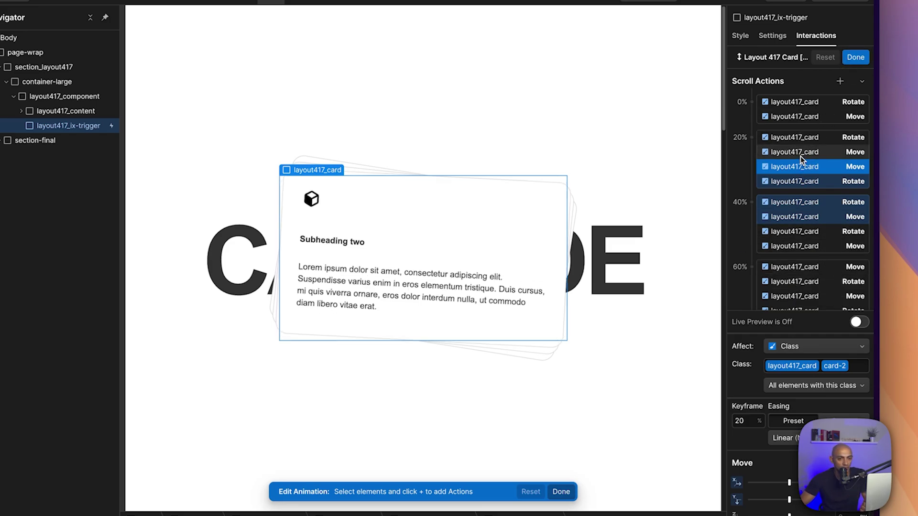
# Step: Live-preview the cards stacking over CASCADE by scrolling the canvas down and back up
pyautogui.click(860, 323)
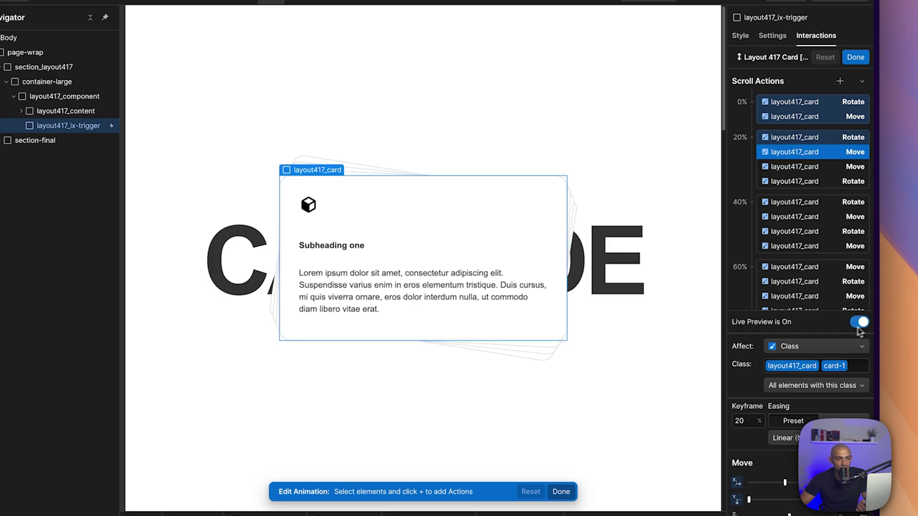
pyautogui.scroll(-5, 564, 320)
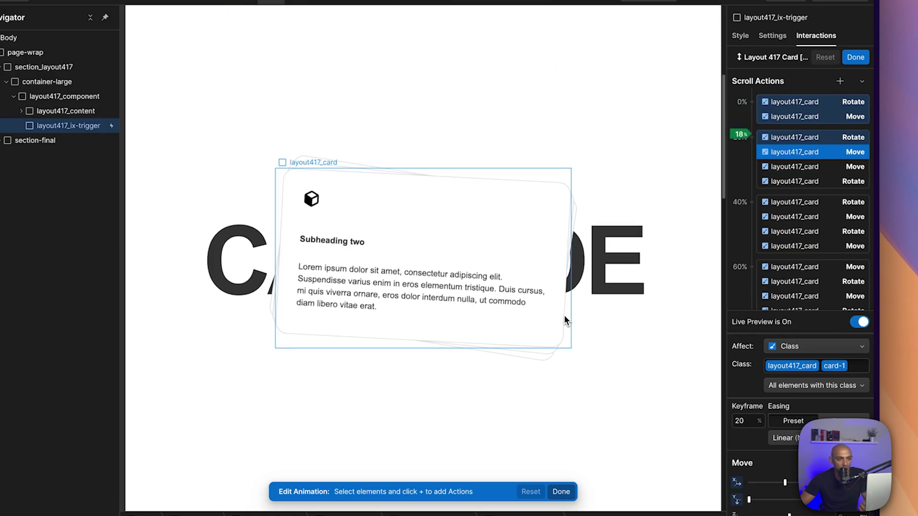
pyautogui.scroll(5, 565, 321)
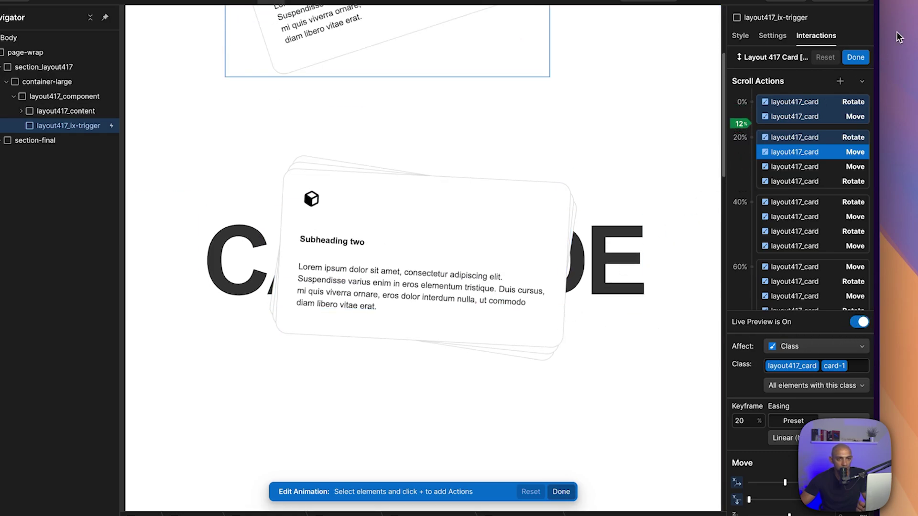
pyautogui.click(855, 57)
# Step: Reopen the Layout 417 Card [Scroll] animation, review its 20% Rotate and Move actions, and close it with Done
pyautogui.click(818, 258)
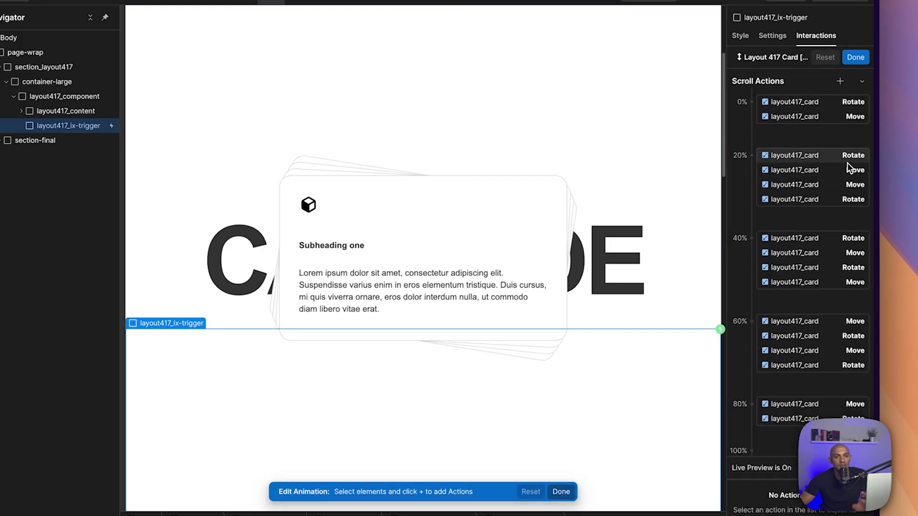
pyautogui.click(842, 138)
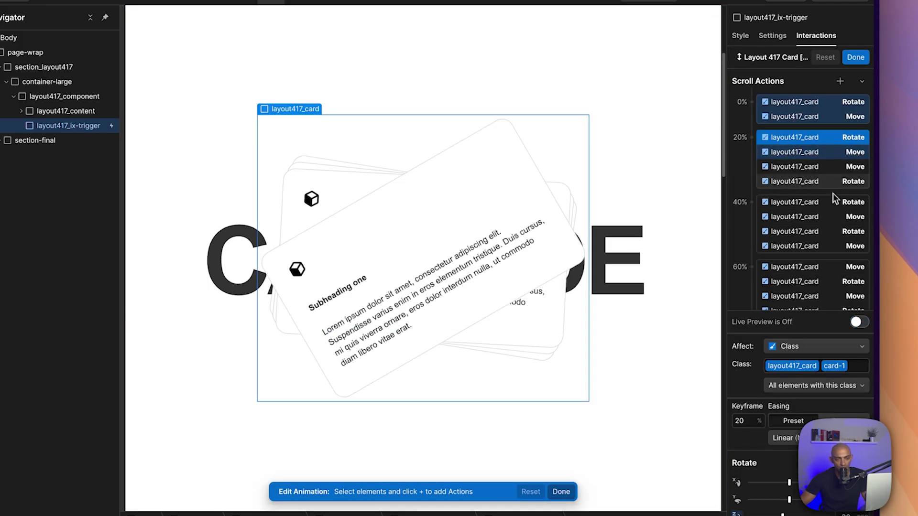
pyautogui.click(835, 154)
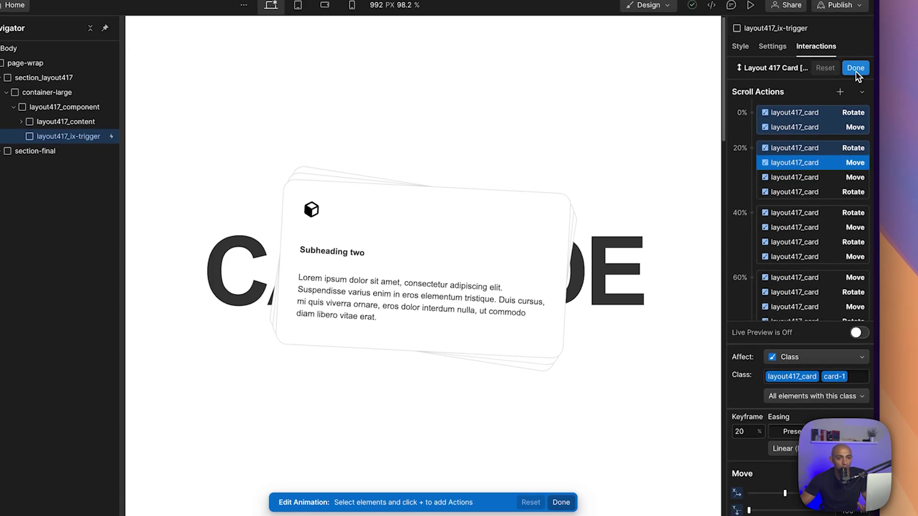
pyautogui.click(856, 71)
# Step: Replace the first card's icon class icon-1x1-medium with a new image-full class
pyautogui.click(619, 268)
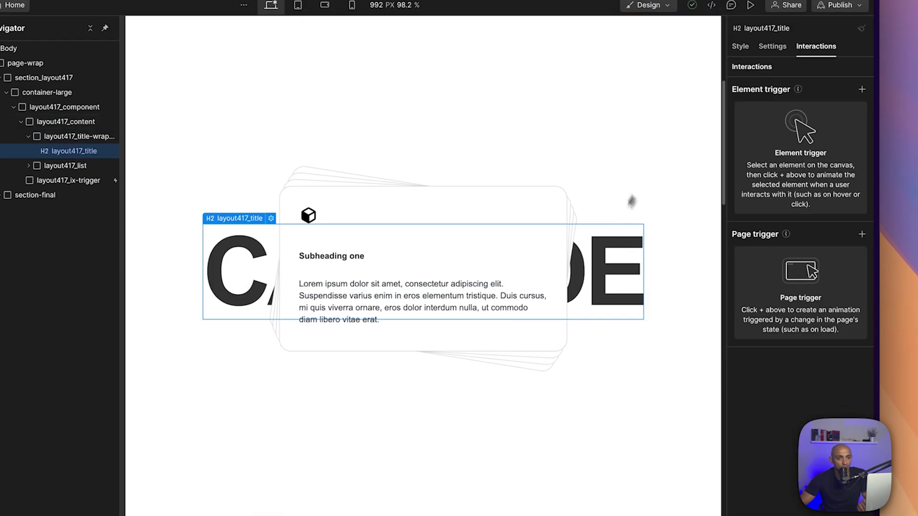
pyautogui.click(741, 46)
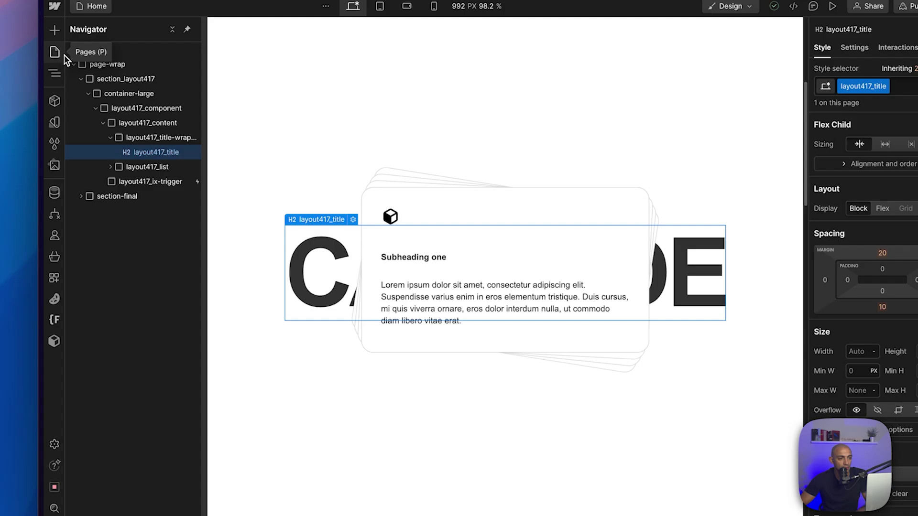
pyautogui.click(458, 211)
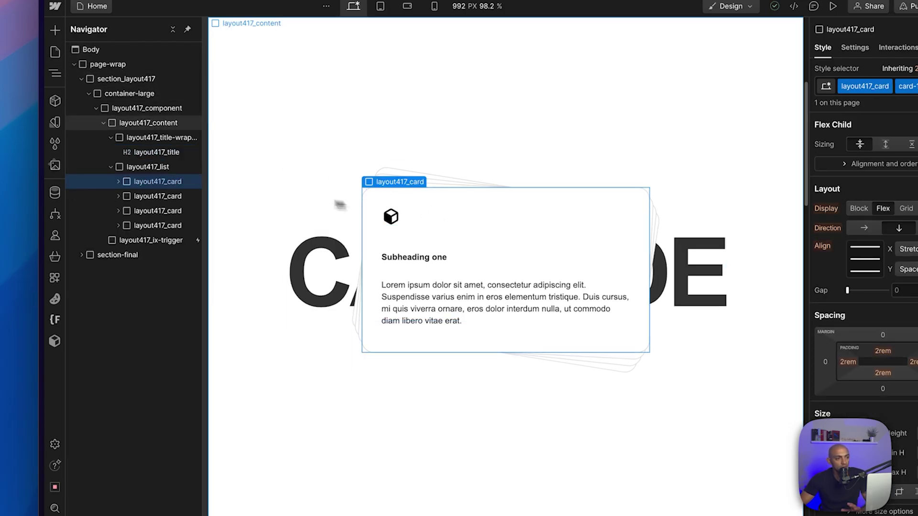
pyautogui.click(390, 218)
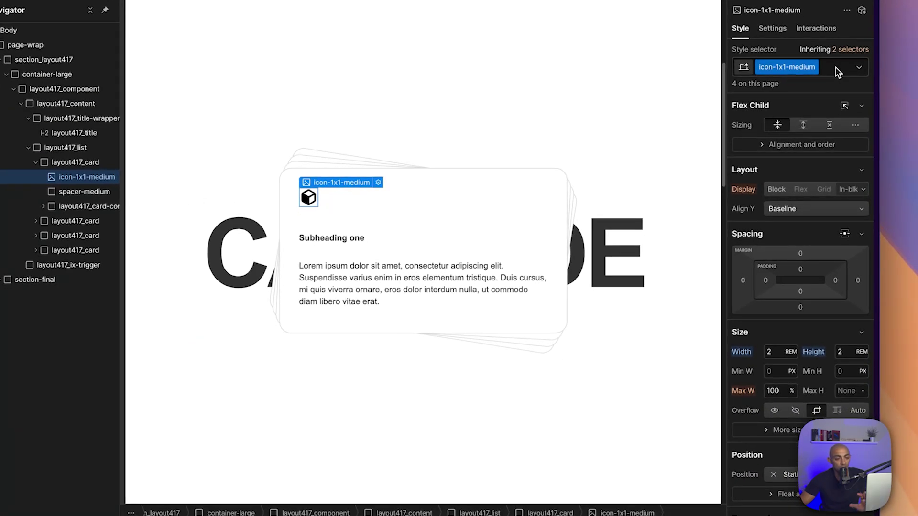
pyautogui.click(836, 67)
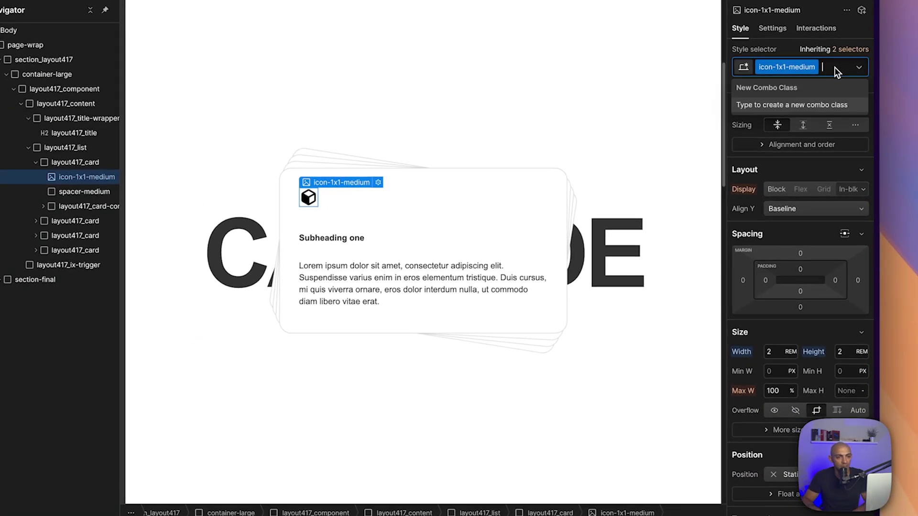
pyautogui.press('BackSpace')
pyautogui.write('image-fu')
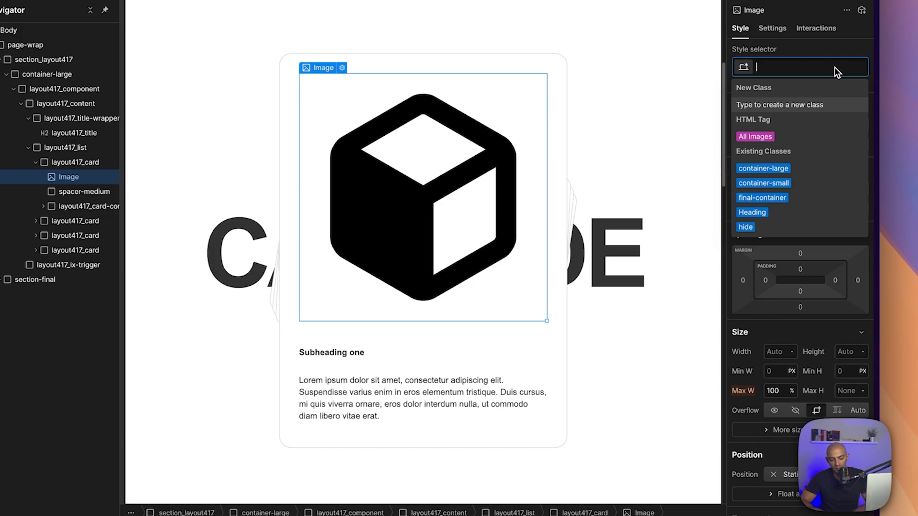
pyautogui.write('ll')
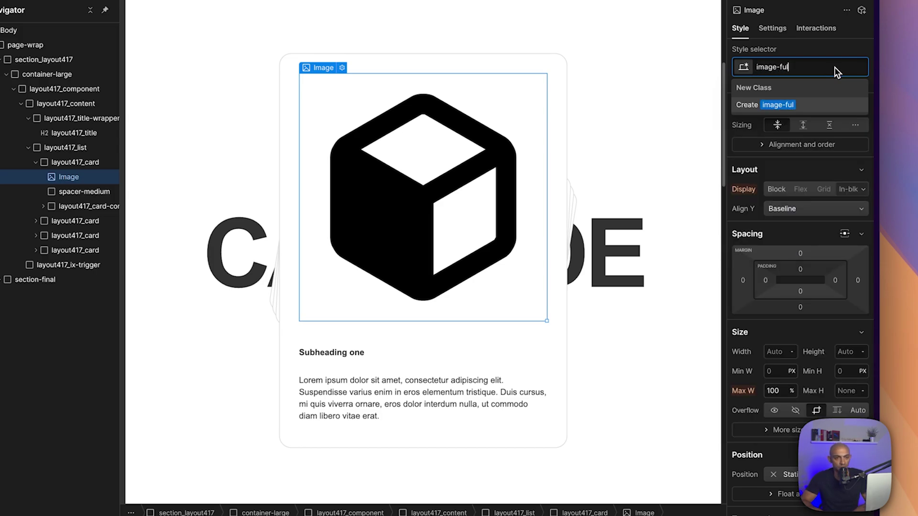
pyautogui.press('Return')
# Step: Set the image-full width and height to 100%
pyautogui.click(774, 351)
pyautogui.write('100')
pyautogui.press('Tab')
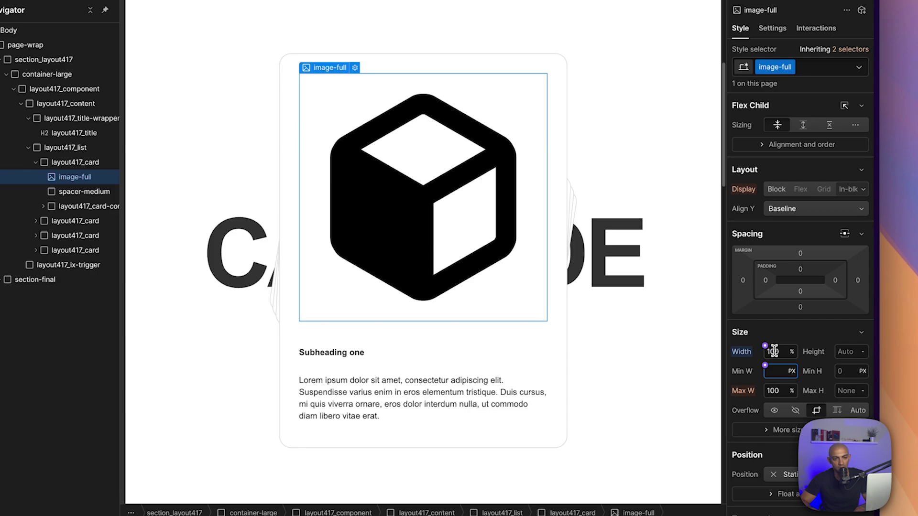
pyautogui.click(853, 351)
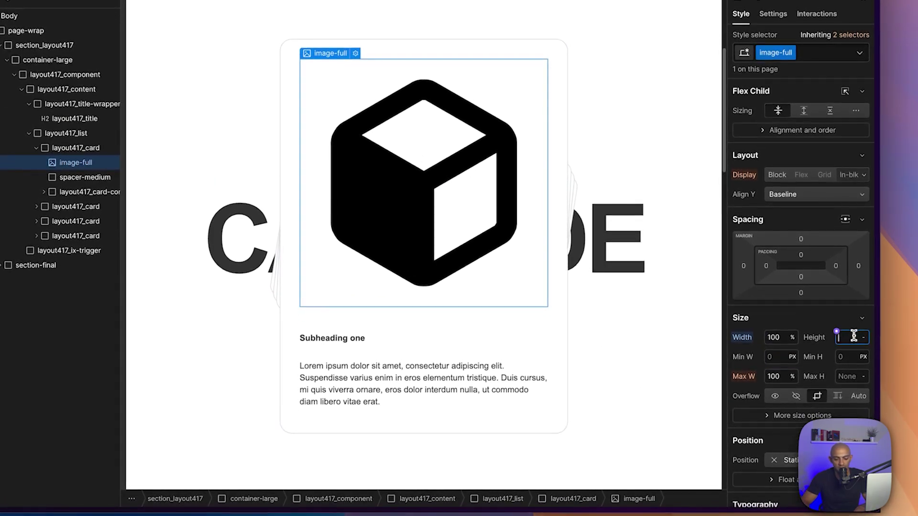
pyautogui.write('100')
# Step: Under More size options, keep aspect ratio Auto and set image Fit to Cover
pyautogui.scroll(-3, 828, 313)
pyautogui.click(813, 260)
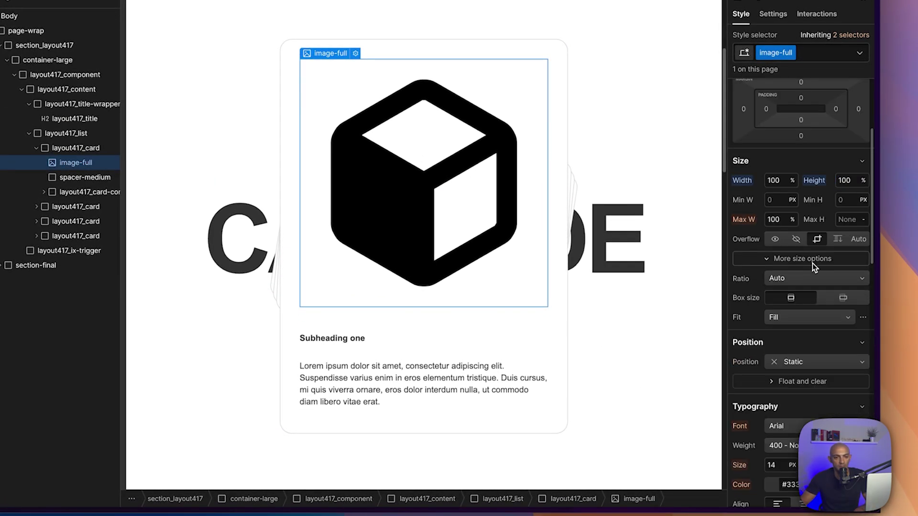
pyautogui.scroll(-1, 812, 272)
pyautogui.click(805, 255)
pyautogui.click(767, 251)
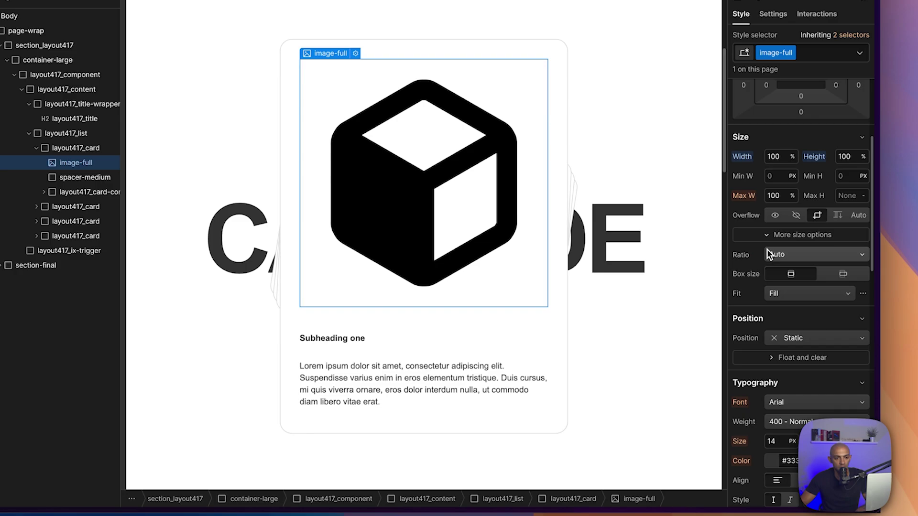
pyautogui.click(781, 293)
pyautogui.click(790, 325)
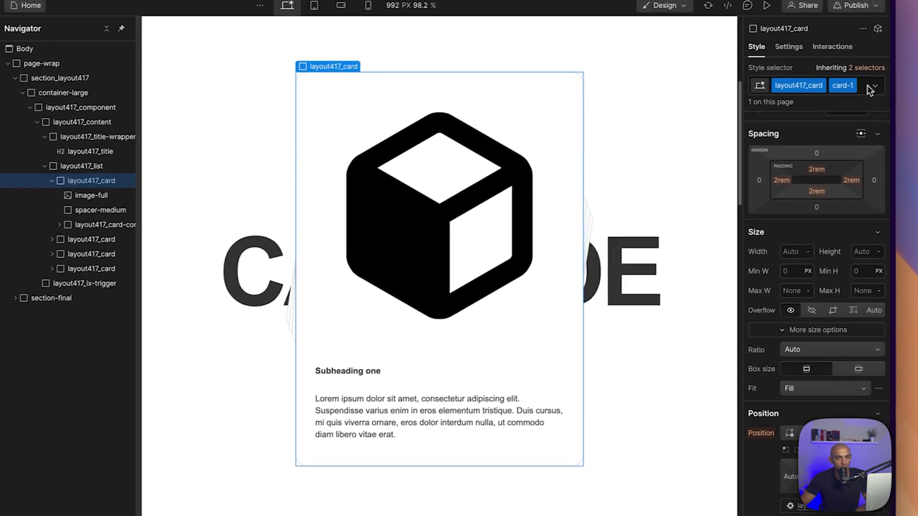
pyautogui.click(866, 69)
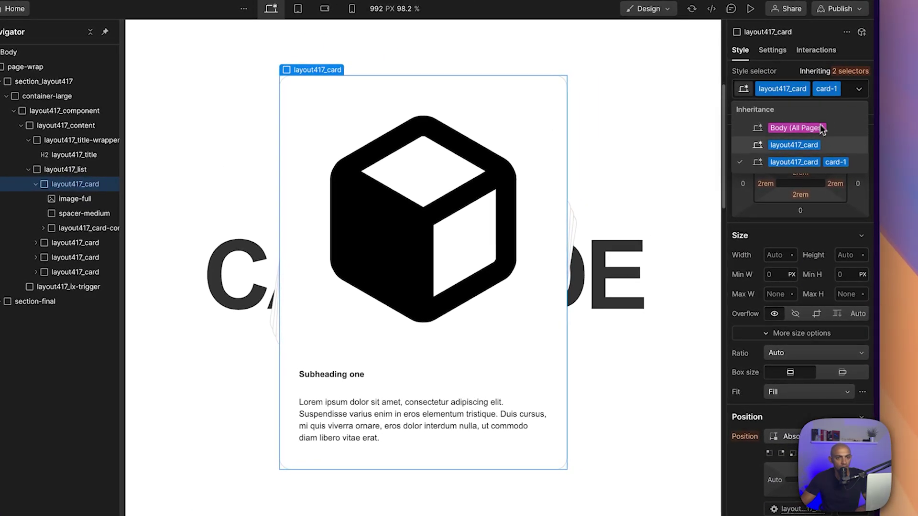
# Step: Set the layout417_card class padding to 0
pyautogui.click(827, 144)
pyautogui.click(801, 173)
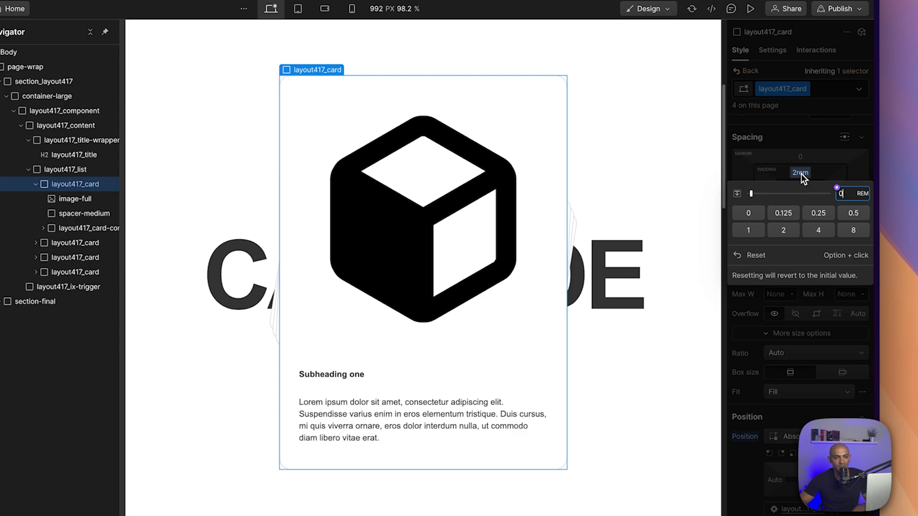
pyautogui.write('0')
pyautogui.press('Return')
# Step: Delete the first card's spacer and its heading and text content
pyautogui.click(447, 157)
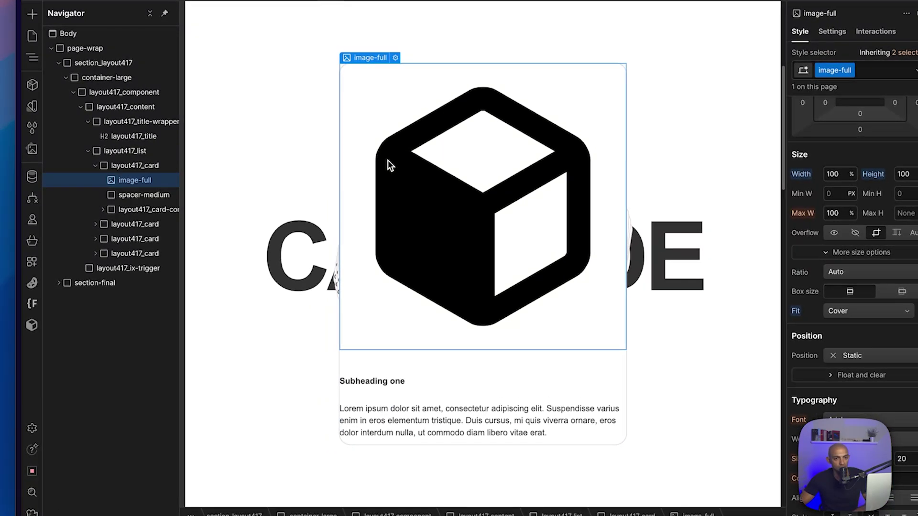
pyautogui.click(139, 199)
pyautogui.press('Delete')
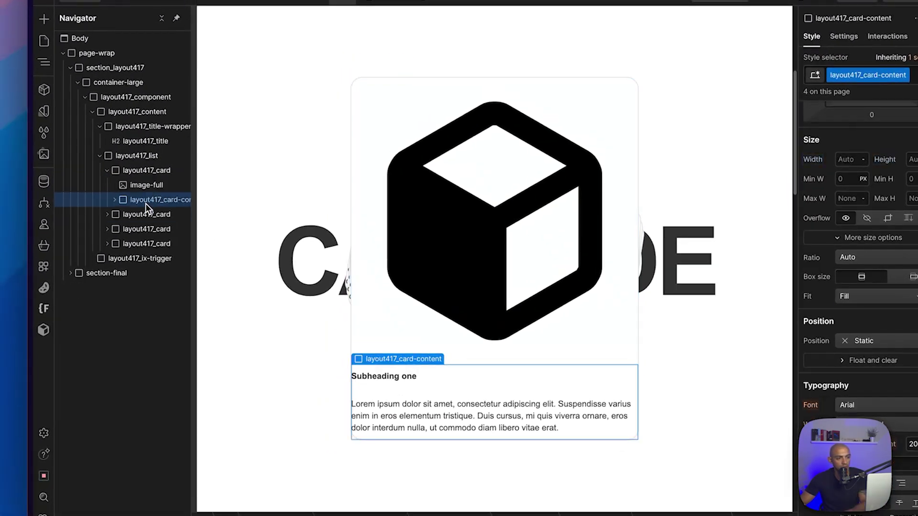
pyautogui.press('Delete')
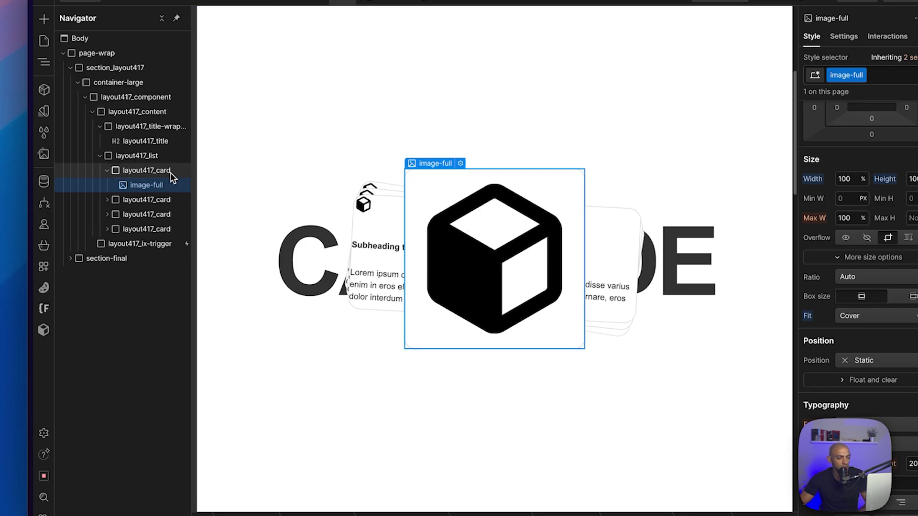
pyautogui.click(170, 172)
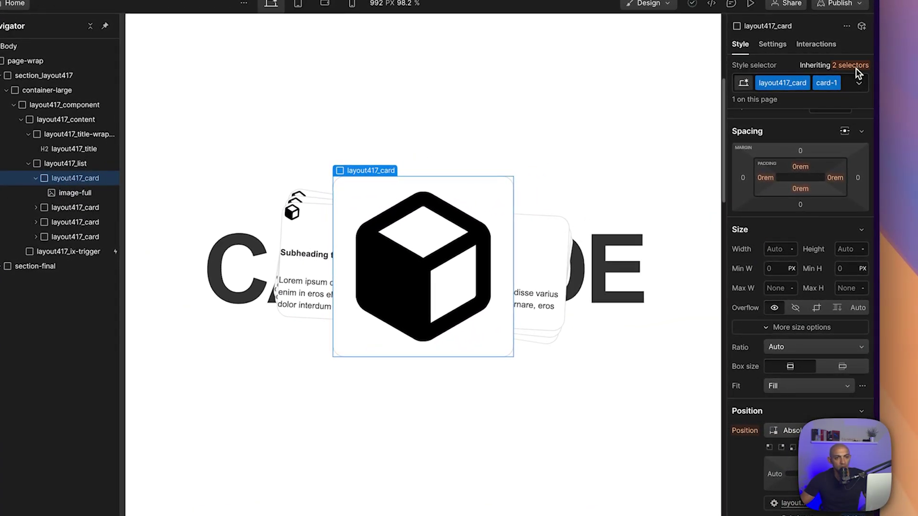
# Step: Give the shared layout417_card class a 40rem width and a height of 30rem, then 25
pyautogui.click(856, 67)
pyautogui.click(794, 141)
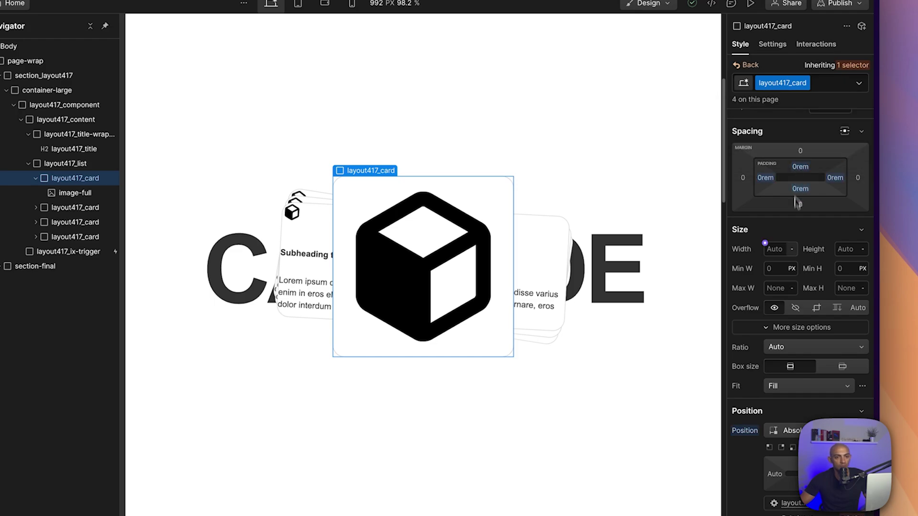
pyautogui.click(770, 249)
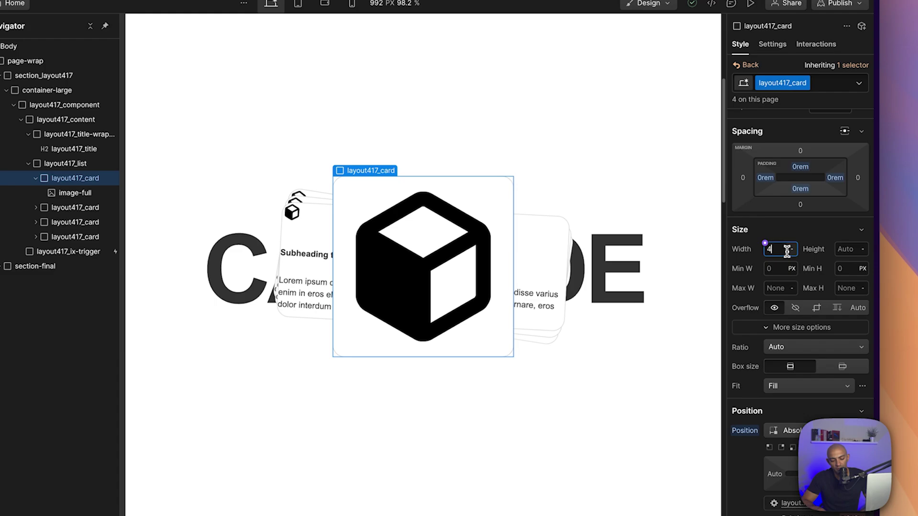
pyautogui.write('40rem')
pyautogui.press('Tab')
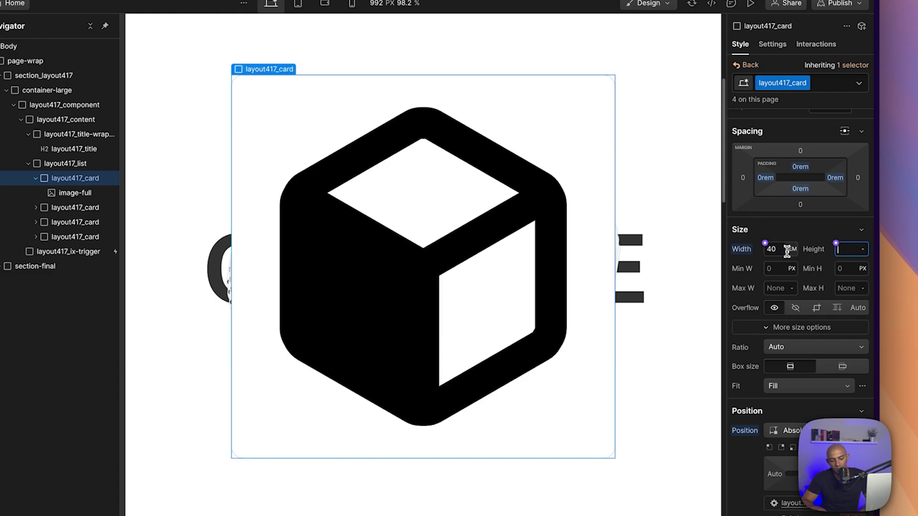
pyautogui.write('30rem')
pyautogui.press('Return')
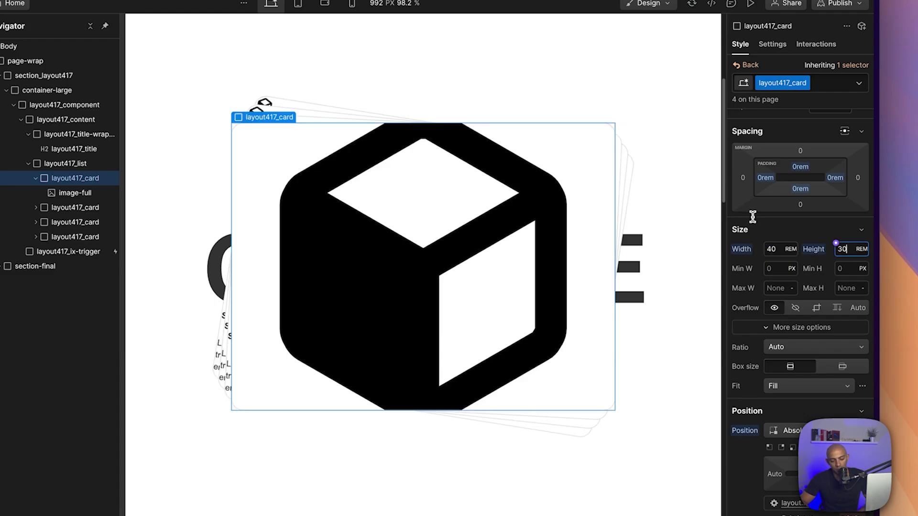
pyautogui.write('25')
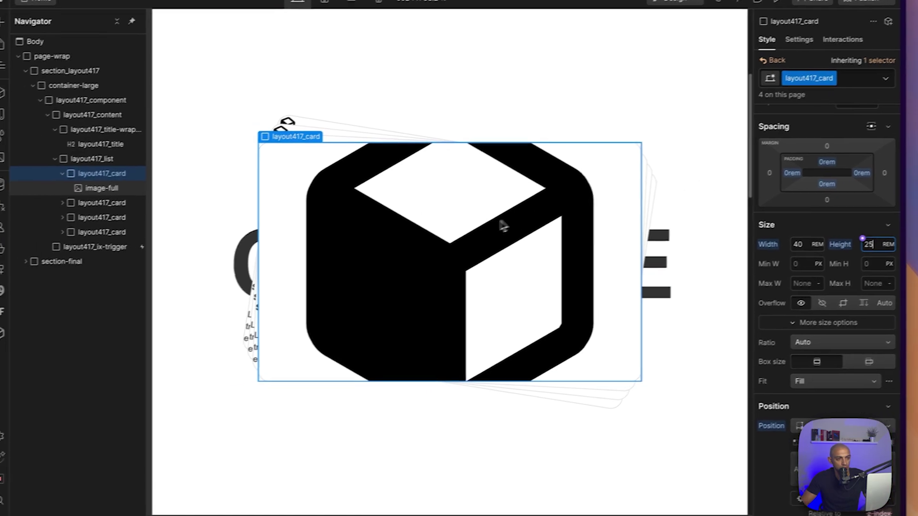
# Step: Upload four living-room photos and put the Modern Living Room photo in the first card
pyautogui.click(273, 149)
pyautogui.click(365, 144)
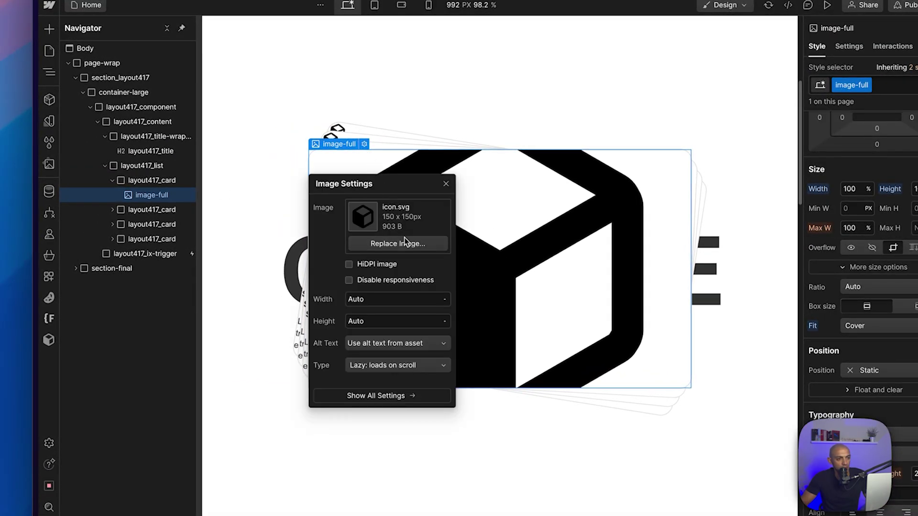
pyautogui.click(406, 242)
pyautogui.click(196, 49)
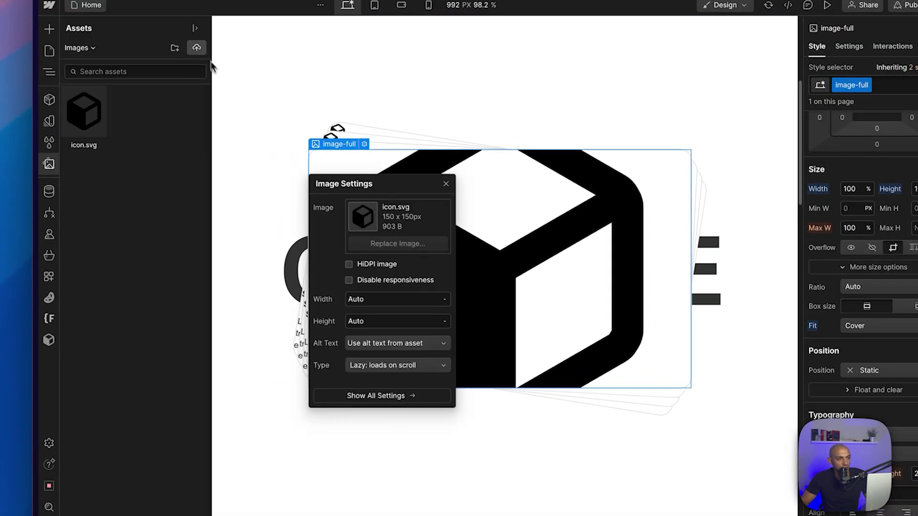
pyautogui.click(223, 123)
pyautogui.keyDown('shift'); pyautogui.click(223, 84); pyautogui.keyUp('shift')
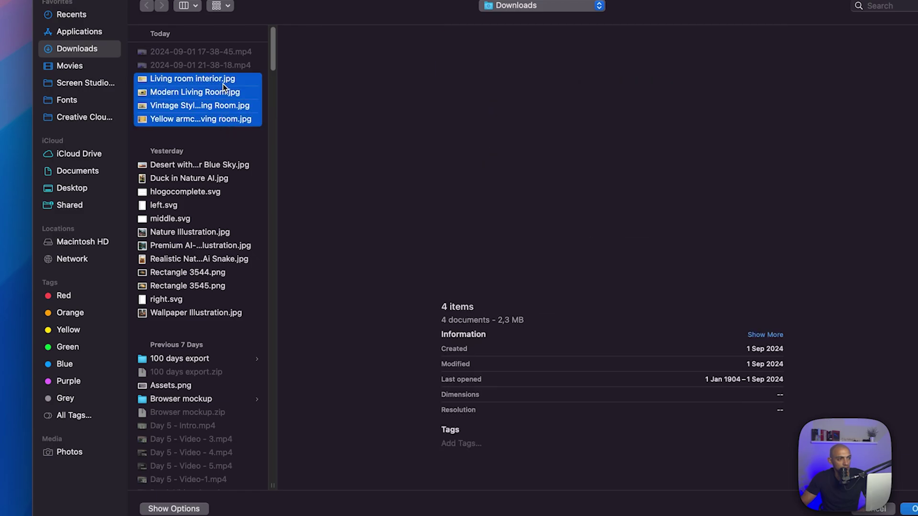
pyautogui.press('Return')
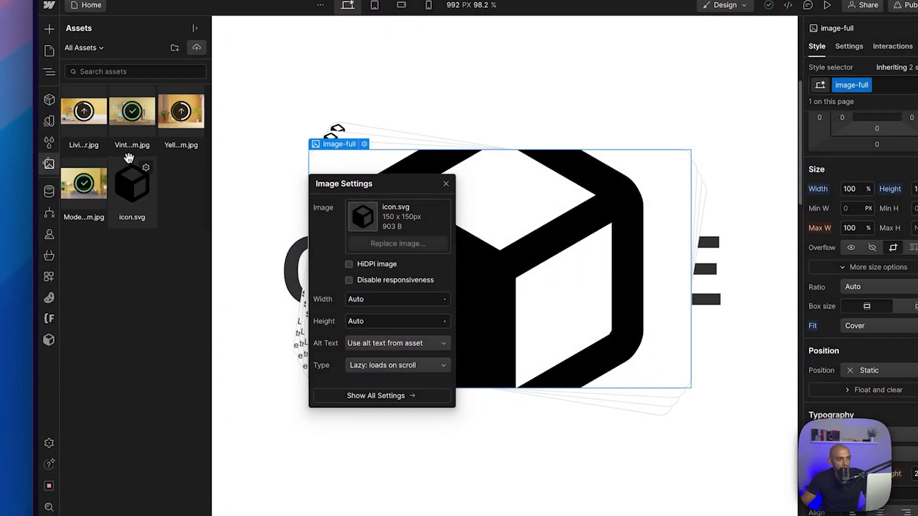
pyautogui.click(86, 189)
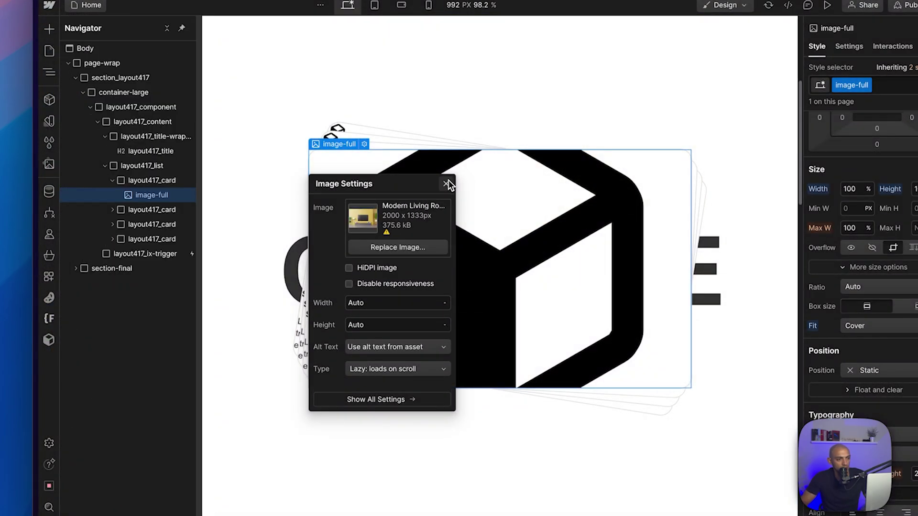
# Step: Copy the first card's photo and delete the second card's old icon
pyautogui.click(143, 193)
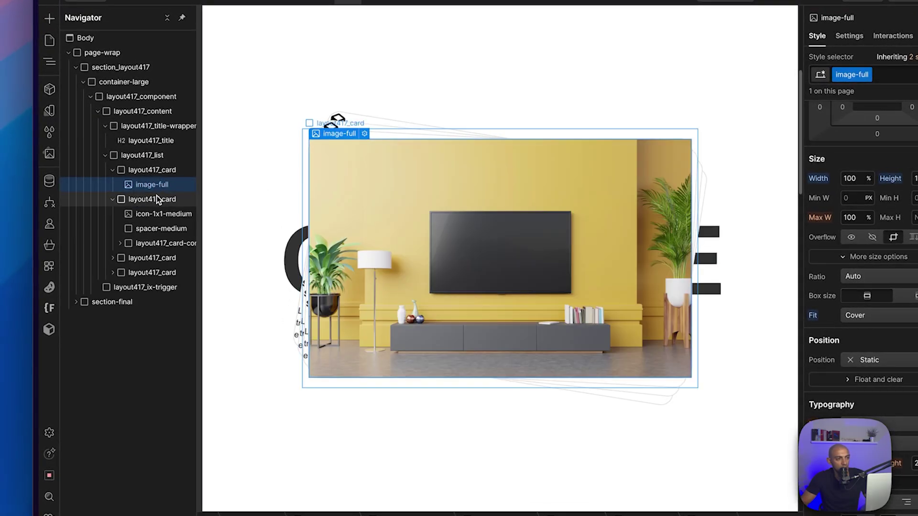
pyautogui.click(159, 200)
pyautogui.hotkey('ctrl', 'v')
pyautogui.click(152, 272)
pyautogui.click(151, 287)
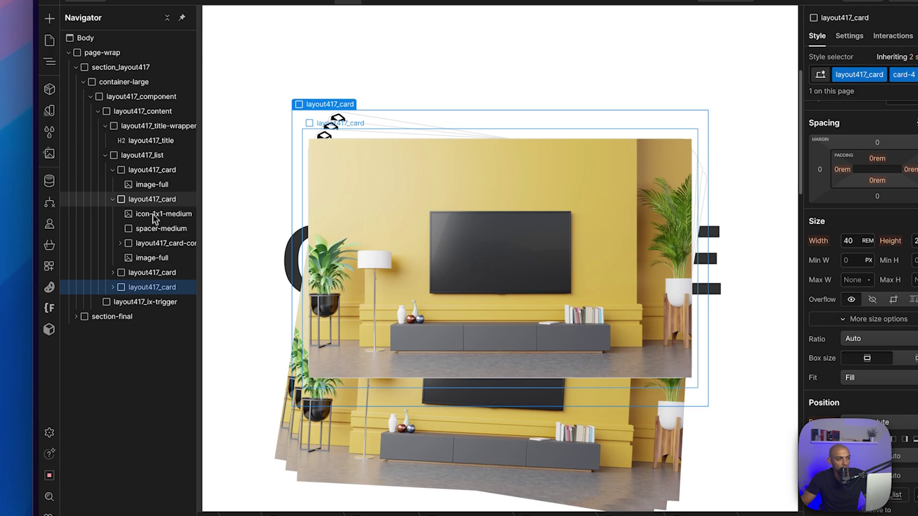
pyautogui.click(158, 216)
pyautogui.press('Delete')
# Step: Paste the photo into the third and fourth cards and delete the remaining old content
pyautogui.press('Delete')
pyautogui.press('Delete')
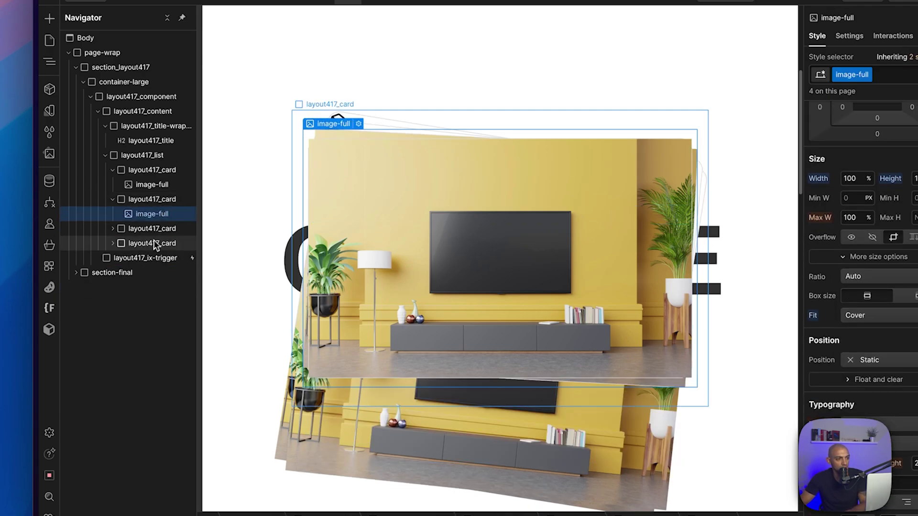
pyautogui.click(113, 229)
pyautogui.hotkey('ctrl', 'v')
pyautogui.click(164, 243)
pyautogui.press('Delete')
pyautogui.press('Delete')
pyautogui.press('Delete')
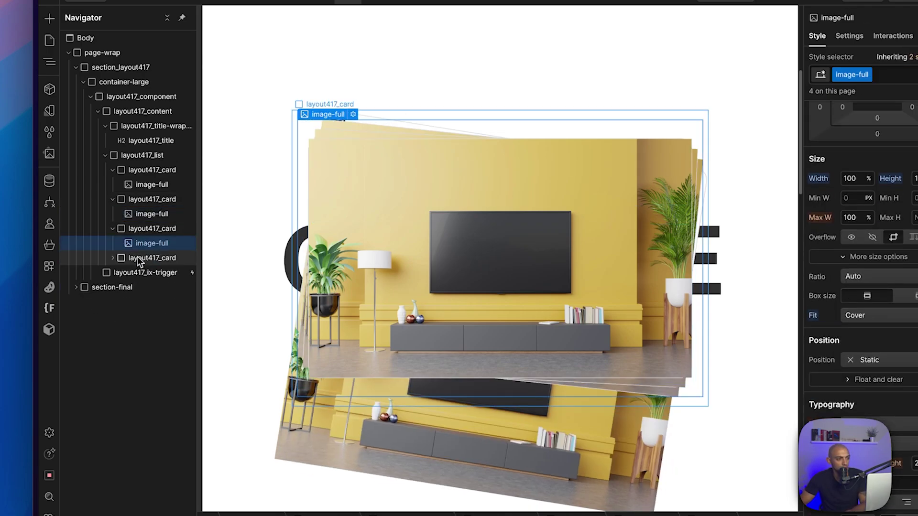
pyautogui.click(113, 258)
pyautogui.click(136, 272)
pyautogui.press('Delete')
pyautogui.press('Delete')
pyautogui.press('Delete')
pyautogui.hotkey('ctrl', 'v')
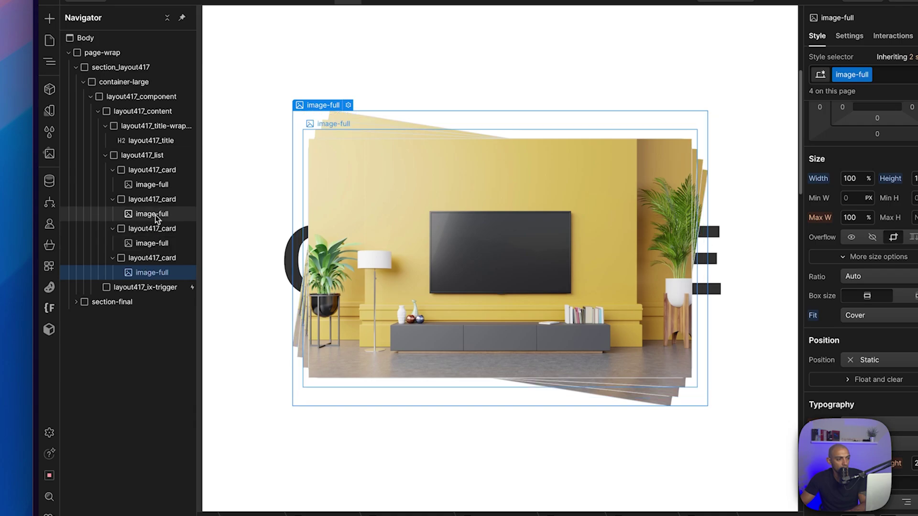
# Step: Replace the copied photos with different living-room pictures, including the Vintage photo
pyautogui.click(156, 216)
pyautogui.click(358, 124)
pyautogui.click(366, 227)
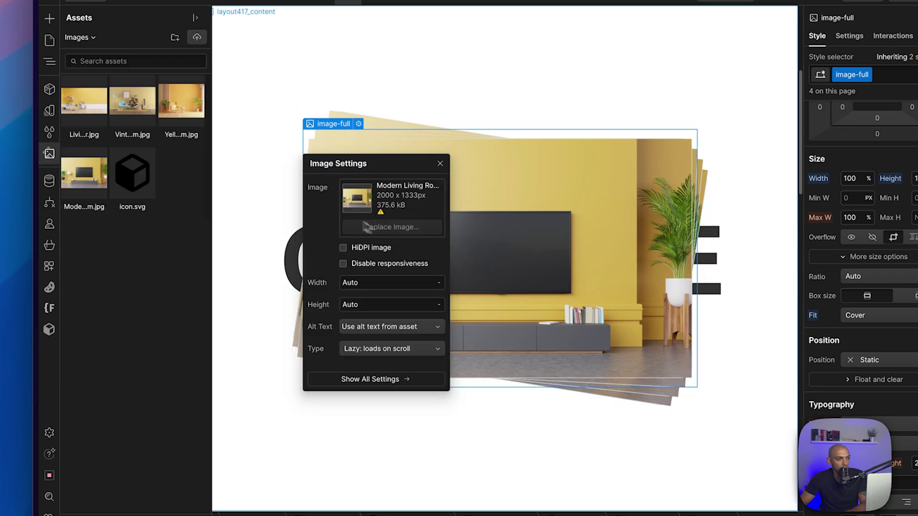
pyautogui.click(135, 139)
pyautogui.click(352, 114)
pyautogui.click(378, 218)
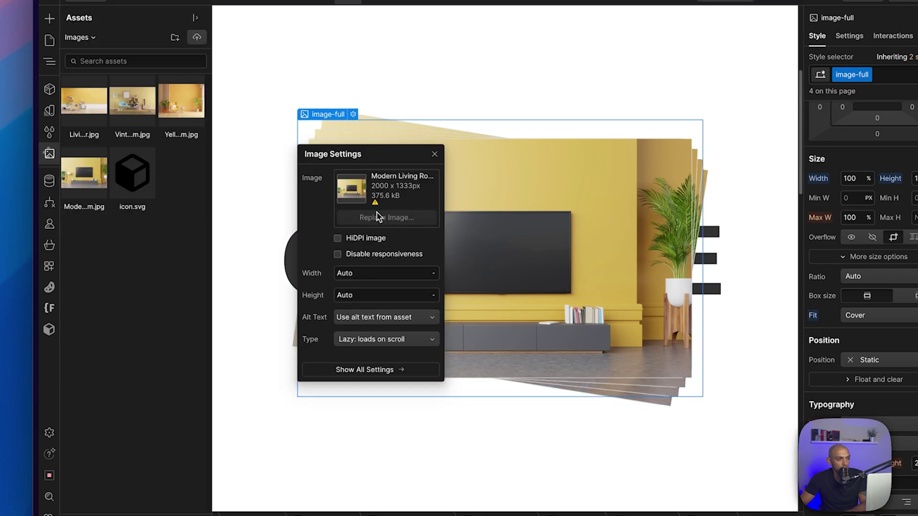
pyautogui.click(132, 102)
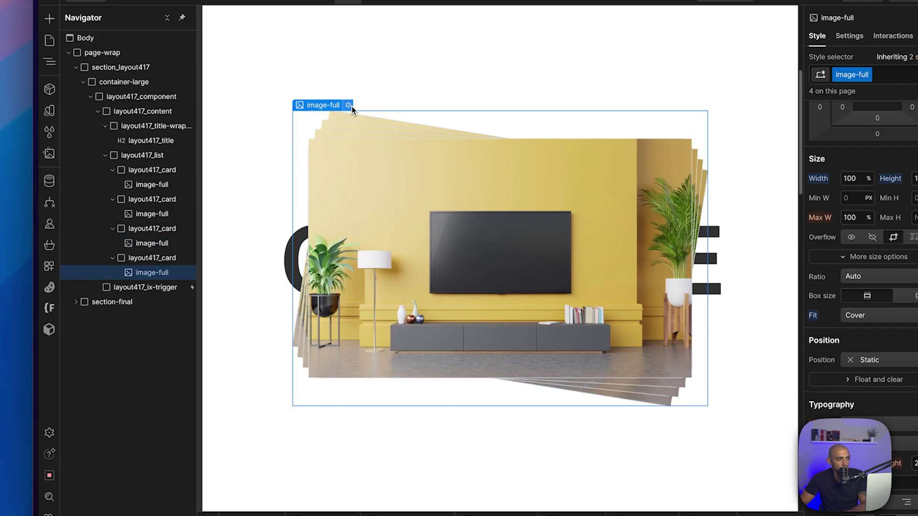
pyautogui.click(348, 105)
pyautogui.click(143, 110)
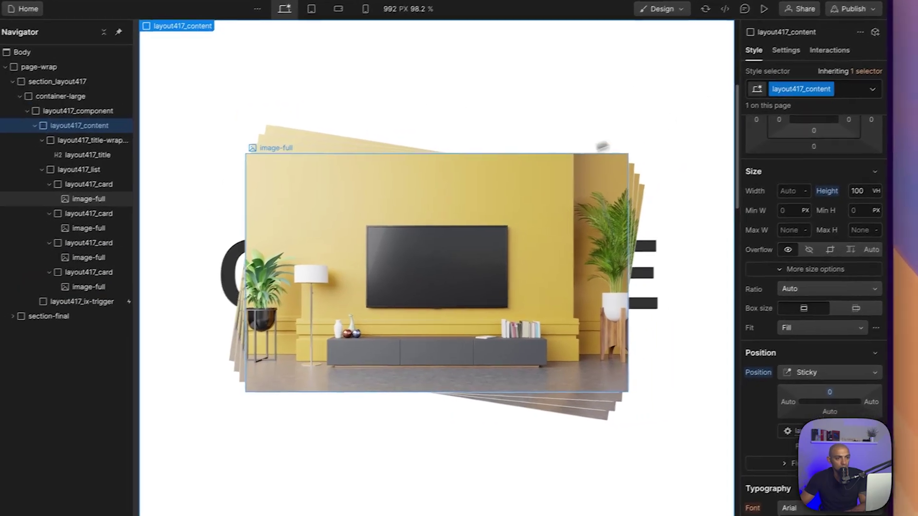
# Step: Set Overflow to Hidden on the base layout417_card class to clip the photos
pyautogui.click(481, 188)
pyautogui.click(88, 184)
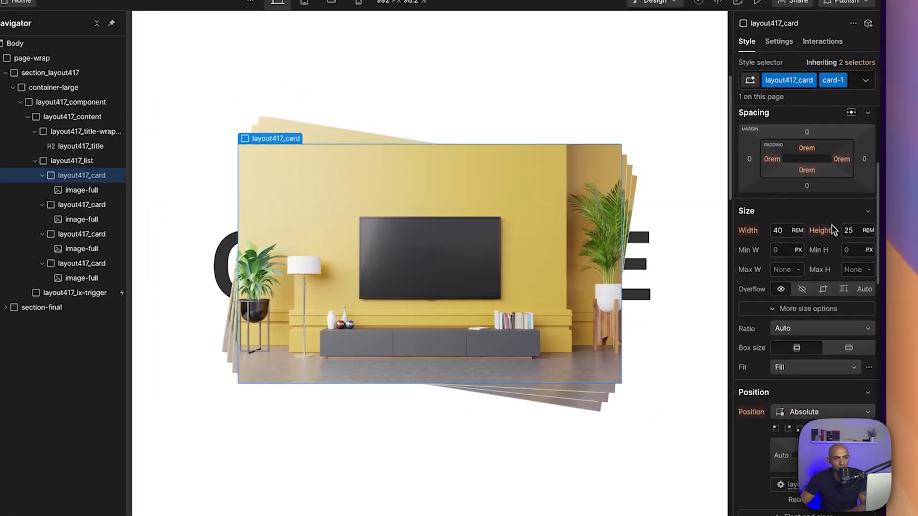
pyautogui.click(841, 63)
pyautogui.click(815, 143)
pyautogui.scroll(-6, 830, 284)
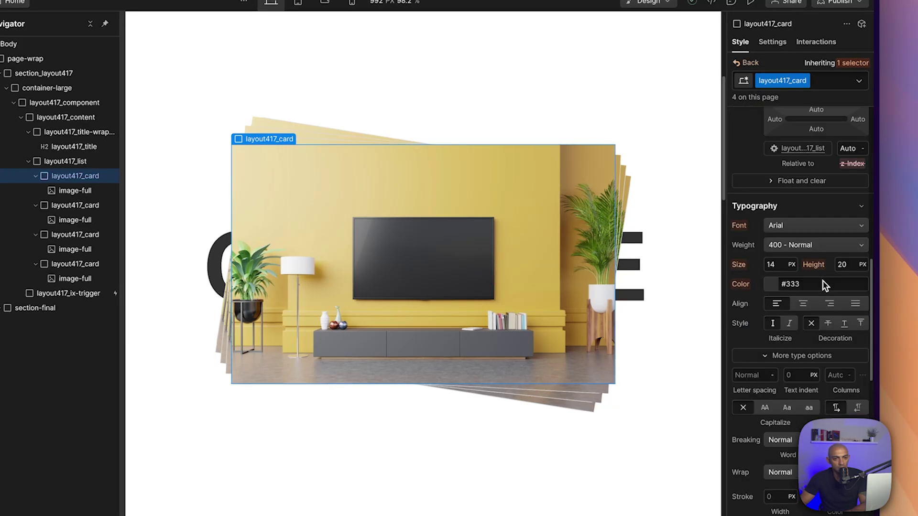
pyautogui.scroll(-4, 823, 283)
pyautogui.scroll(8, 822, 280)
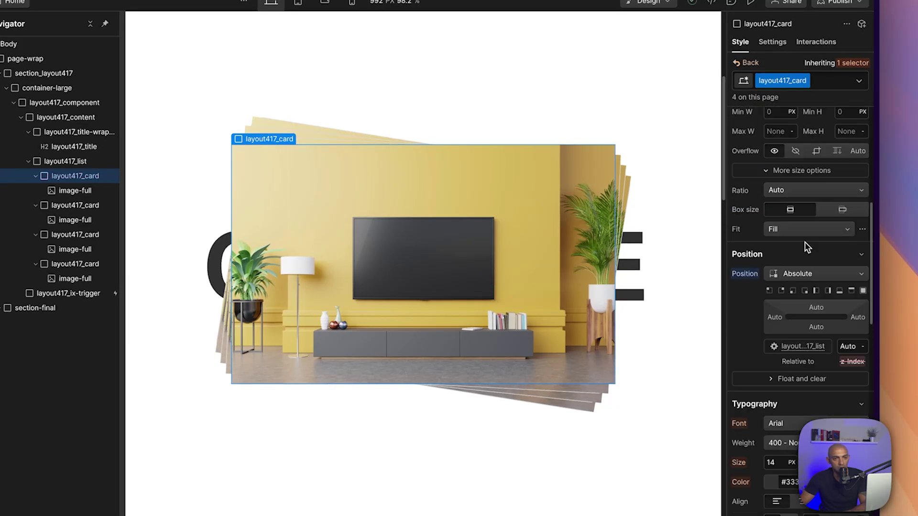
pyautogui.click(793, 153)
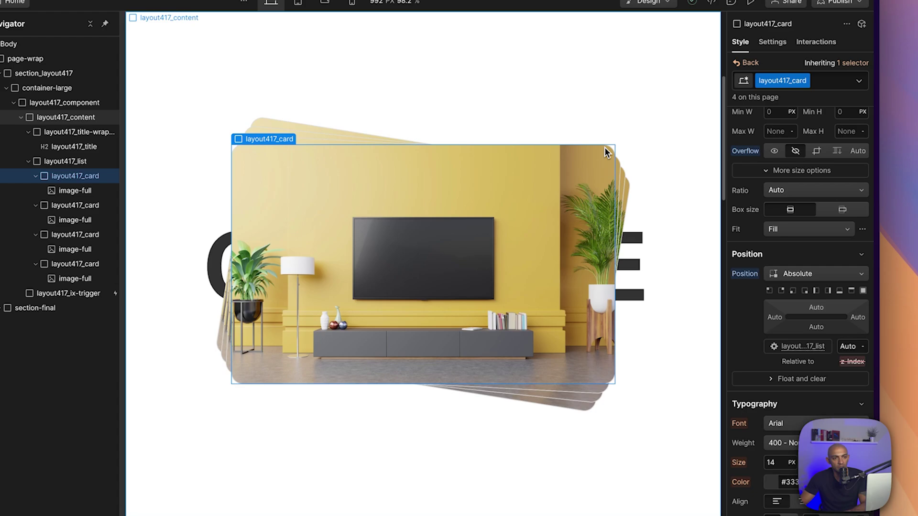
pyautogui.click(668, 127)
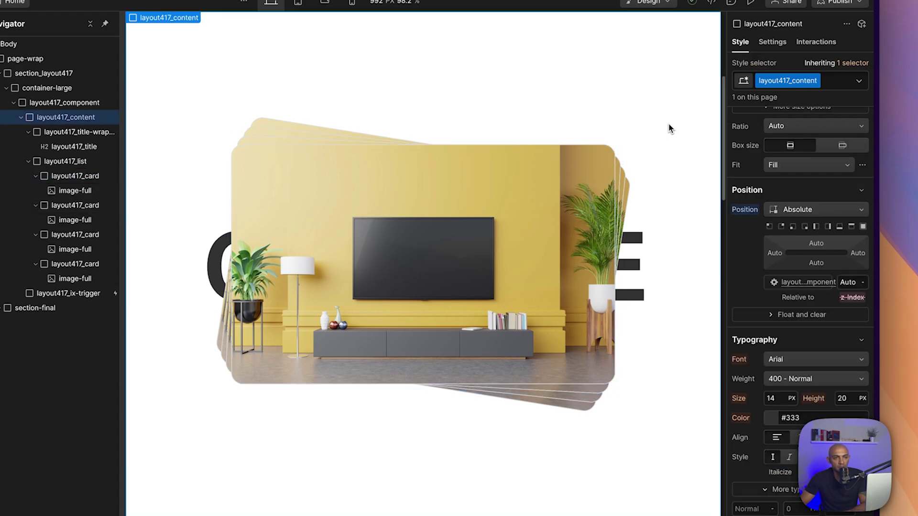
# Step: Preview the page, scrolling down and up to watch the cards slide away from CASCADE
pyautogui.click(749, 6)
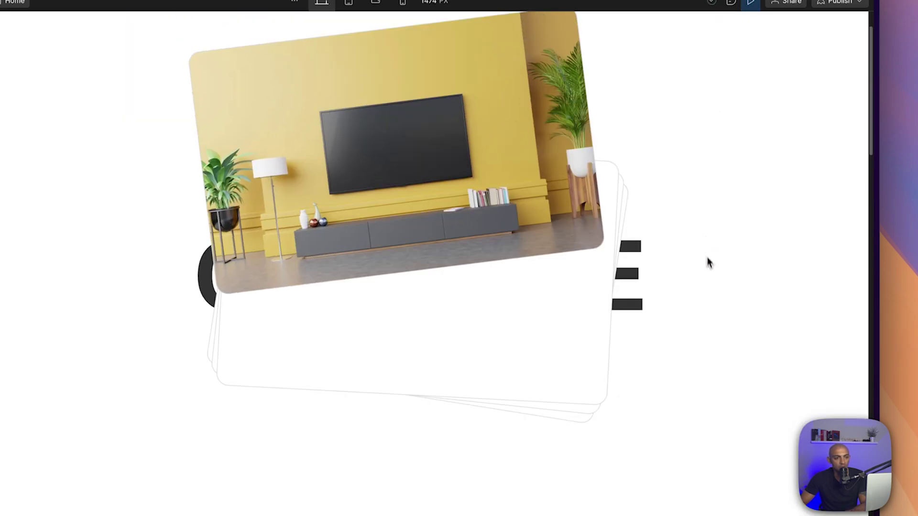
pyautogui.scroll(-10, 710, 281)
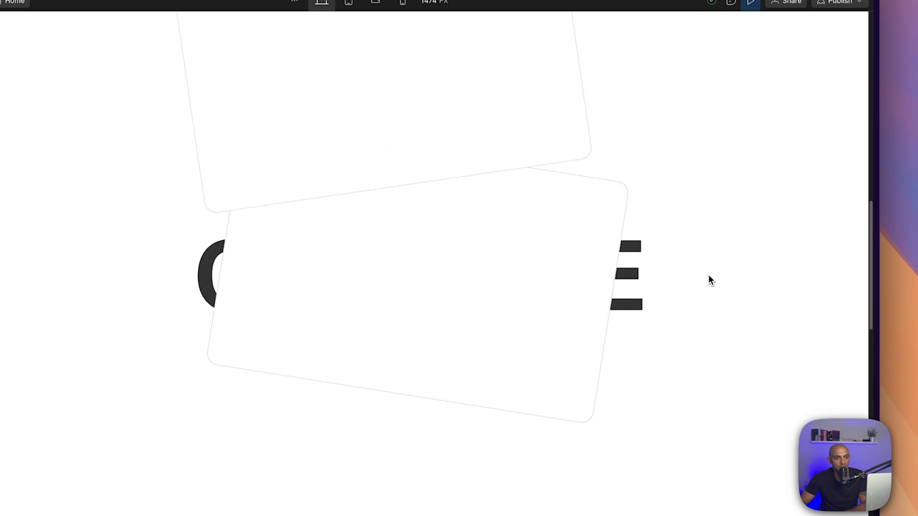
pyautogui.scroll(10, 710, 280)
pyautogui.click(750, 5)
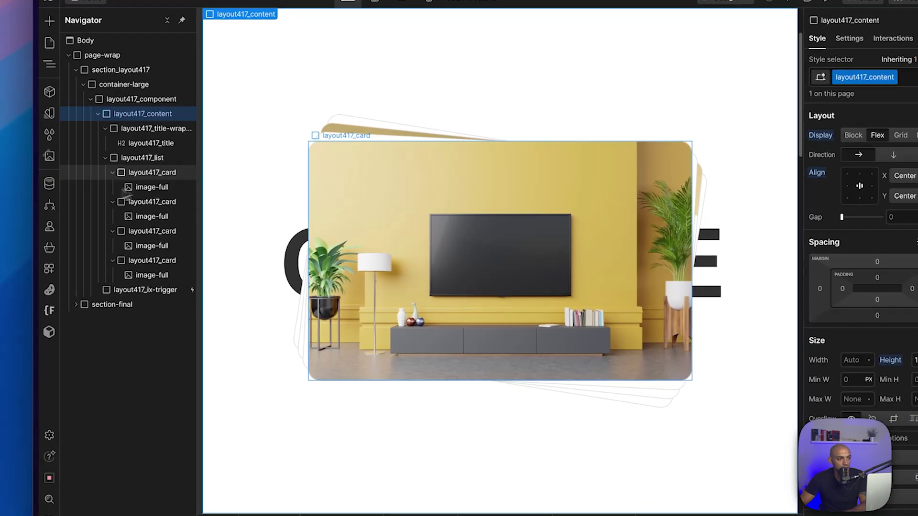
# Step: Select the first and second card photos and inspect the second photo's settings
pyautogui.click(132, 179)
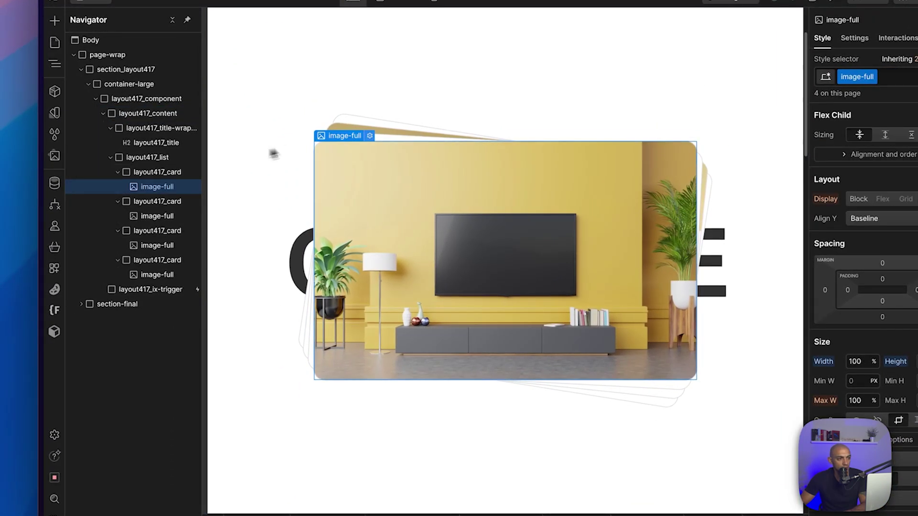
pyautogui.click(316, 120)
pyautogui.click(364, 126)
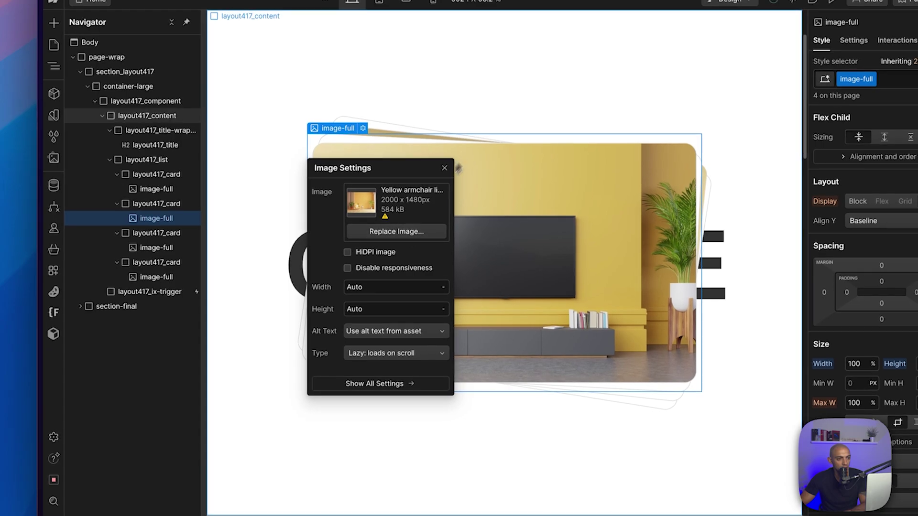
pyautogui.click(254, 200)
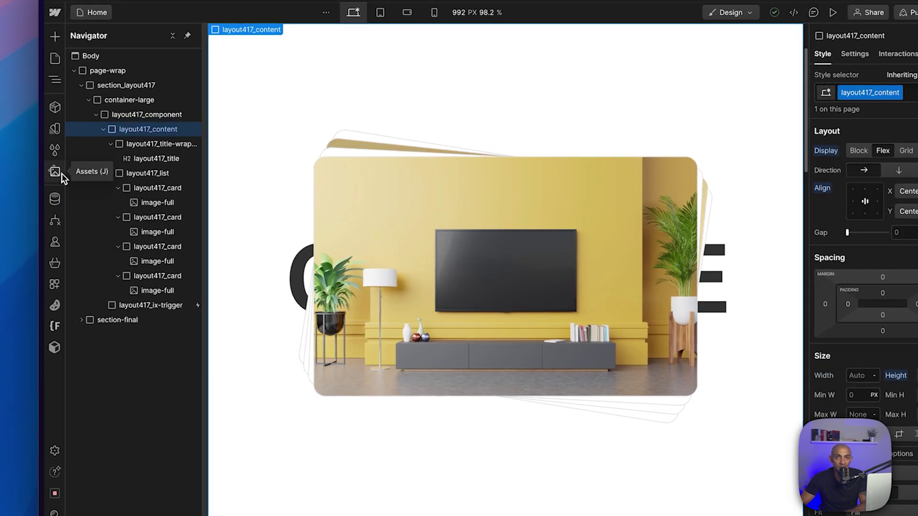
# Step: Select the four living-room JPGs in All Assets and compress them to AVIF
pyautogui.click(60, 174)
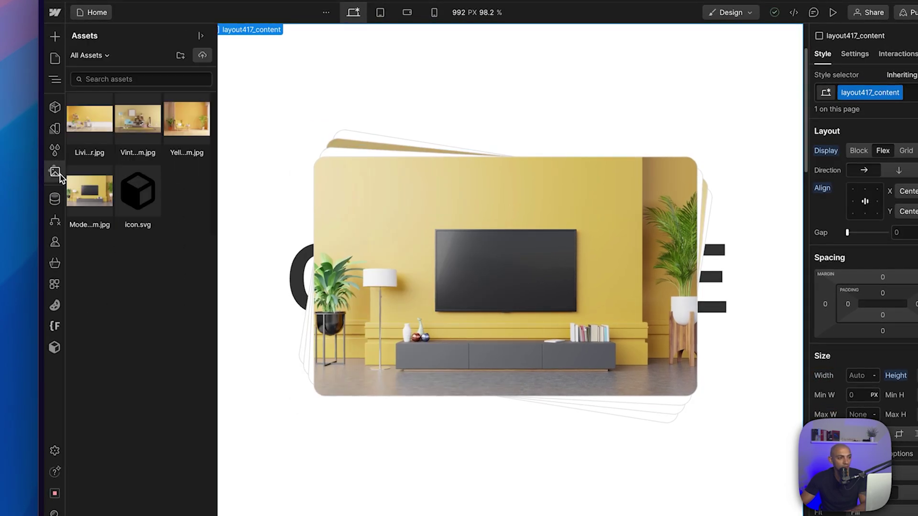
pyautogui.click(201, 55)
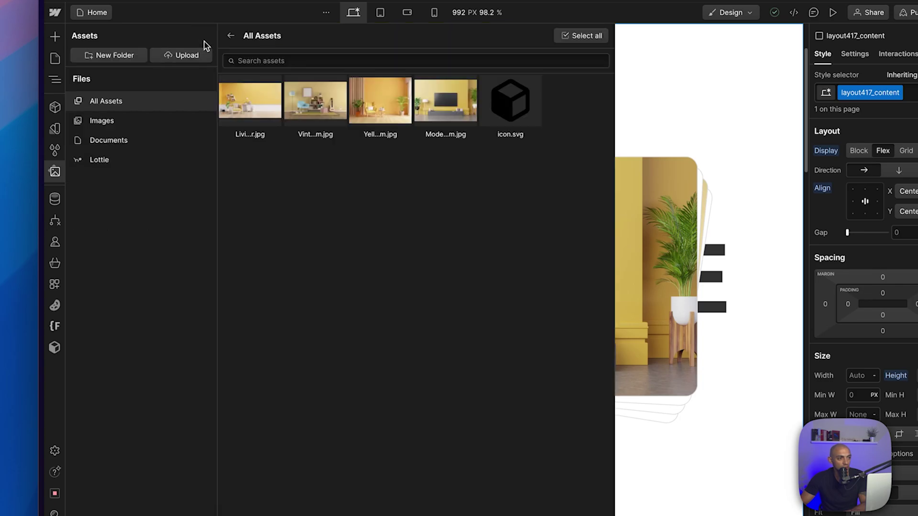
pyautogui.click(269, 142)
pyautogui.click(444, 136)
pyautogui.click(473, 36)
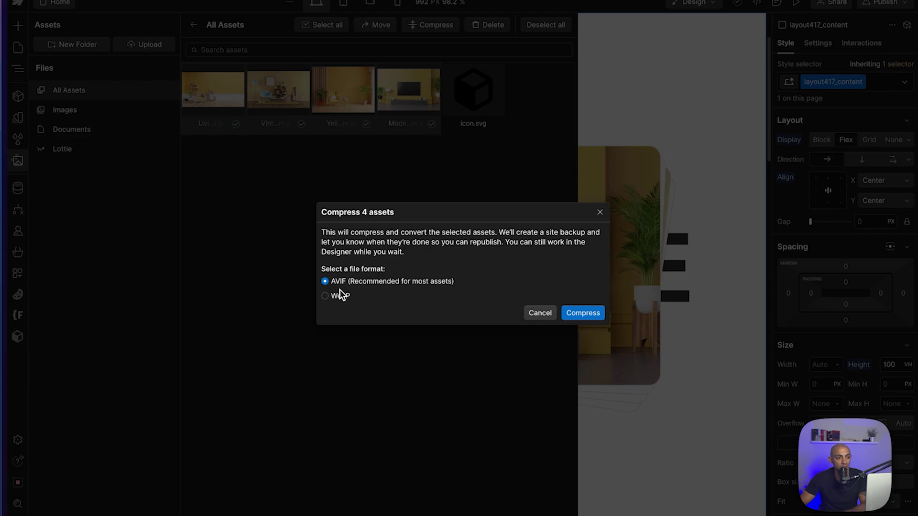
pyautogui.click(583, 312)
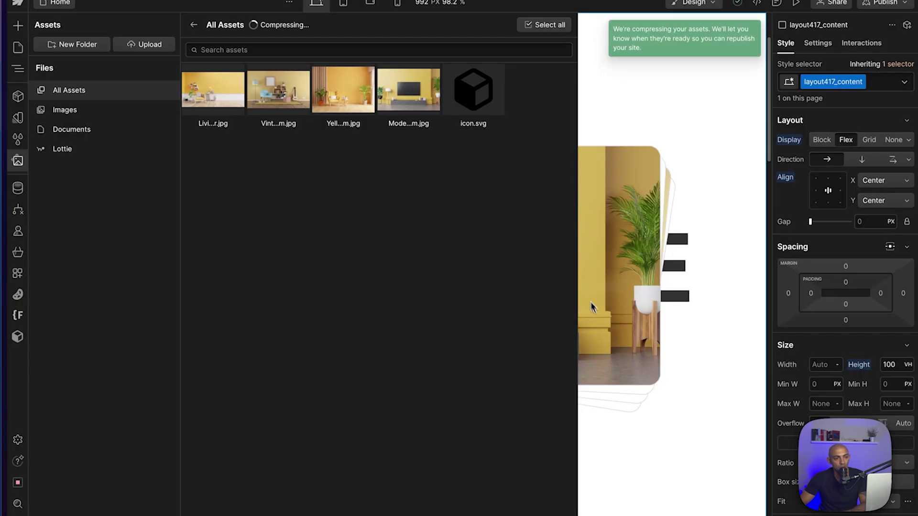
pyautogui.click(649, 144)
pyautogui.click(390, 260)
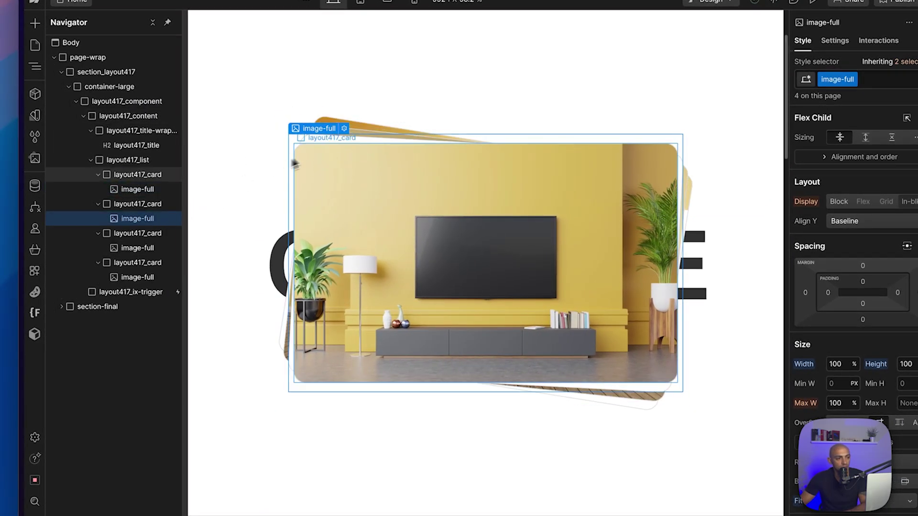
pyautogui.click(344, 128)
pyautogui.click(527, 111)
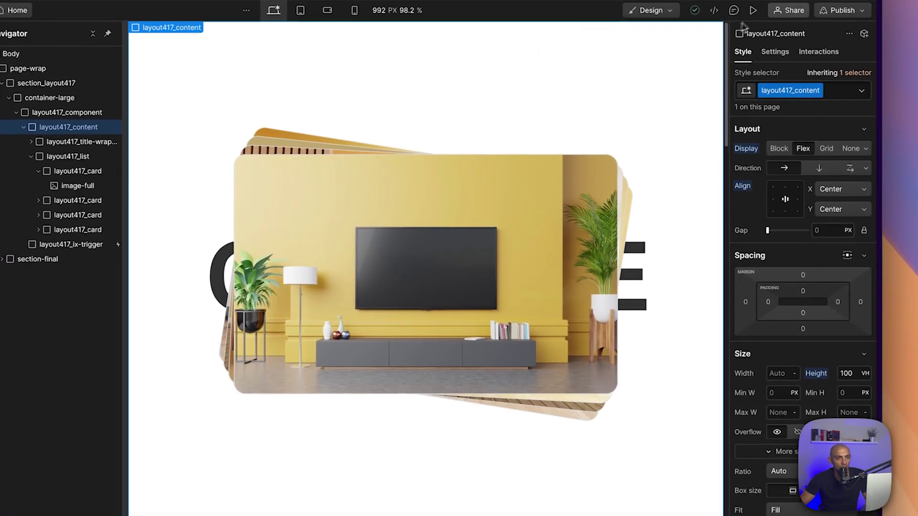
pyautogui.click(752, 17)
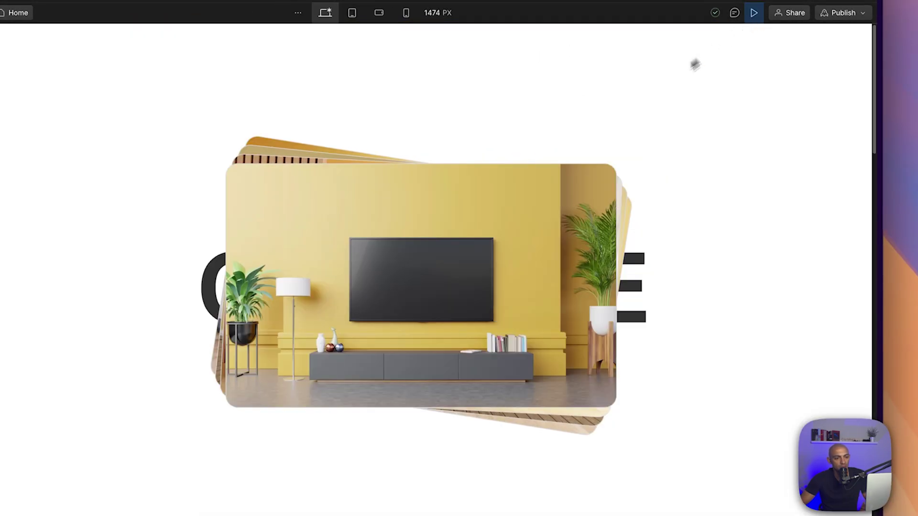
pyautogui.scroll(-10, 595, 134)
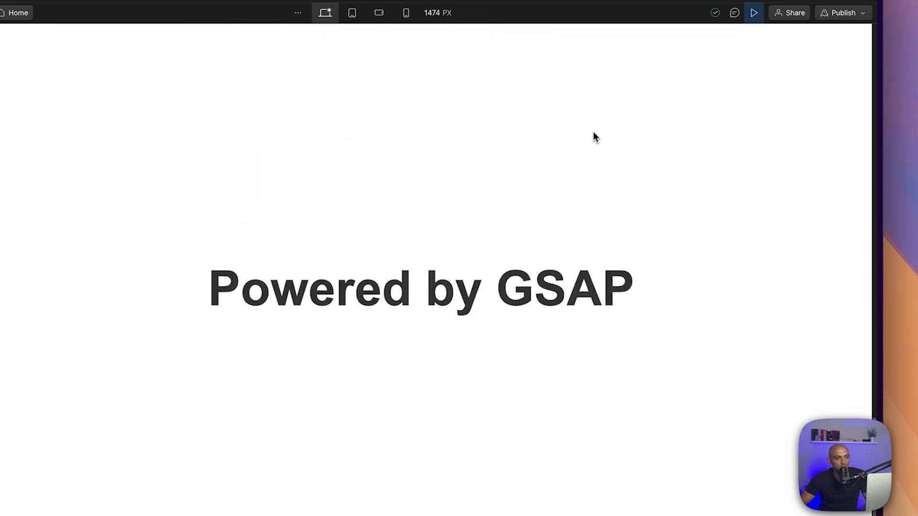
pyautogui.scroll(10, 593, 131)
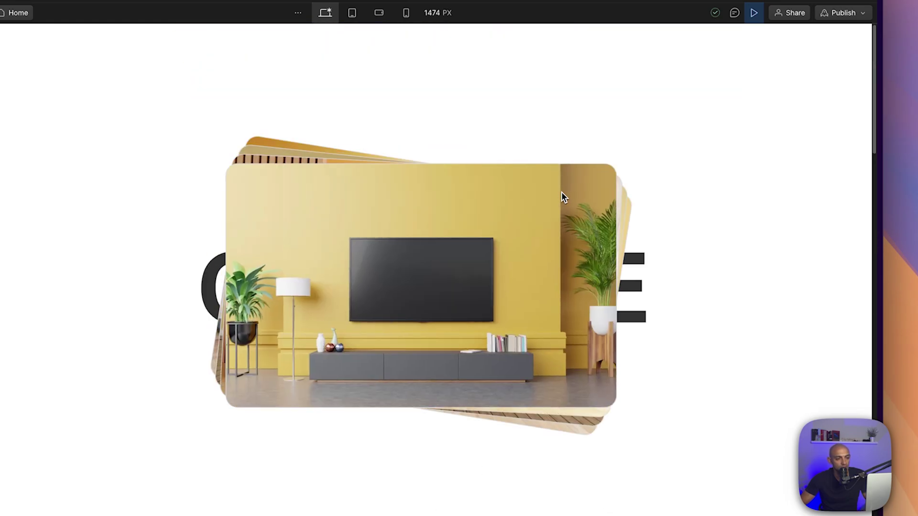
pyautogui.scroll(-10, 562, 194)
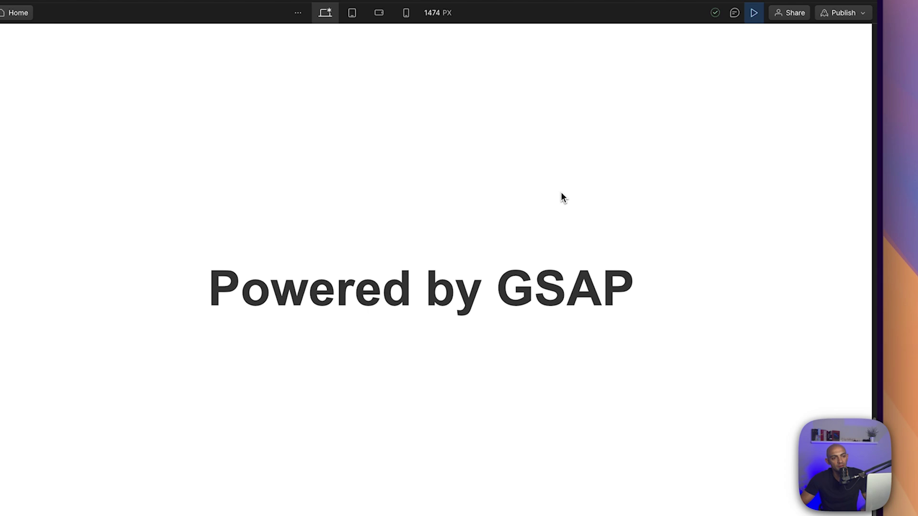
pyautogui.scroll(10, 563, 198)
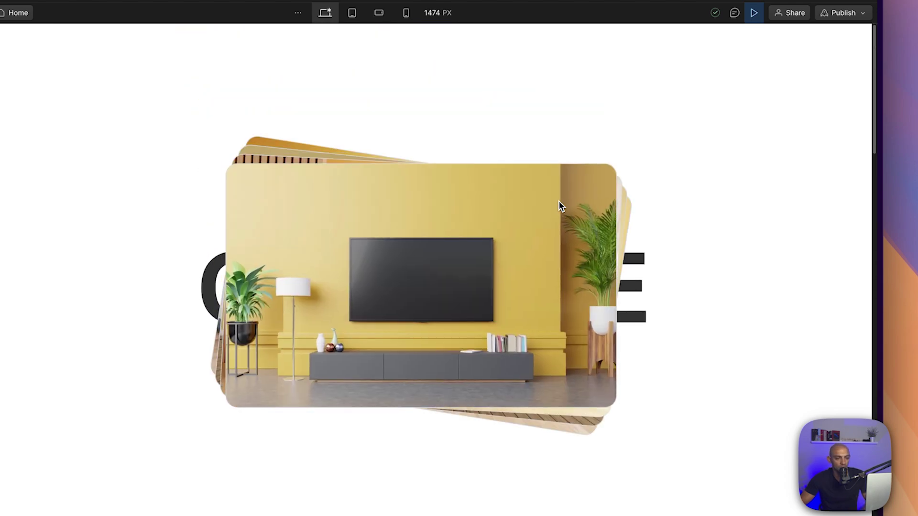
pyautogui.click(754, 13)
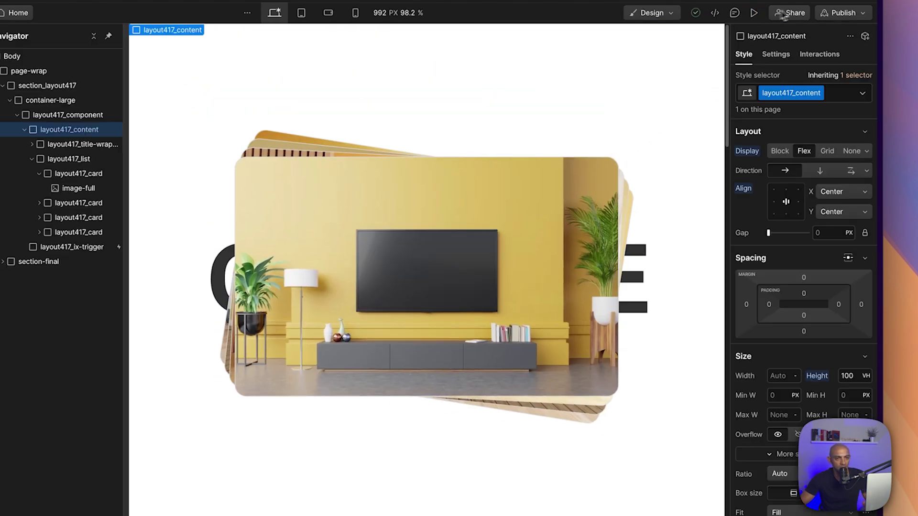
# Step: Select layout417_ix-trigger and review its scroll interactions
pyautogui.click(843, 12)
pyautogui.click(488, 148)
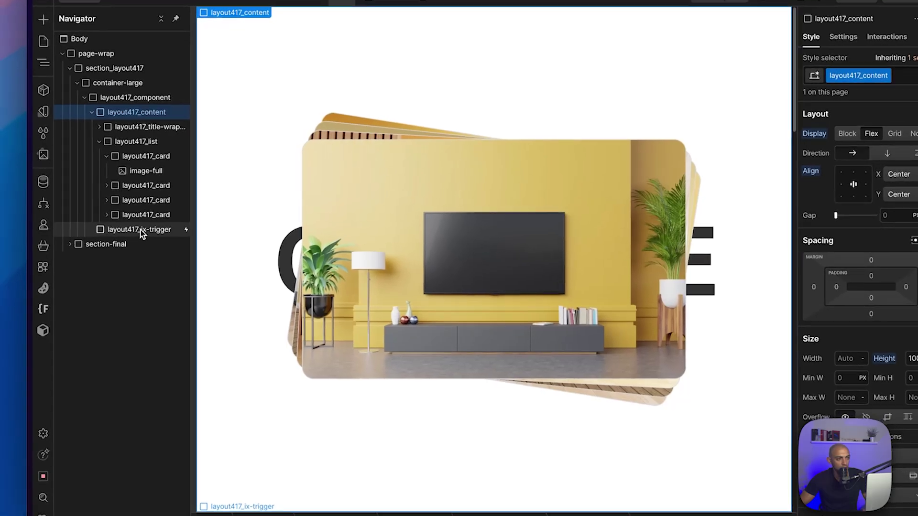
pyautogui.click(72, 247)
pyautogui.click(821, 56)
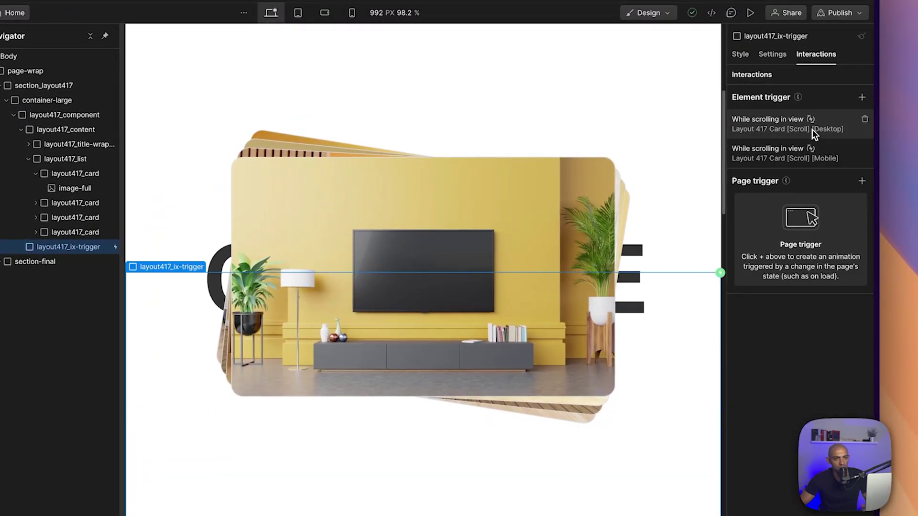
# Step: Publish to the gsap-scroll-cards staging domain and open the staging link in a new tab
pyautogui.click(843, 13)
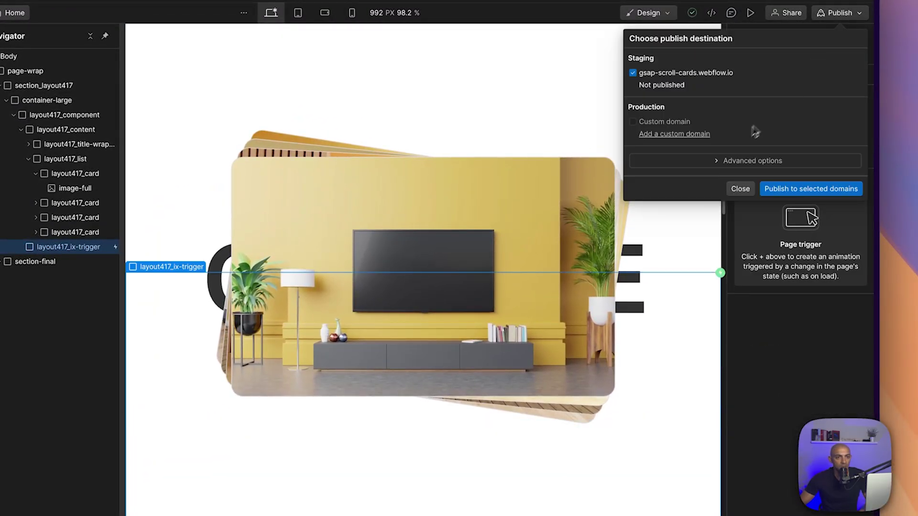
pyautogui.click(801, 190)
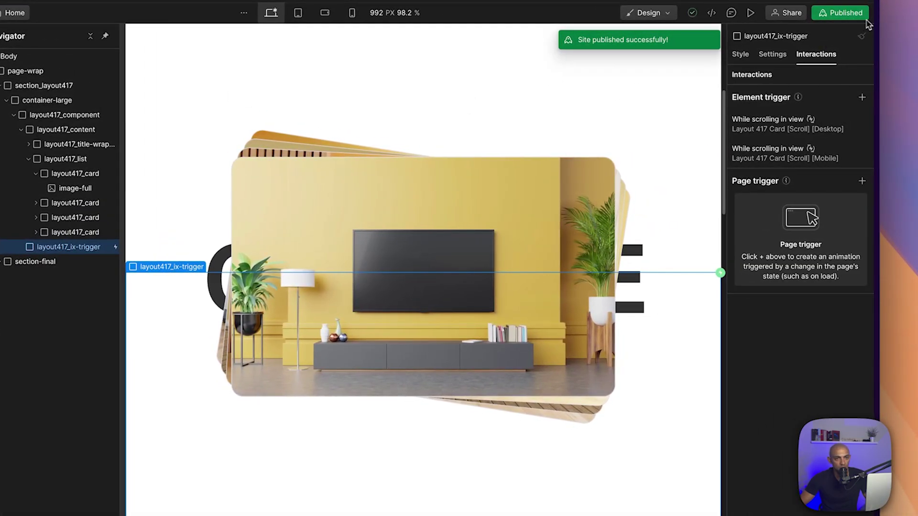
pyautogui.click(908, 15)
pyautogui.click(743, 73)
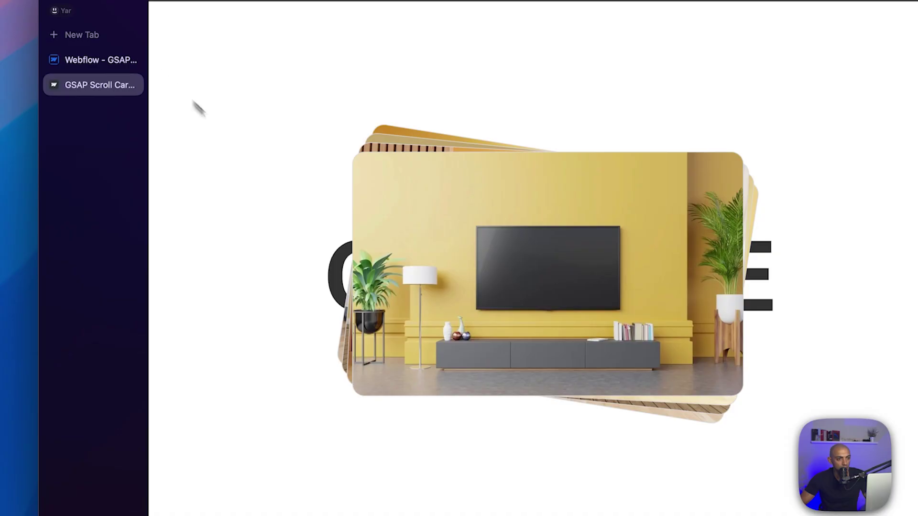
# Step: Scroll the live page to check the card animation, CASCADE and Powered by GSAP, then return to Webflow
pyautogui.scroll(-3, 466, 225)
pyautogui.scroll(-10, 467, 224)
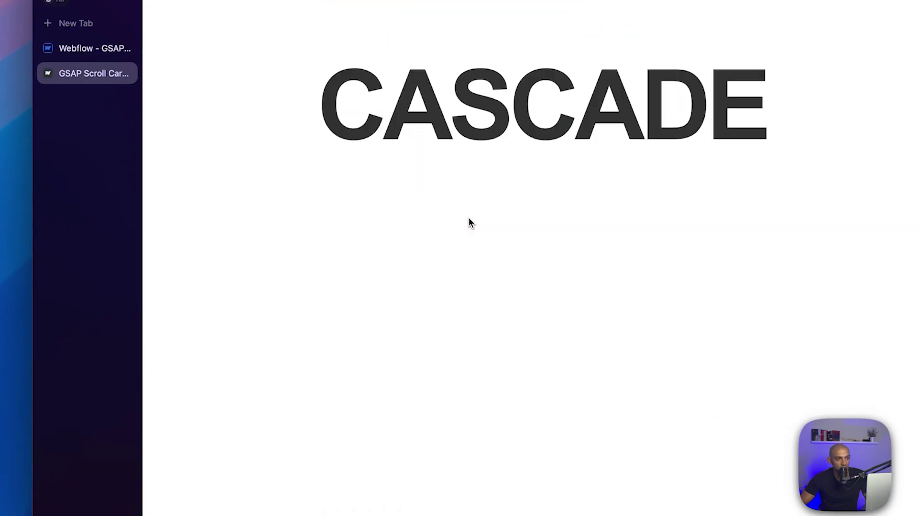
pyautogui.scroll(10, 452, 254)
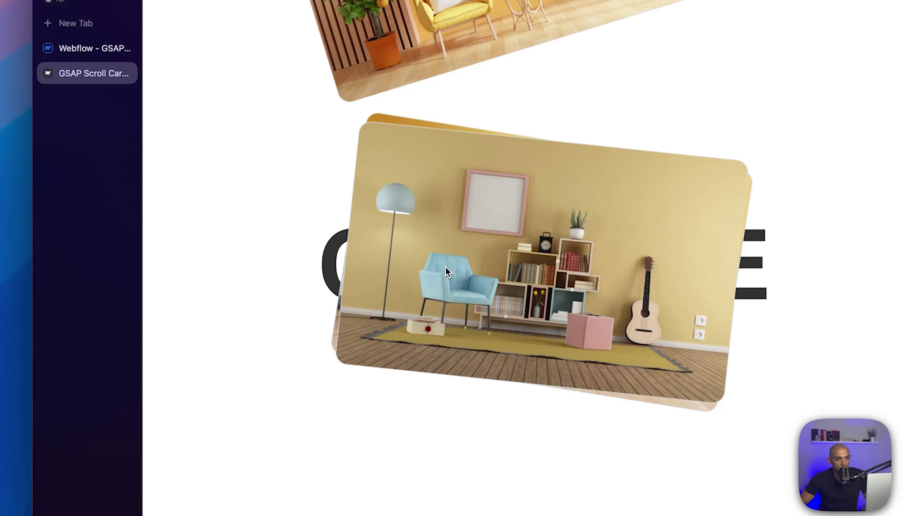
pyautogui.click(88, 49)
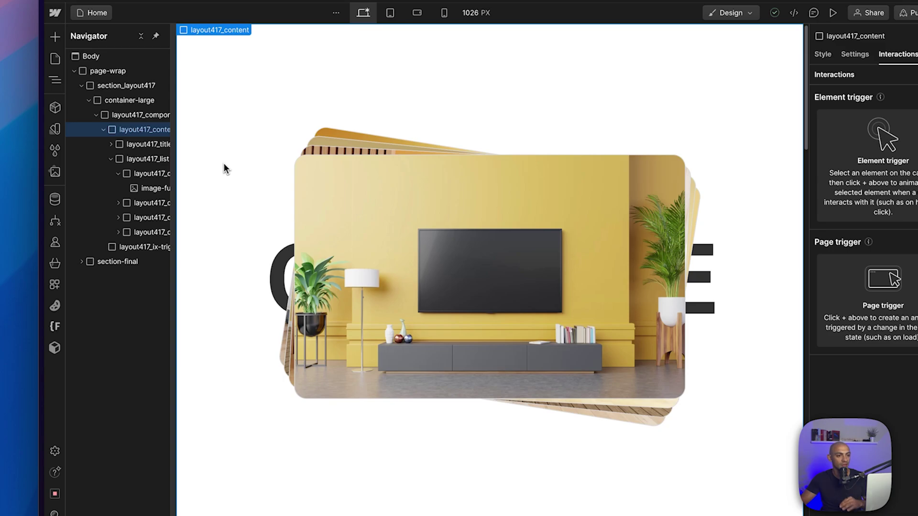
# Step: Select layout417_ix-trigger, widen the Navigator, then select the content wrapper, first image and first card
pyautogui.click(343, 190)
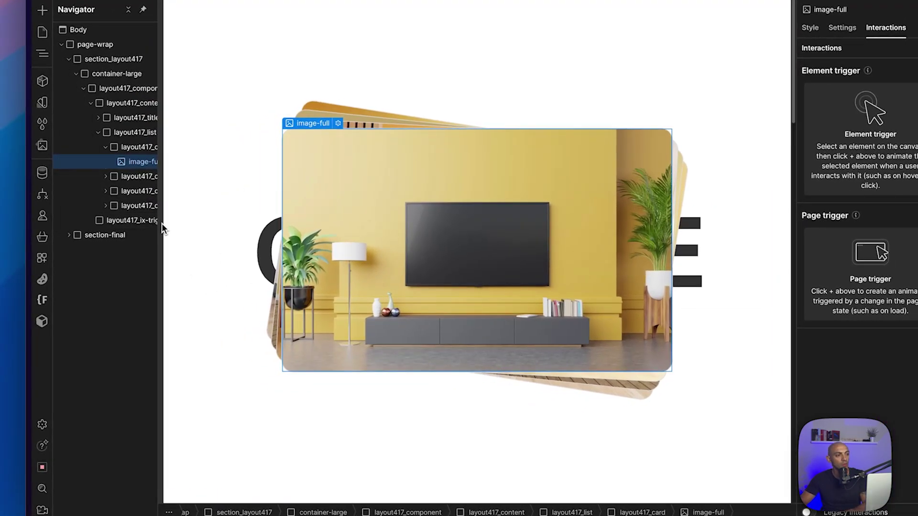
pyautogui.click(143, 223)
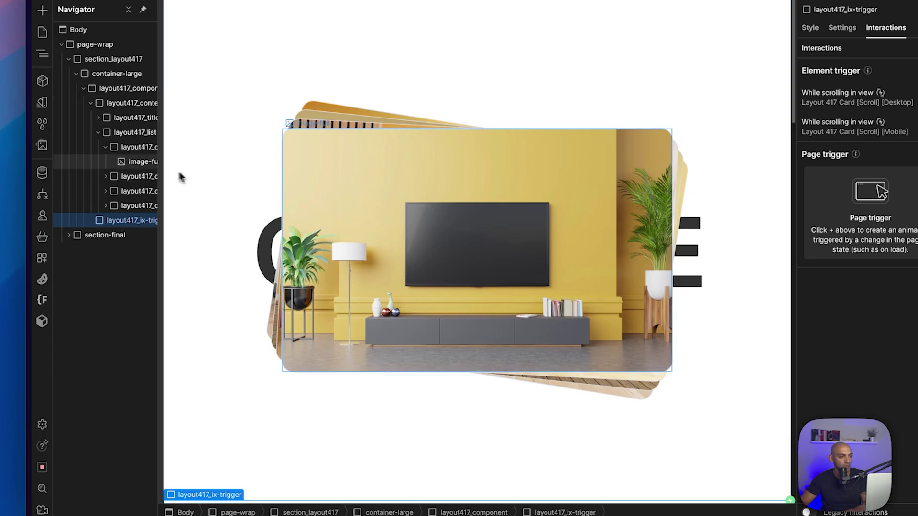
pyautogui.moveTo(159, 163); pyautogui.dragTo(209, 158)
pyautogui.click(208, 170)
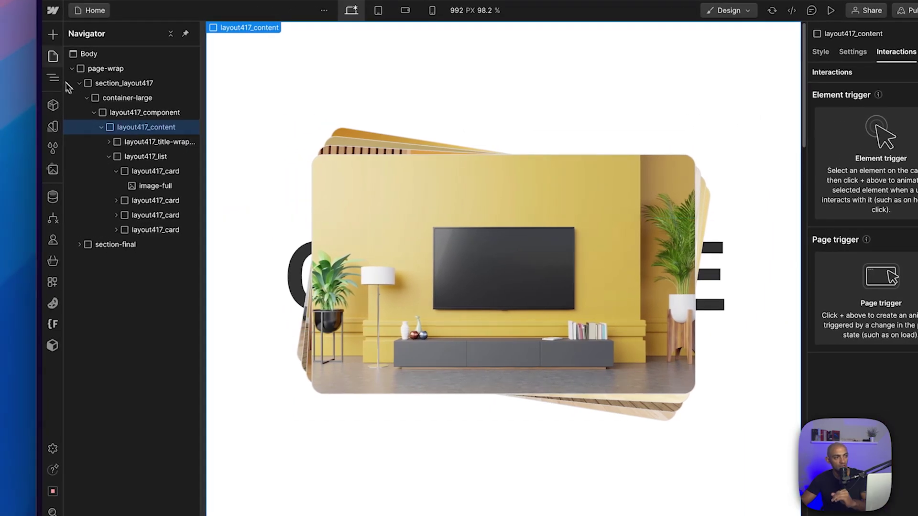
pyautogui.click(160, 185)
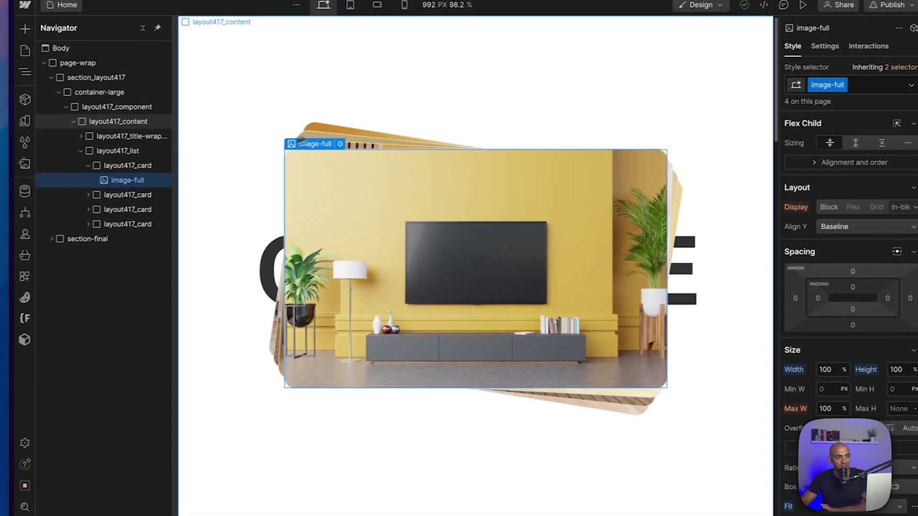
pyautogui.click(159, 163)
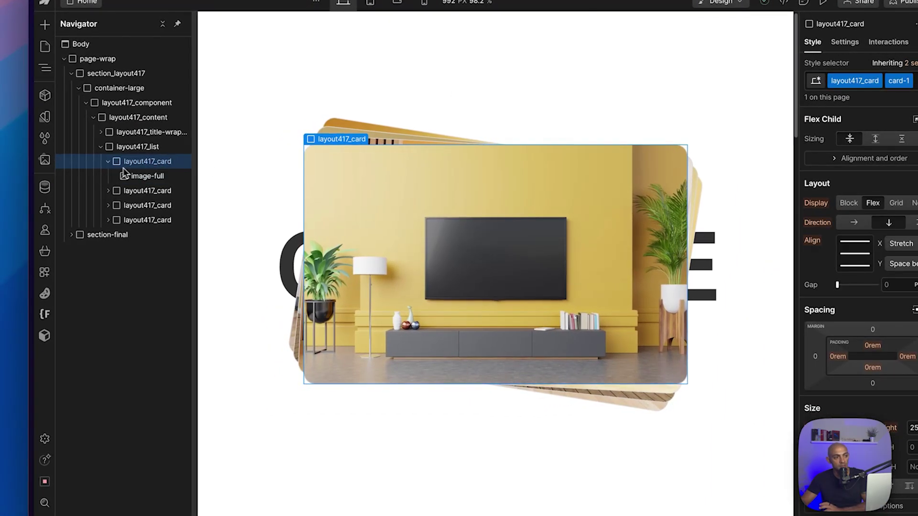
# Step: Inspect the layout417_component container and card-1's absolute positioning in the Style panel
pyautogui.click(158, 102)
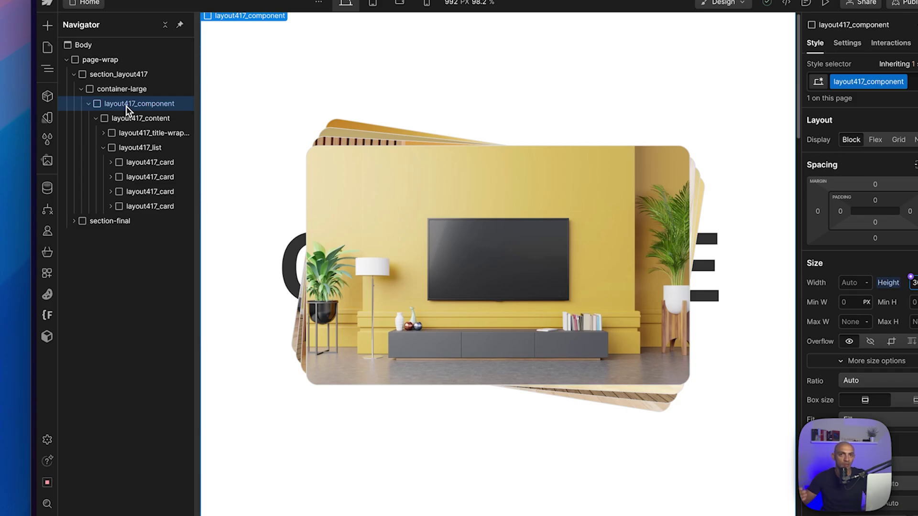
pyautogui.click(162, 162)
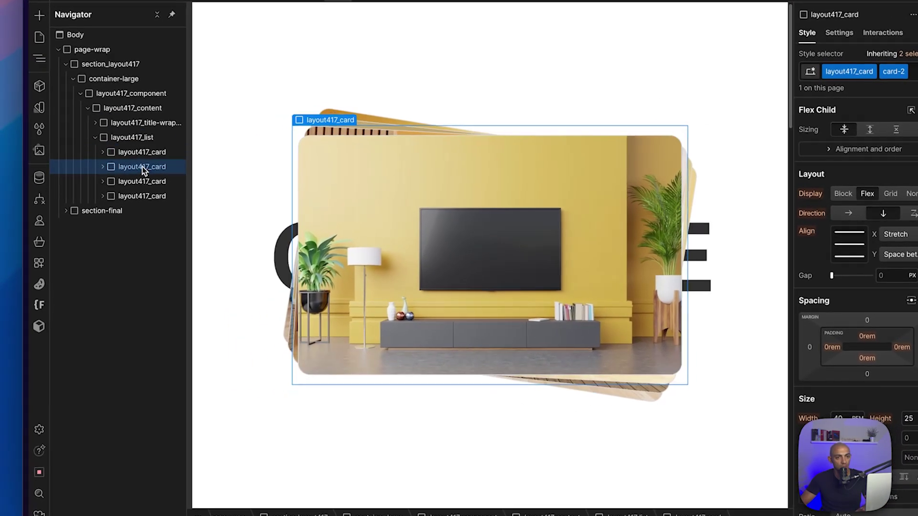
pyautogui.click(81, 198)
pyautogui.click(144, 152)
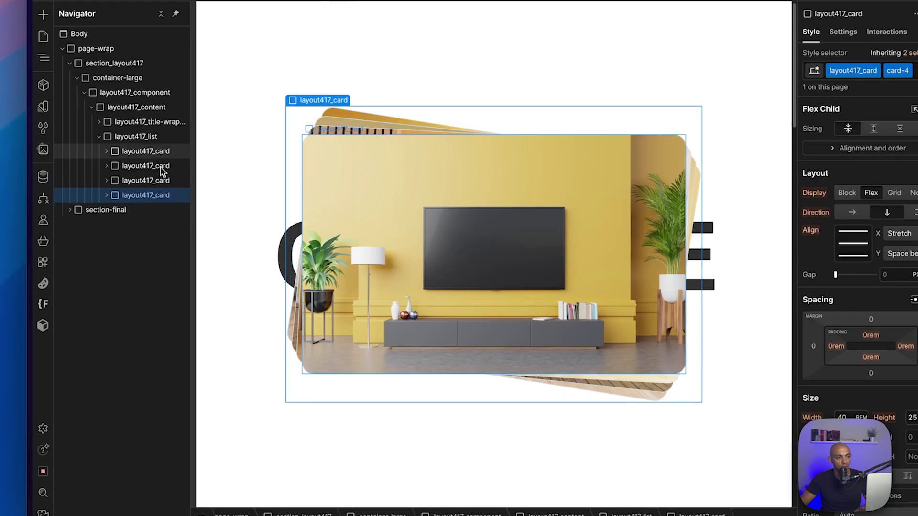
pyautogui.scroll(-6, 837, 334)
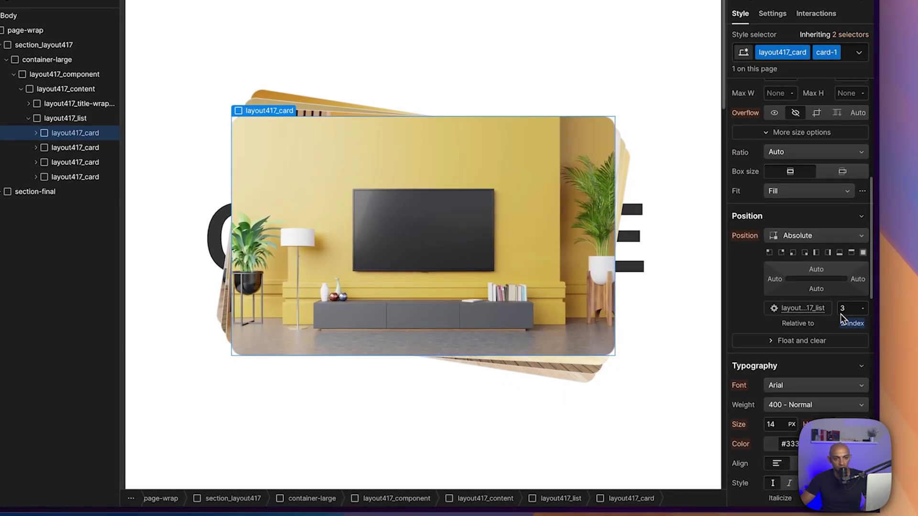
pyautogui.scroll(-10, 854, 309)
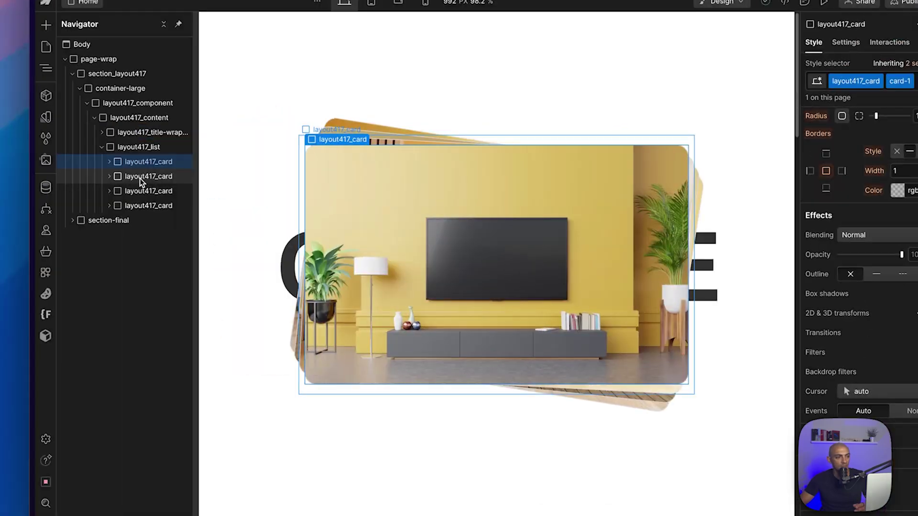
# Step: Compare the 2D rotations of the four layout417_cards, including the second card's 3deg tilt
pyautogui.click(95, 161)
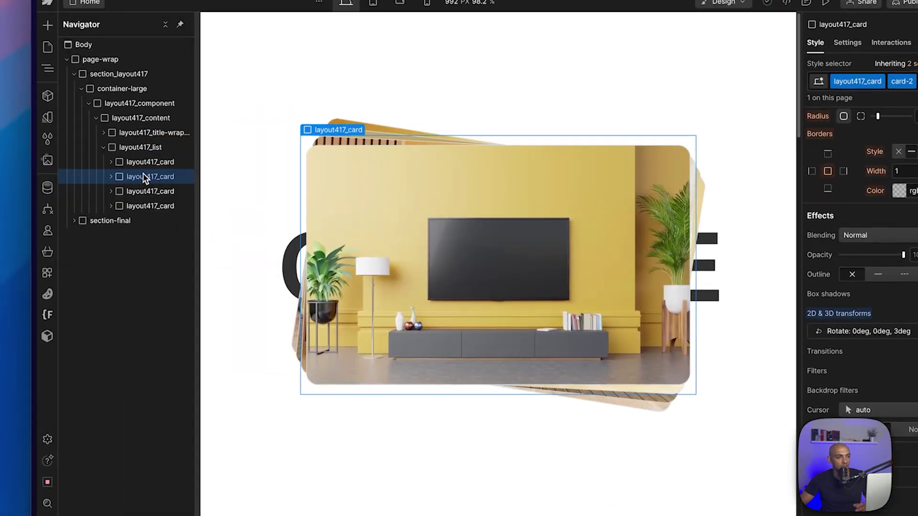
pyautogui.click(145, 166)
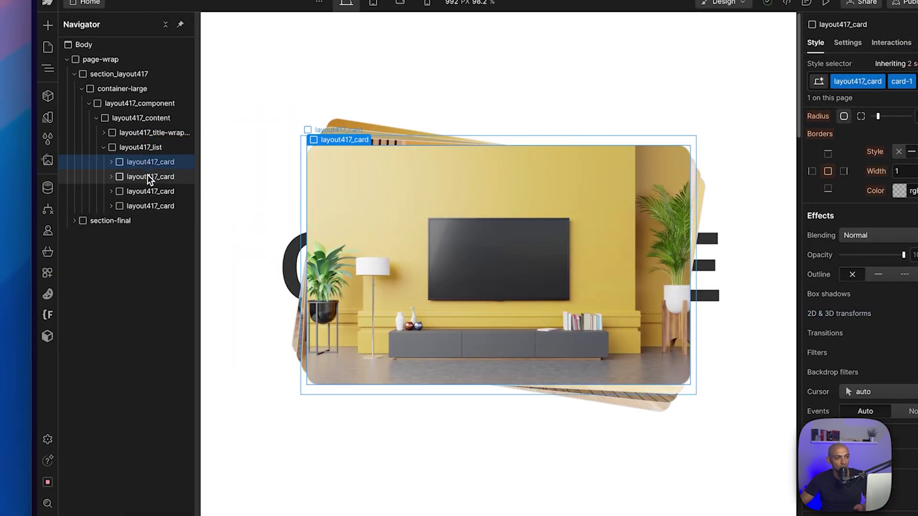
pyautogui.click(149, 177)
pyautogui.click(145, 192)
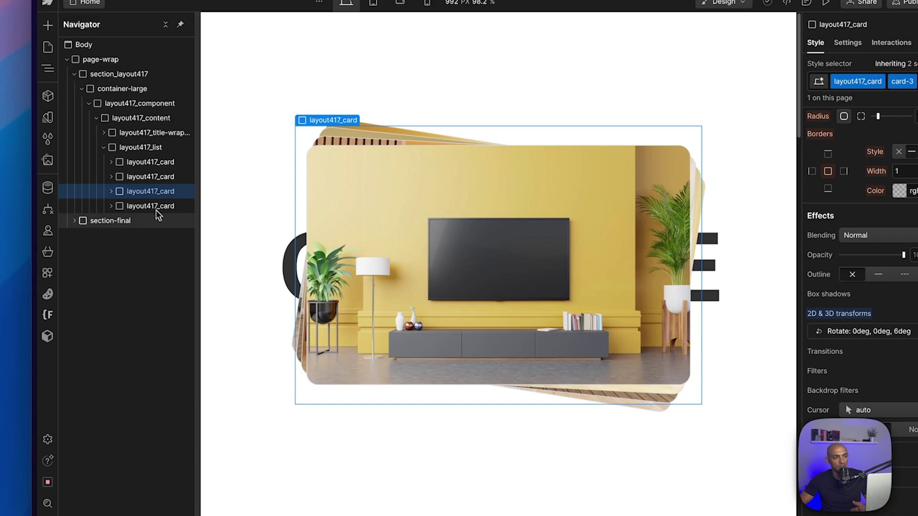
pyautogui.click(162, 211)
pyautogui.click(166, 166)
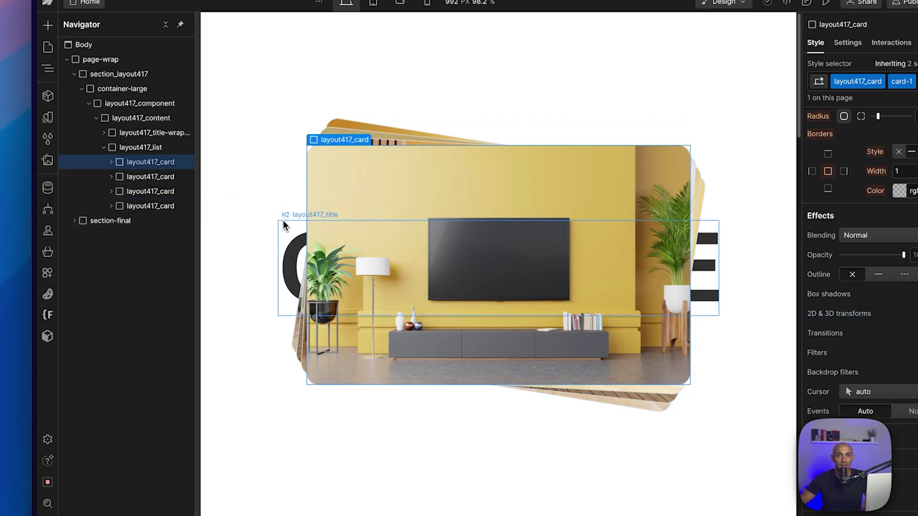
# Step: Open the Home page's settings from Pages and scroll down to Custom Code
pyautogui.press('p')
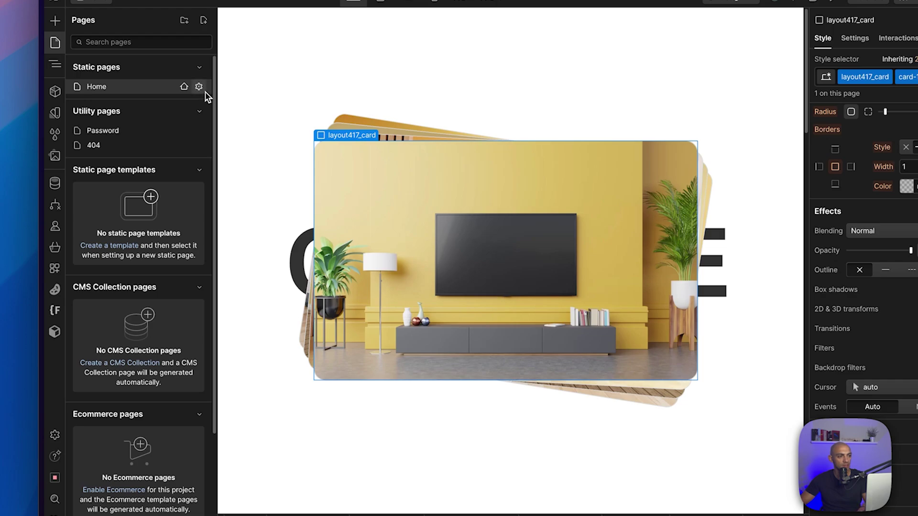
pyautogui.click(201, 88)
pyautogui.scroll(-6, 429, 285)
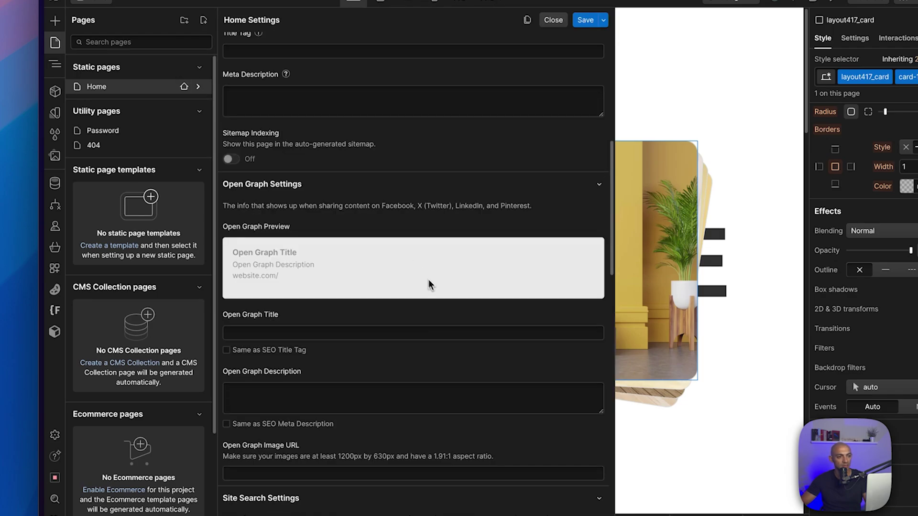
pyautogui.scroll(-10, 429, 285)
# Step: Paste the GSAP and ScrollTrigger script tags into the Before </body> code box
pyautogui.click(455, 329)
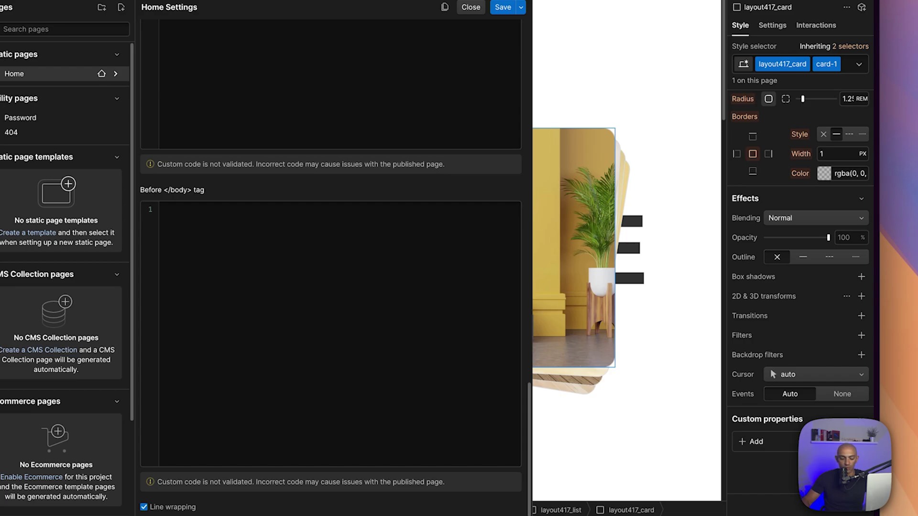
pyautogui.click(313, 285)
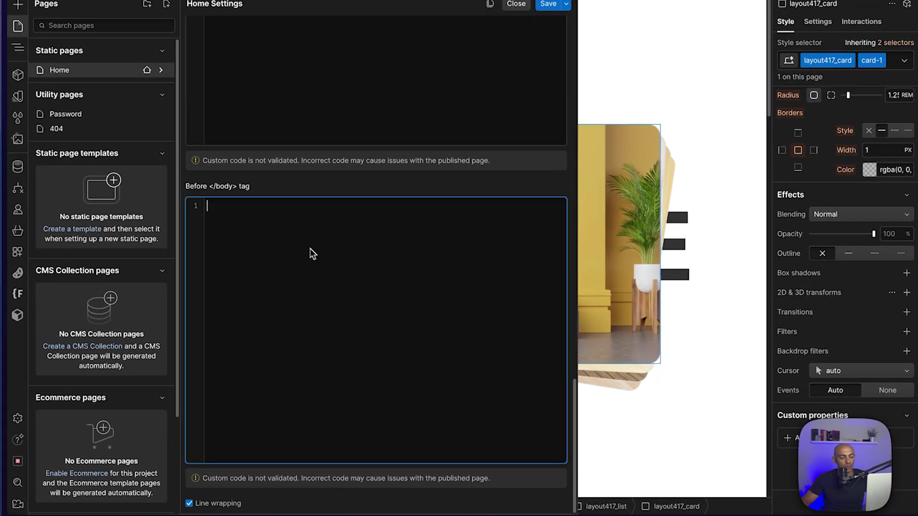
pyautogui.hotkey('ctrl', 'v')
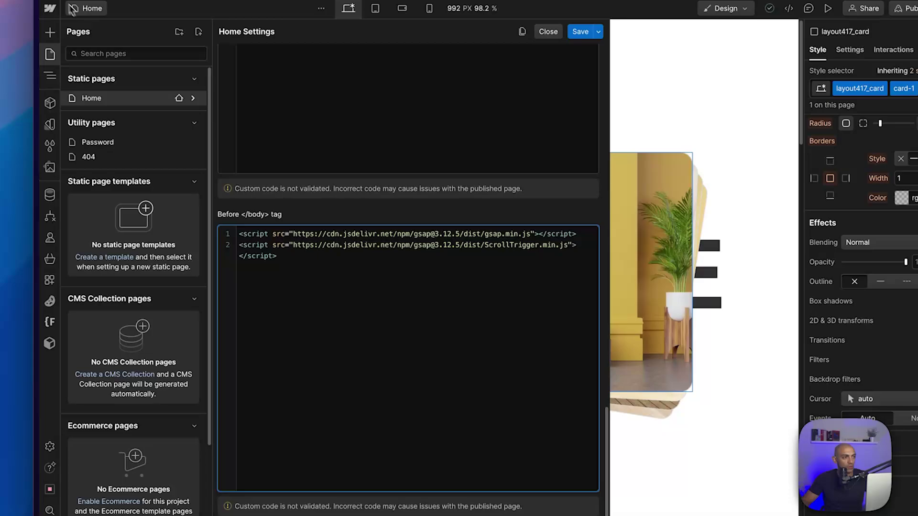
pyautogui.press('super+s')
# Step: Search the web for gsap in a new tab and open the GSAP homepage
pyautogui.click(87, 43)
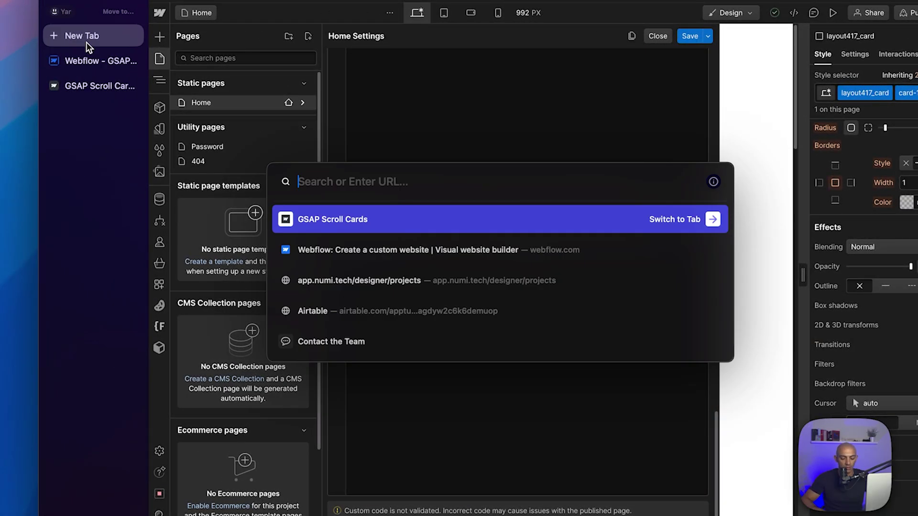
pyautogui.write('gsa')
pyautogui.press('BackSpace')
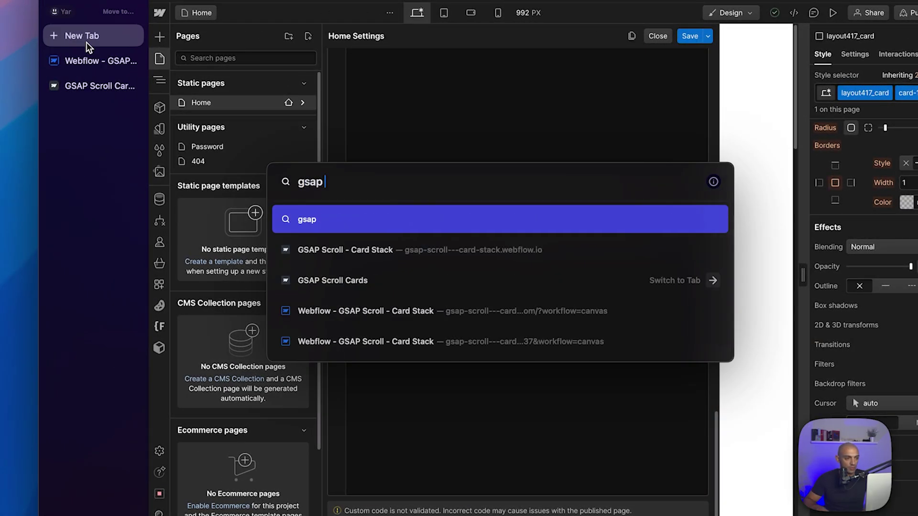
pyautogui.press('Return')
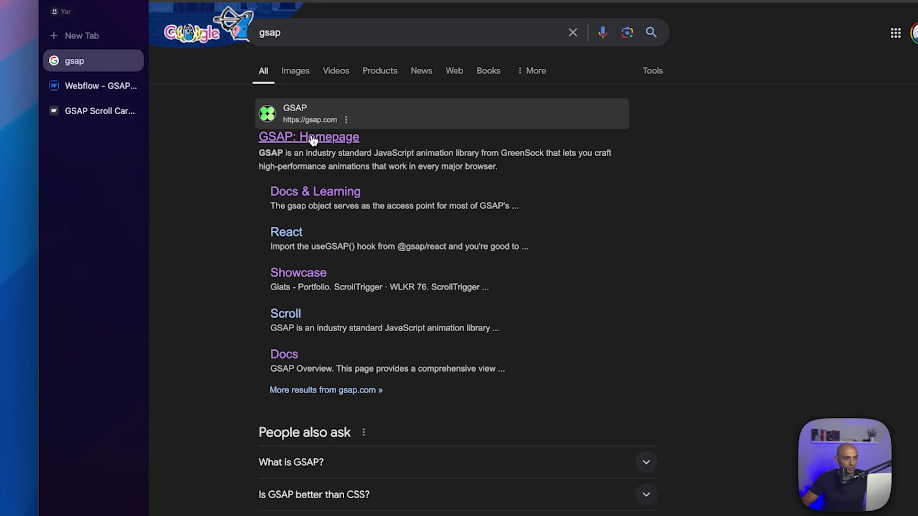
pyautogui.click(313, 138)
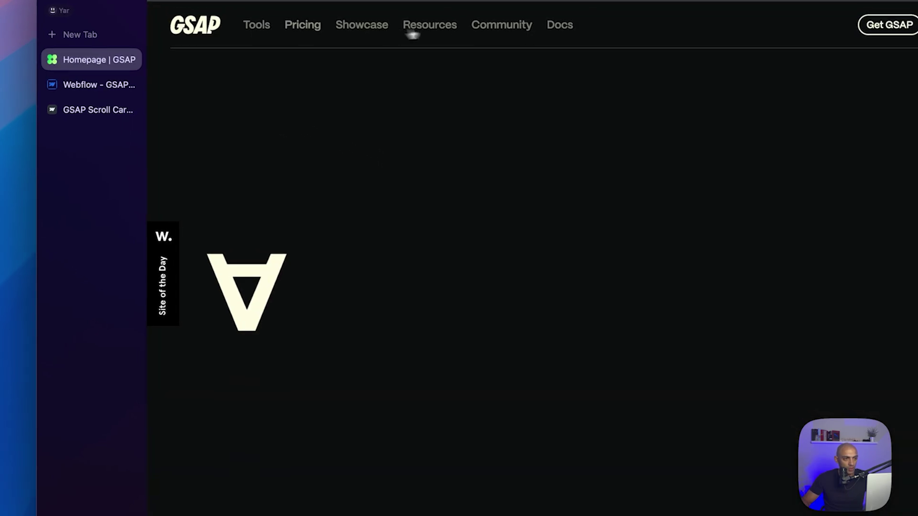
# Step: Get the CDN install snippet from Docs > Installation with the ScrollTrigger plugin included
pyautogui.click(553, 20)
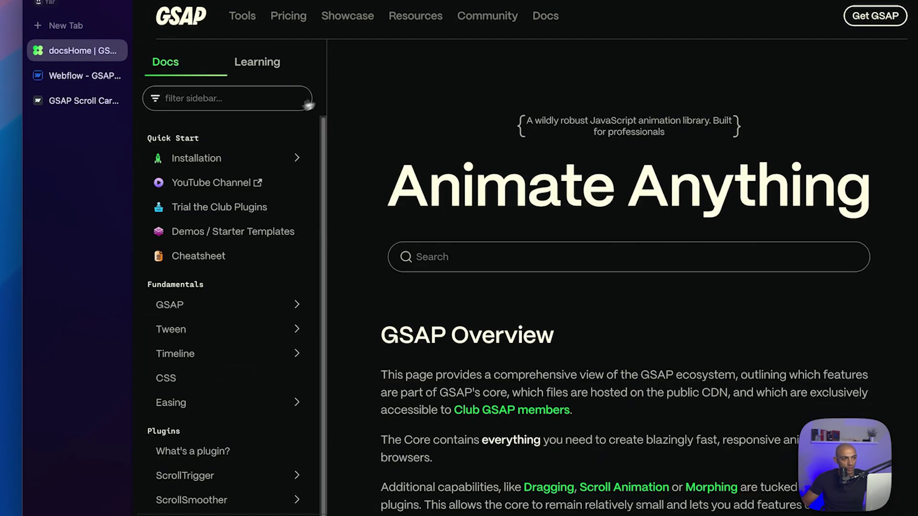
pyautogui.click(219, 166)
pyautogui.scroll(-10, 519, 288)
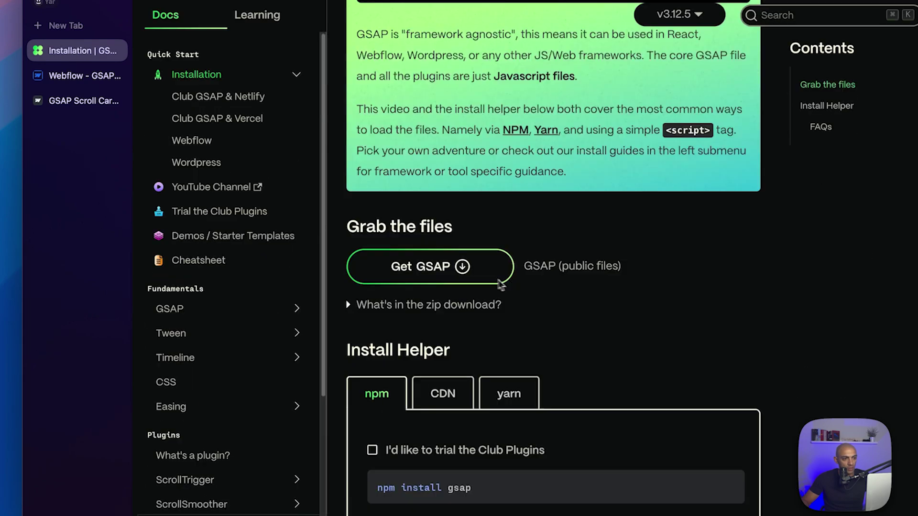
pyautogui.click(427, 193)
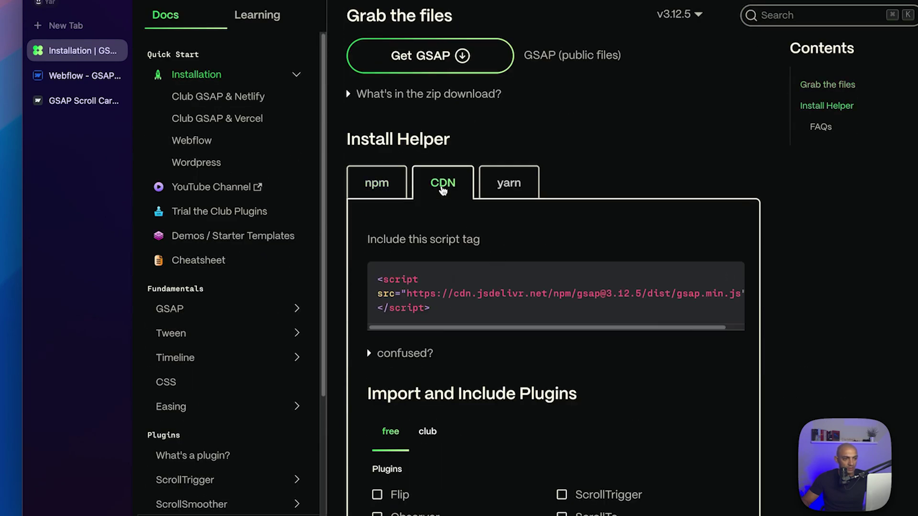
pyautogui.scroll(-3, 430, 191)
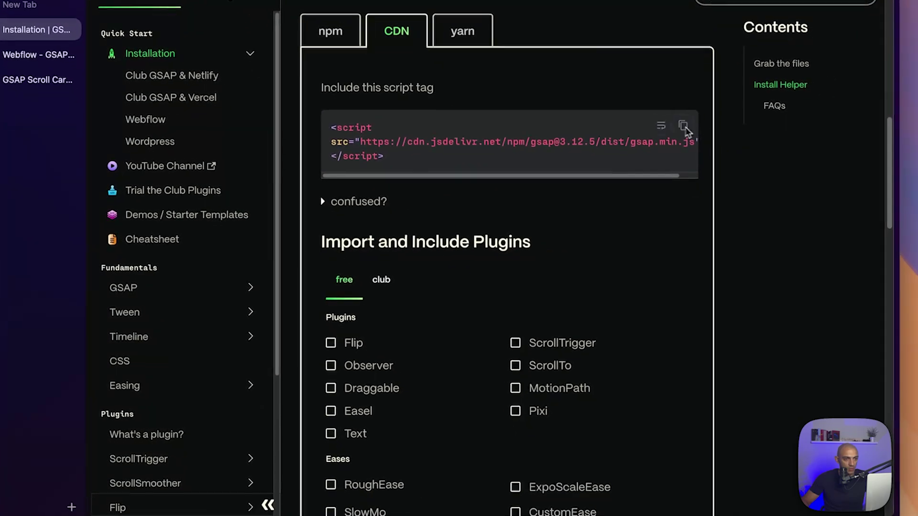
pyautogui.scroll(-5, 687, 131)
pyautogui.click(532, 128)
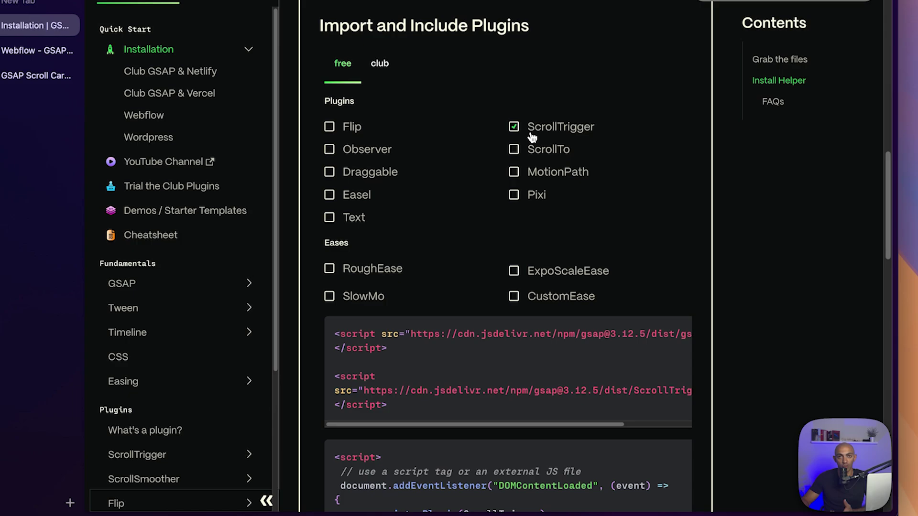
pyautogui.scroll(-3, 528, 230)
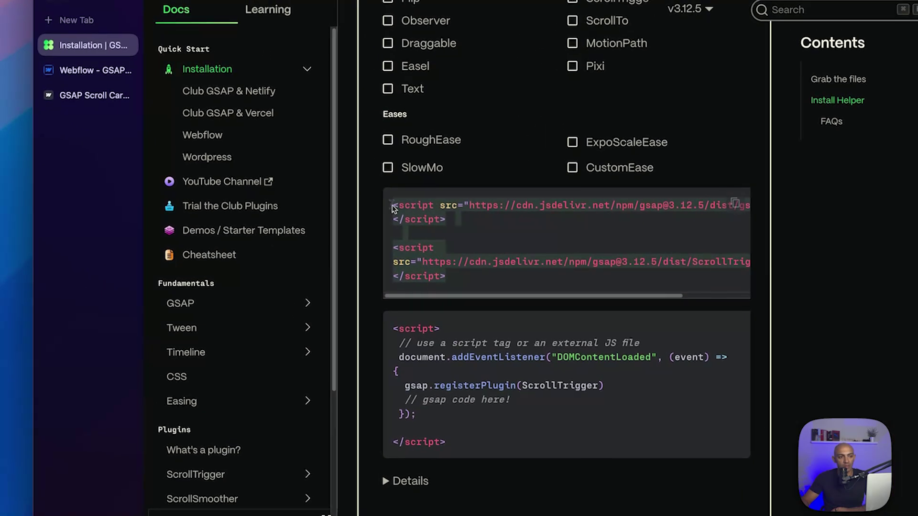
pyautogui.hotkey('ctrl', 'Tab')
# Step: Replace the code with the copied script tags and add a <script> block with gsap.registerPlugin(ScrollTrigger);
pyautogui.hotkey('ctrl', 'a')
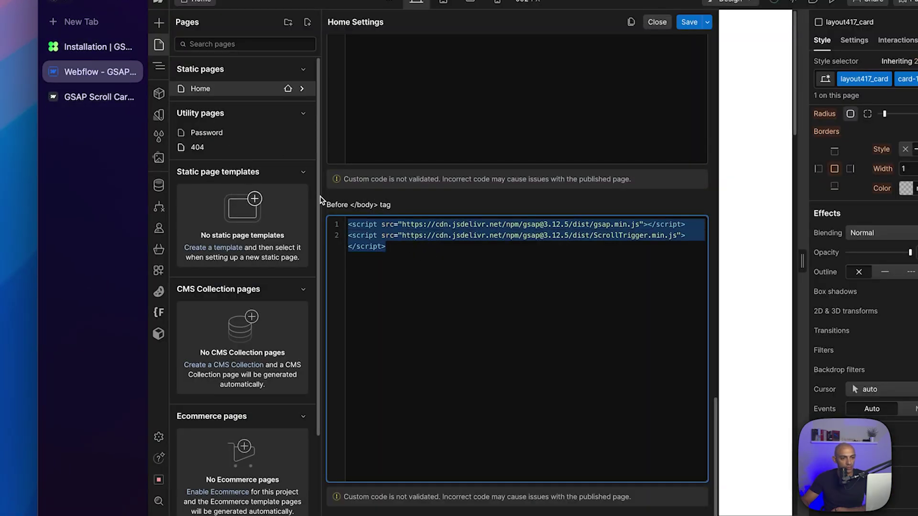
pyautogui.hotkey('ctrl', 'v')
pyautogui.press('Return')
pyautogui.press('Return')
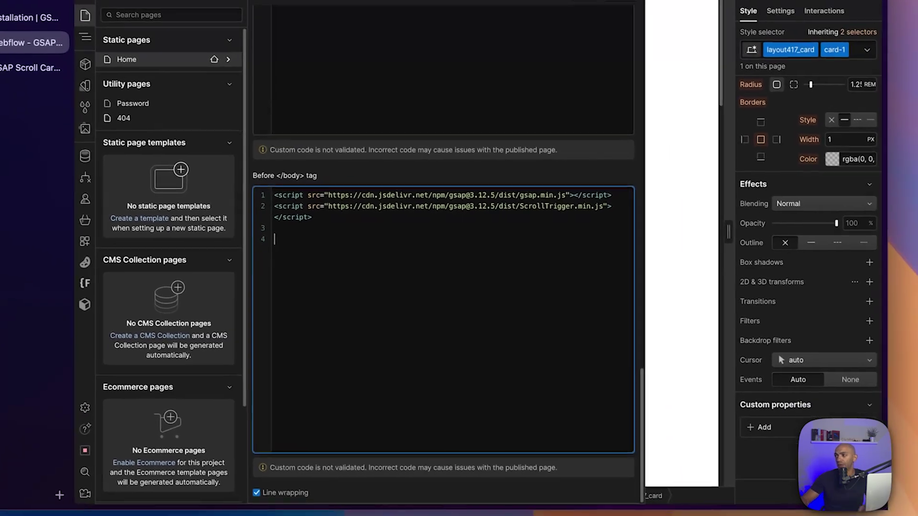
pyautogui.write('<')
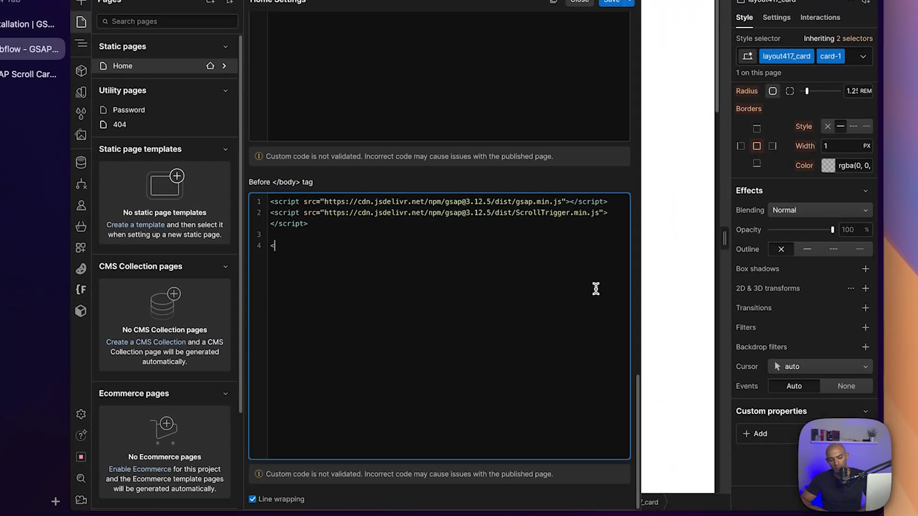
pyautogui.write('script>')
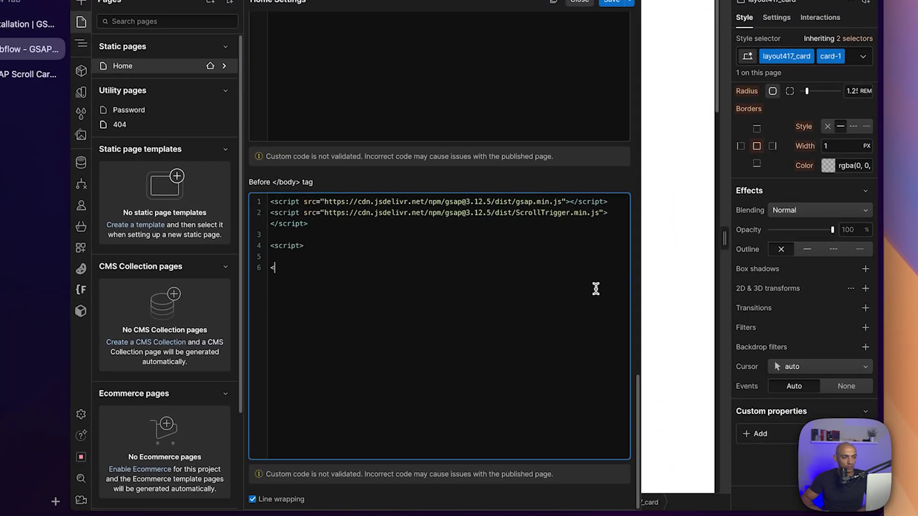
pyautogui.press('Return')
pyautogui.press('Return')
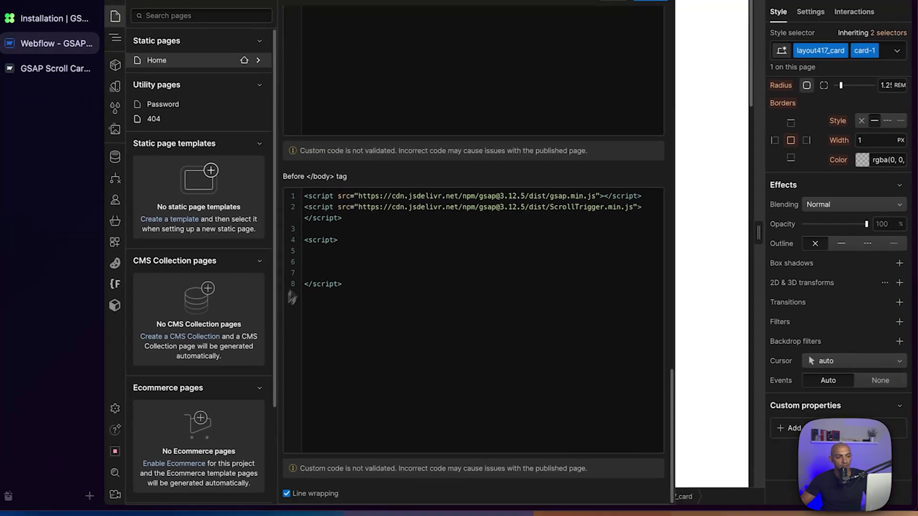
pyautogui.write('gsap.registerPlugin(ScrollTrigger);')
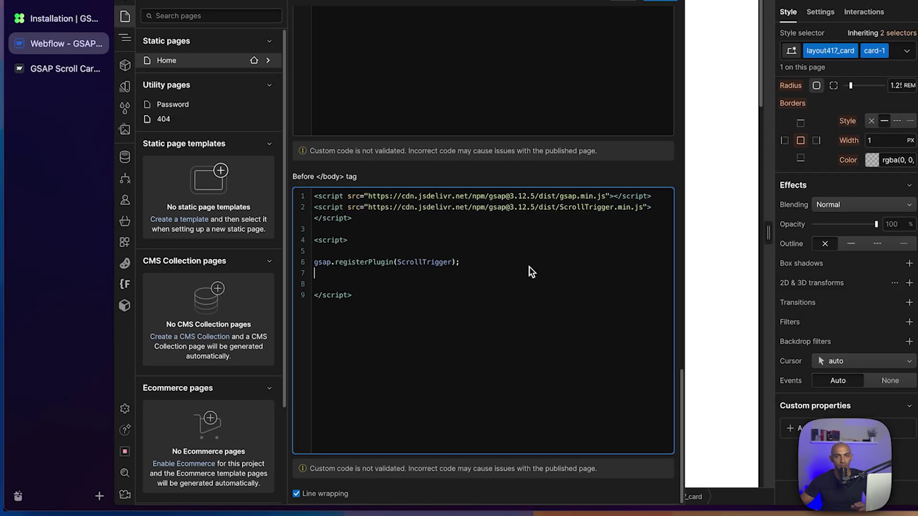
pyautogui.press('Return')
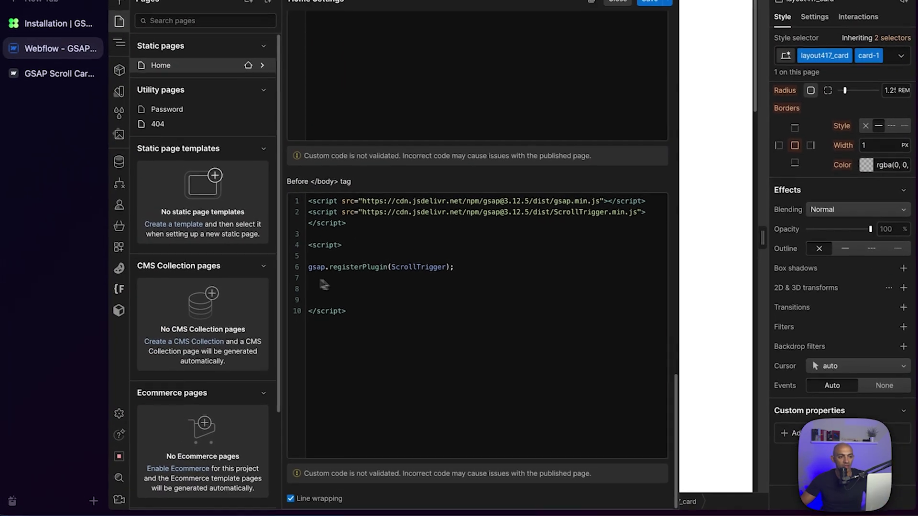
# Step: Add 'let tl = gsap.timeline({ });' with empty lines inside the options
pyautogui.click(306, 286)
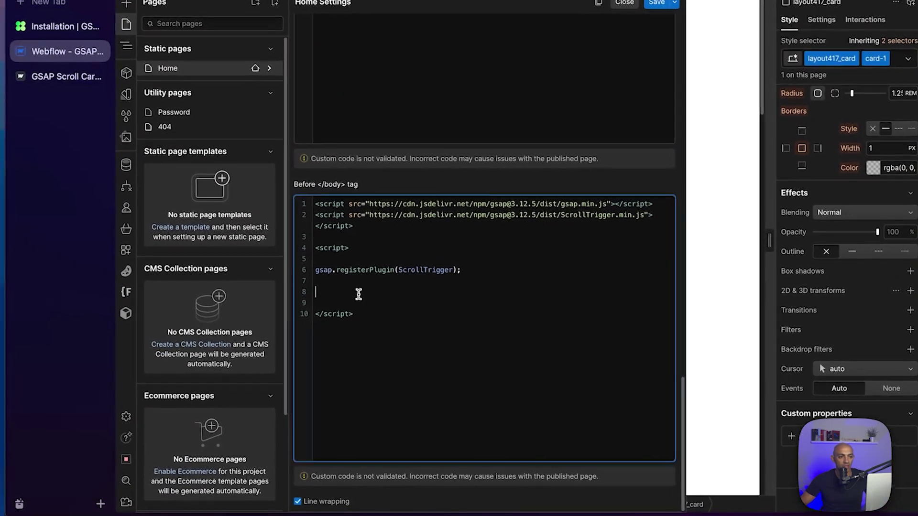
pyautogui.write('let tl = gsap.timeline({')
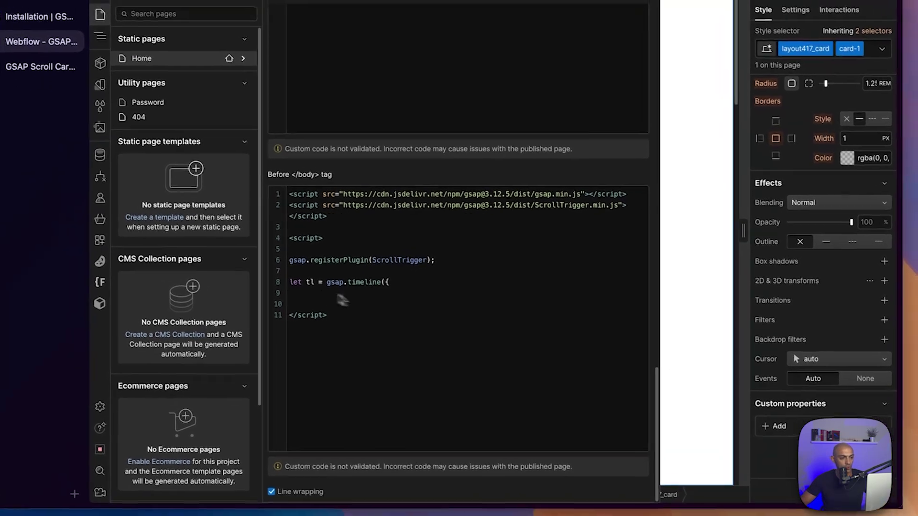
pyautogui.click(339, 304)
pyautogui.write('});')
pyautogui.press('Return')
pyautogui.click(421, 286)
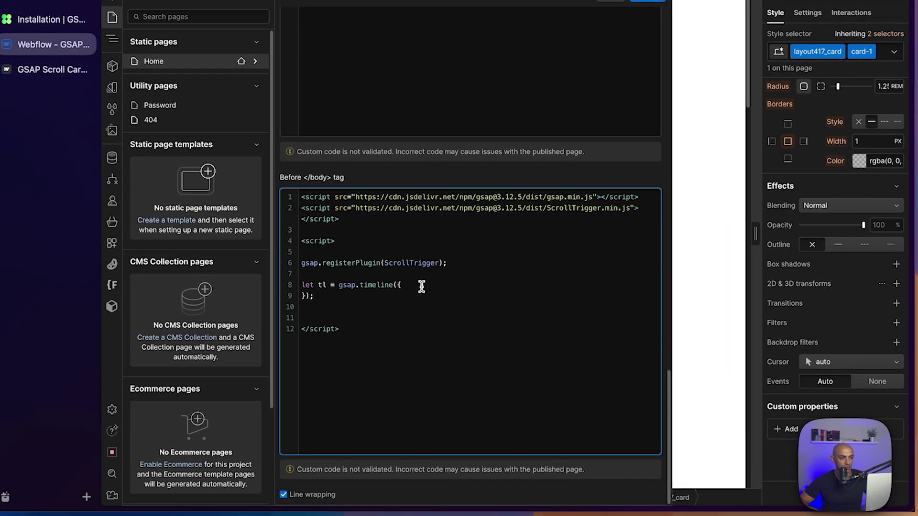
pyautogui.press('Return')
pyautogui.press('Return')
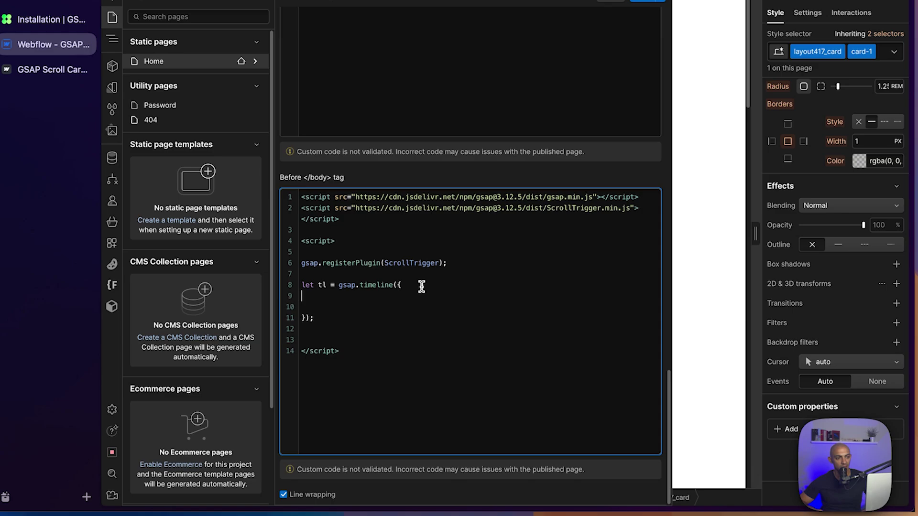
pyautogui.press('Return')
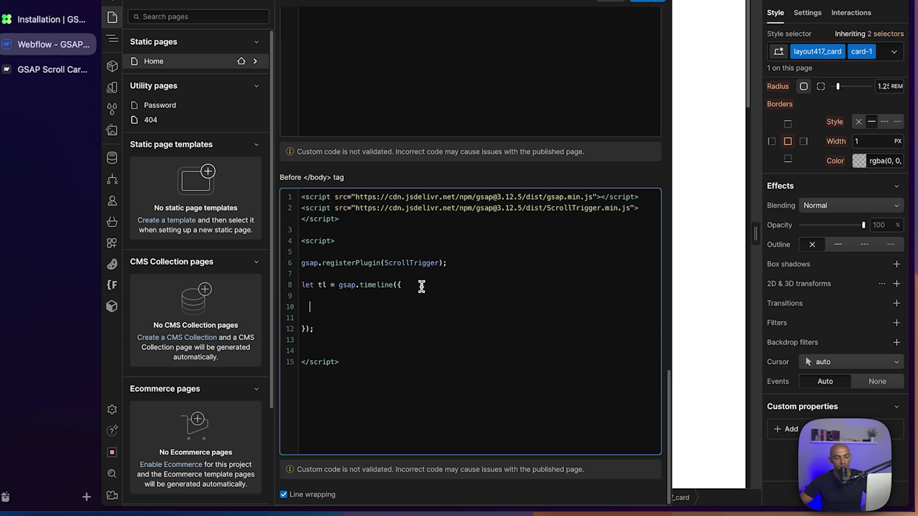
pyautogui.press('BackSpace')
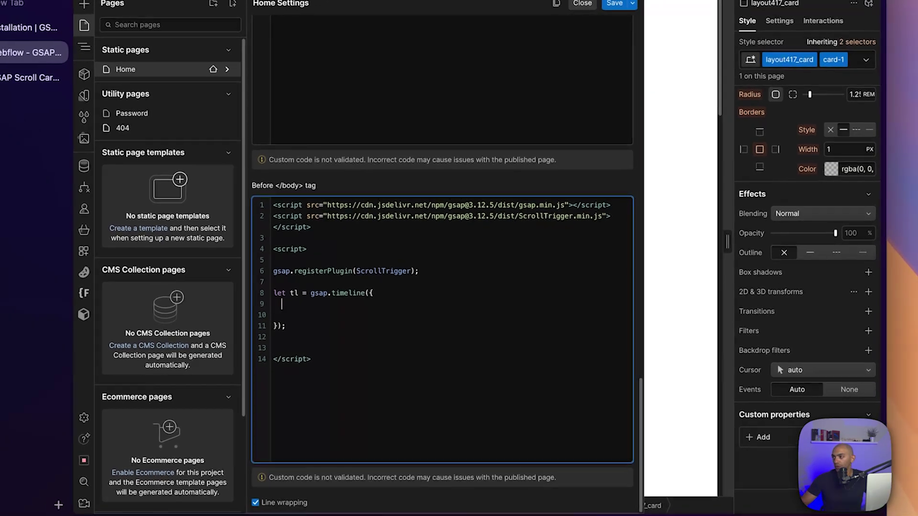